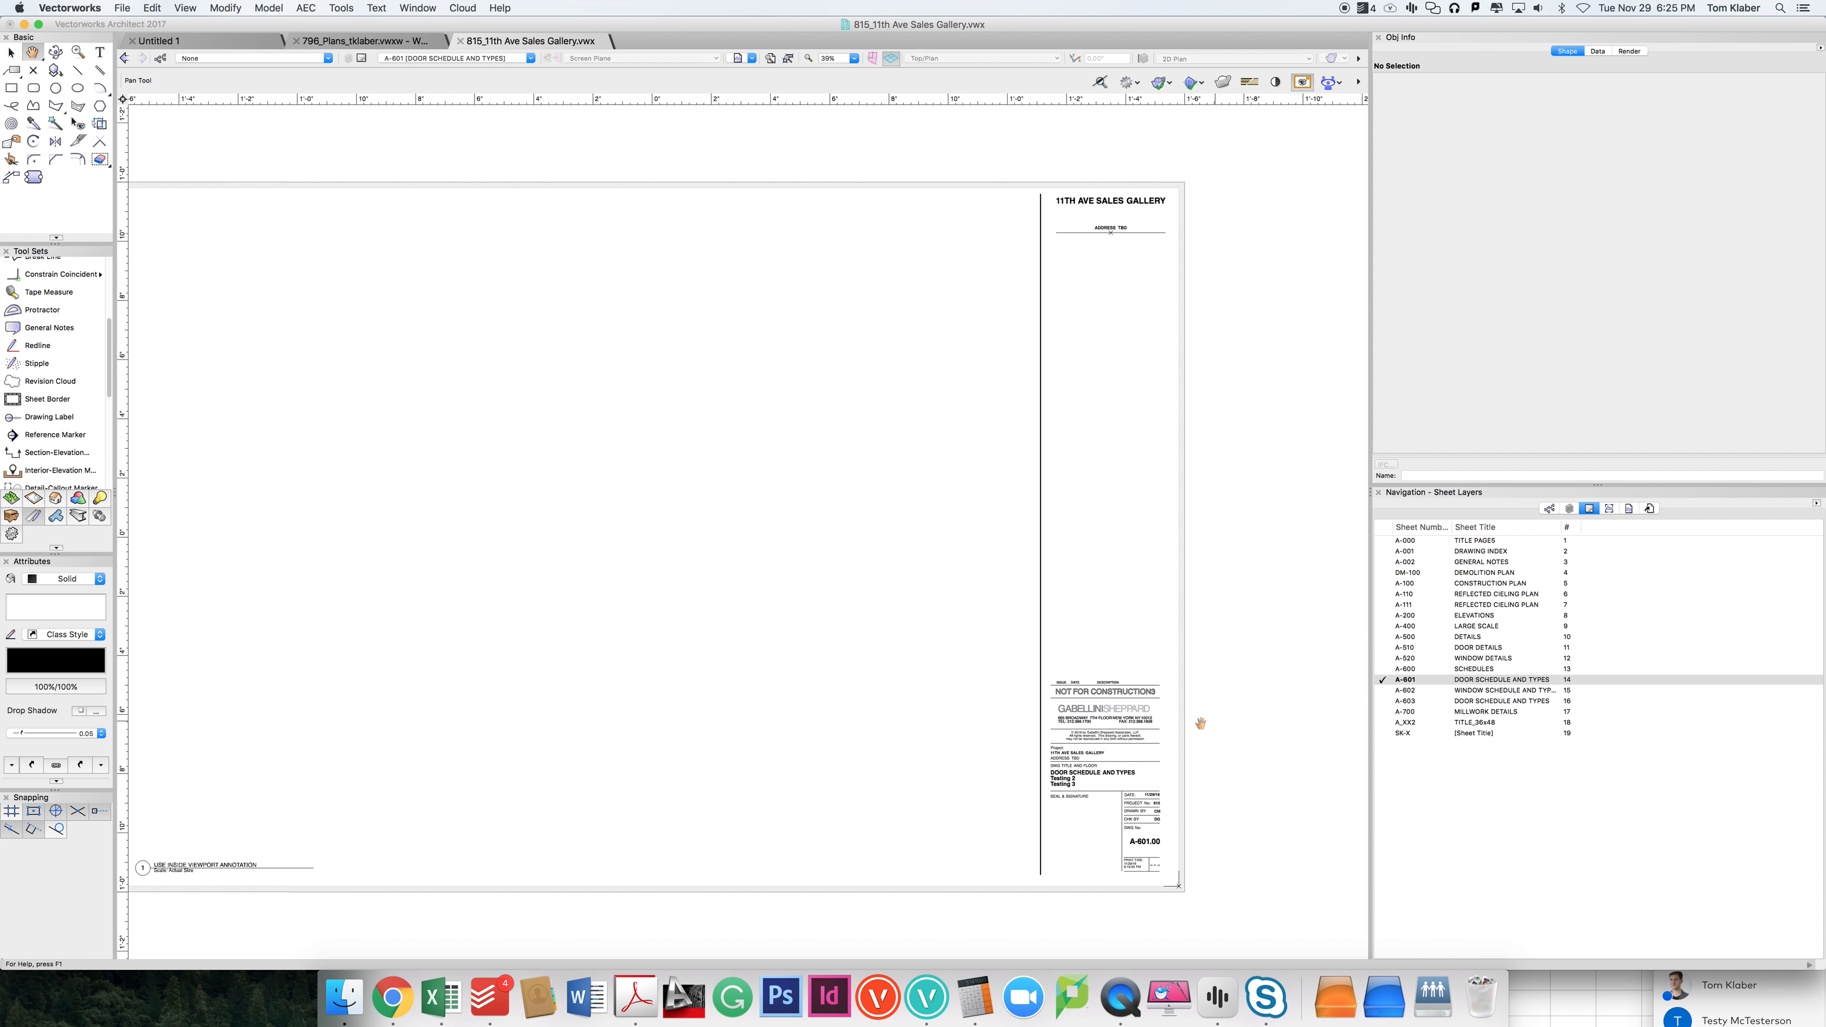
# Step: Examine the sheet border and title block object on the door schedule sheet
pyautogui.press('x')
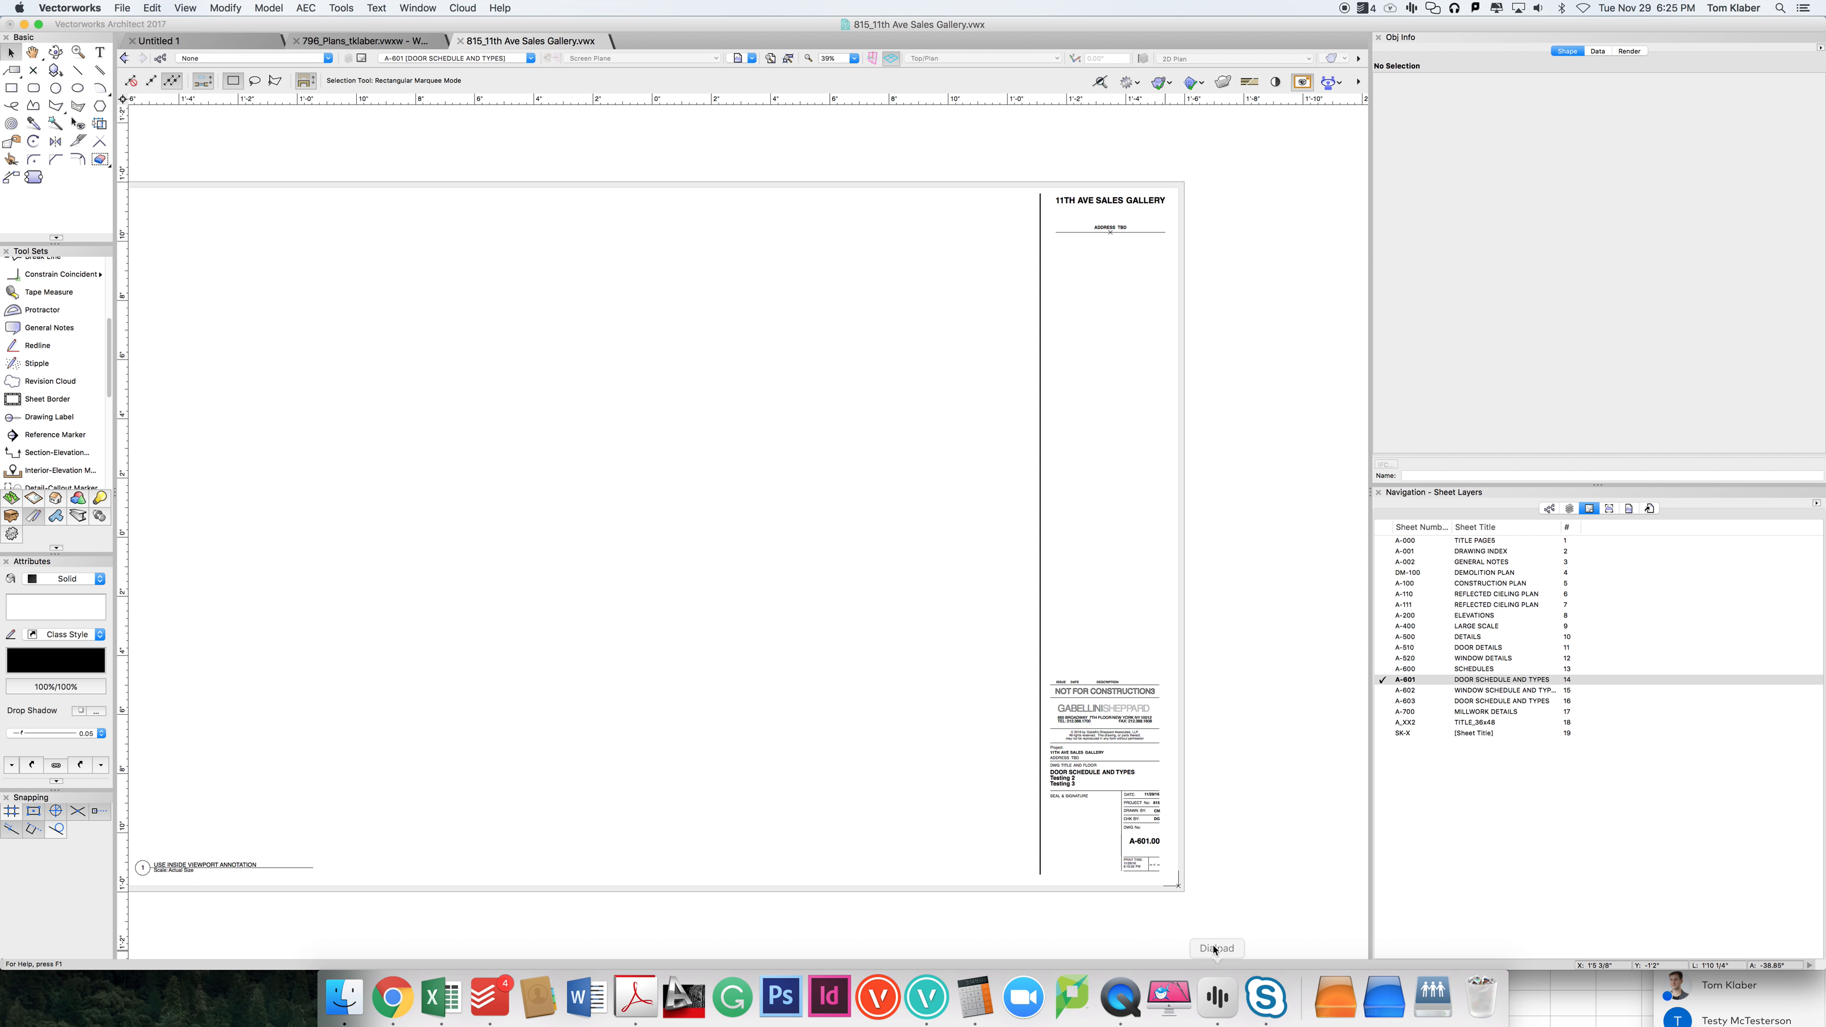
pyautogui.scroll(3, 1191, 919)
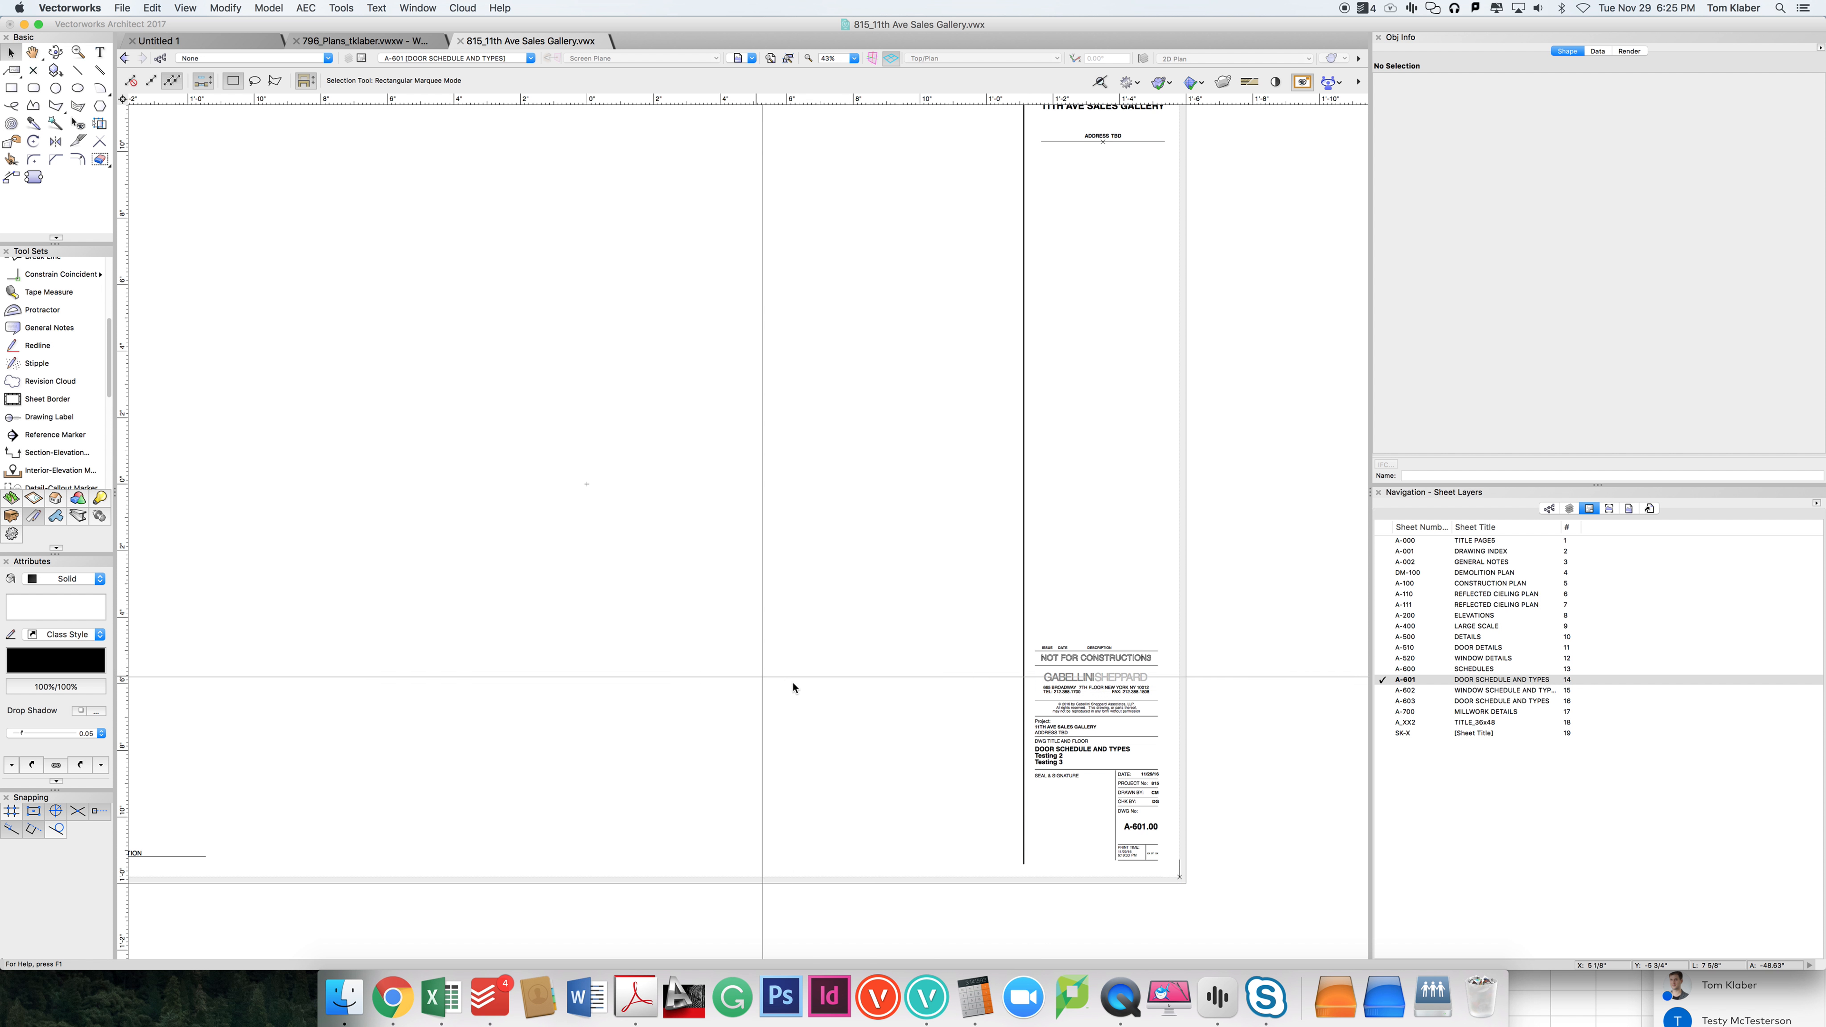
pyautogui.click(1072, 684)
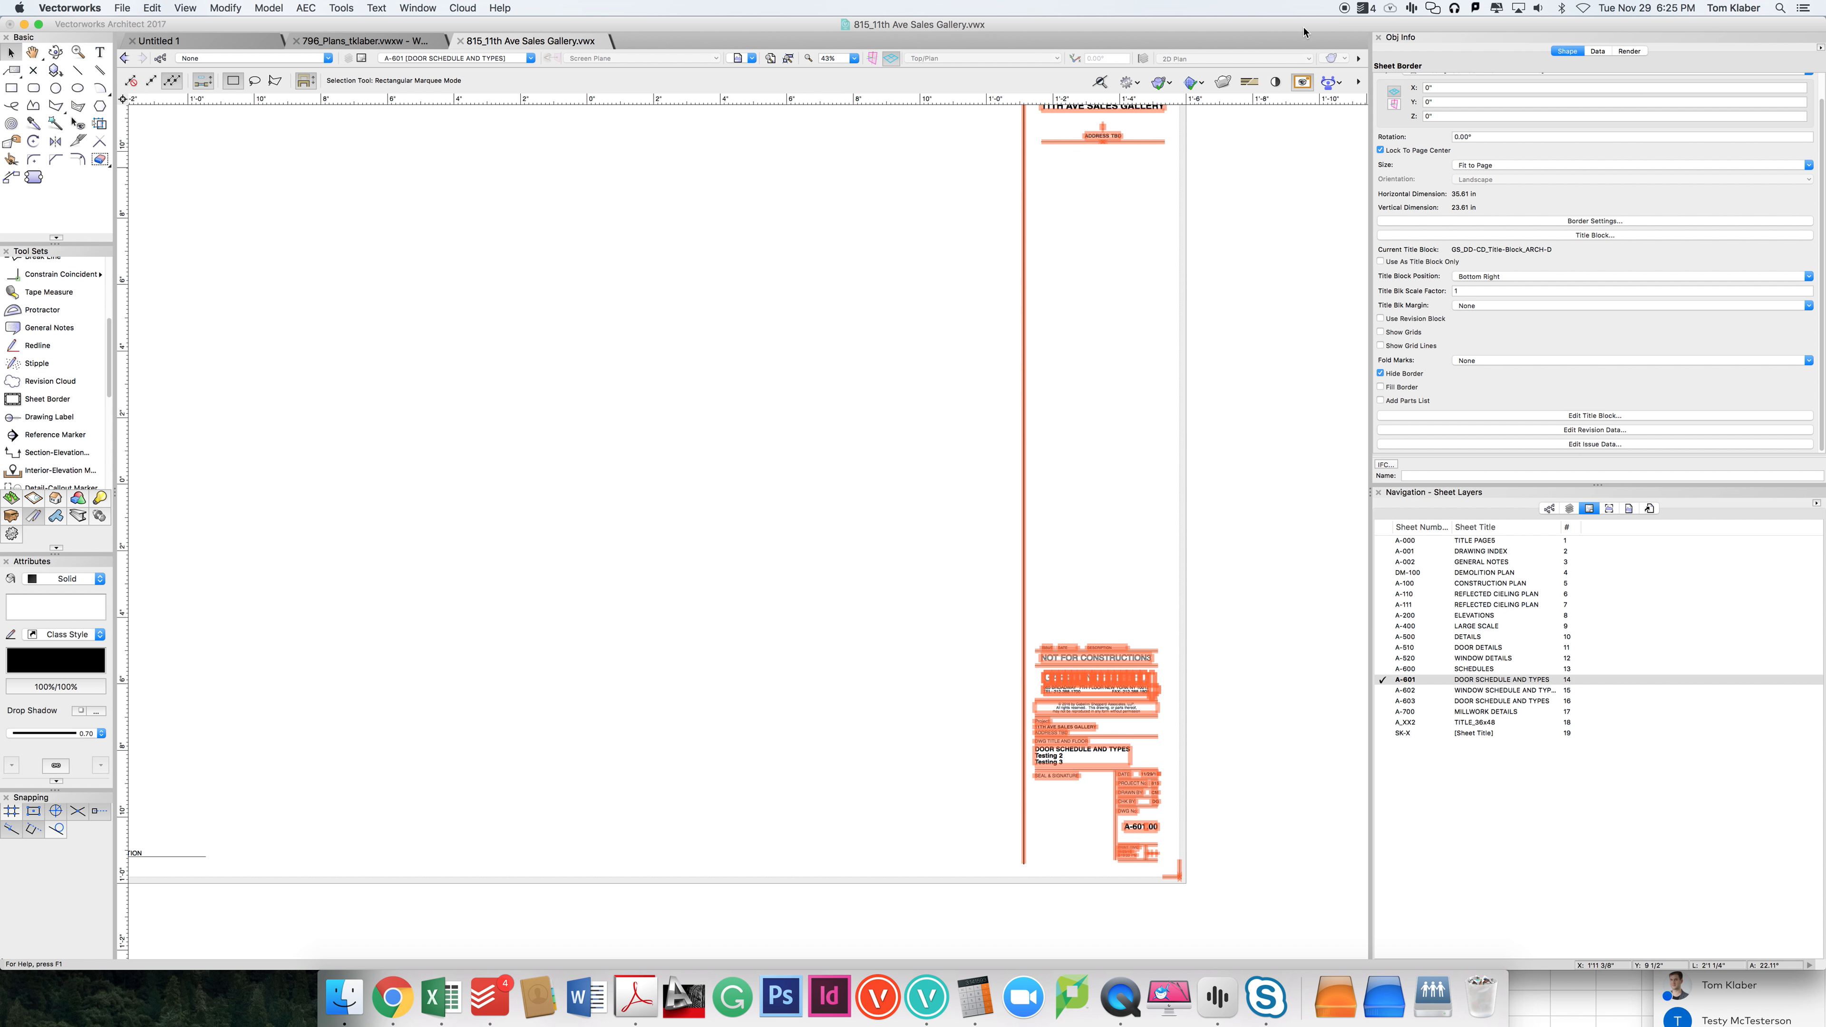
pyautogui.click(1239, 343)
pyautogui.moveTo(1031, 679); pyautogui.dragTo(750, 562)
pyautogui.moveTo(1086, 666); pyautogui.dragTo(1303, 577)
pyautogui.click(1215, 820)
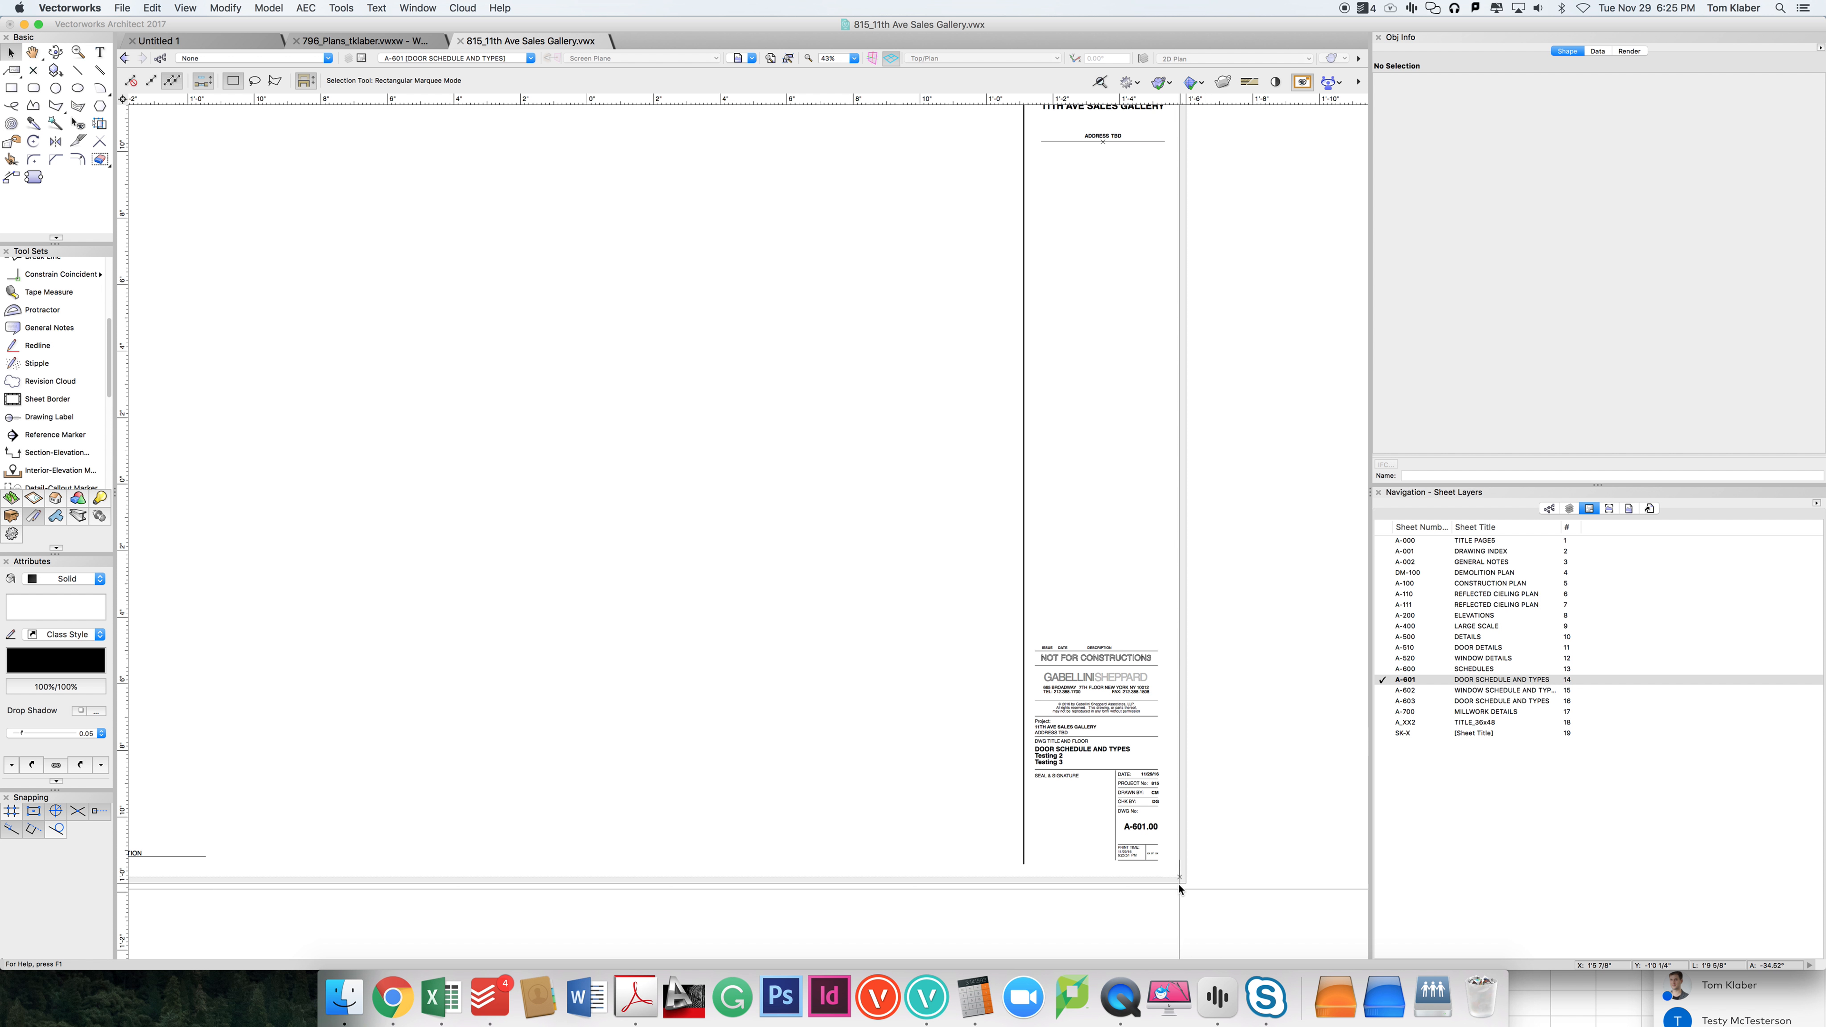
pyautogui.moveTo(1171, 871); pyautogui.dragTo(1244, 783)
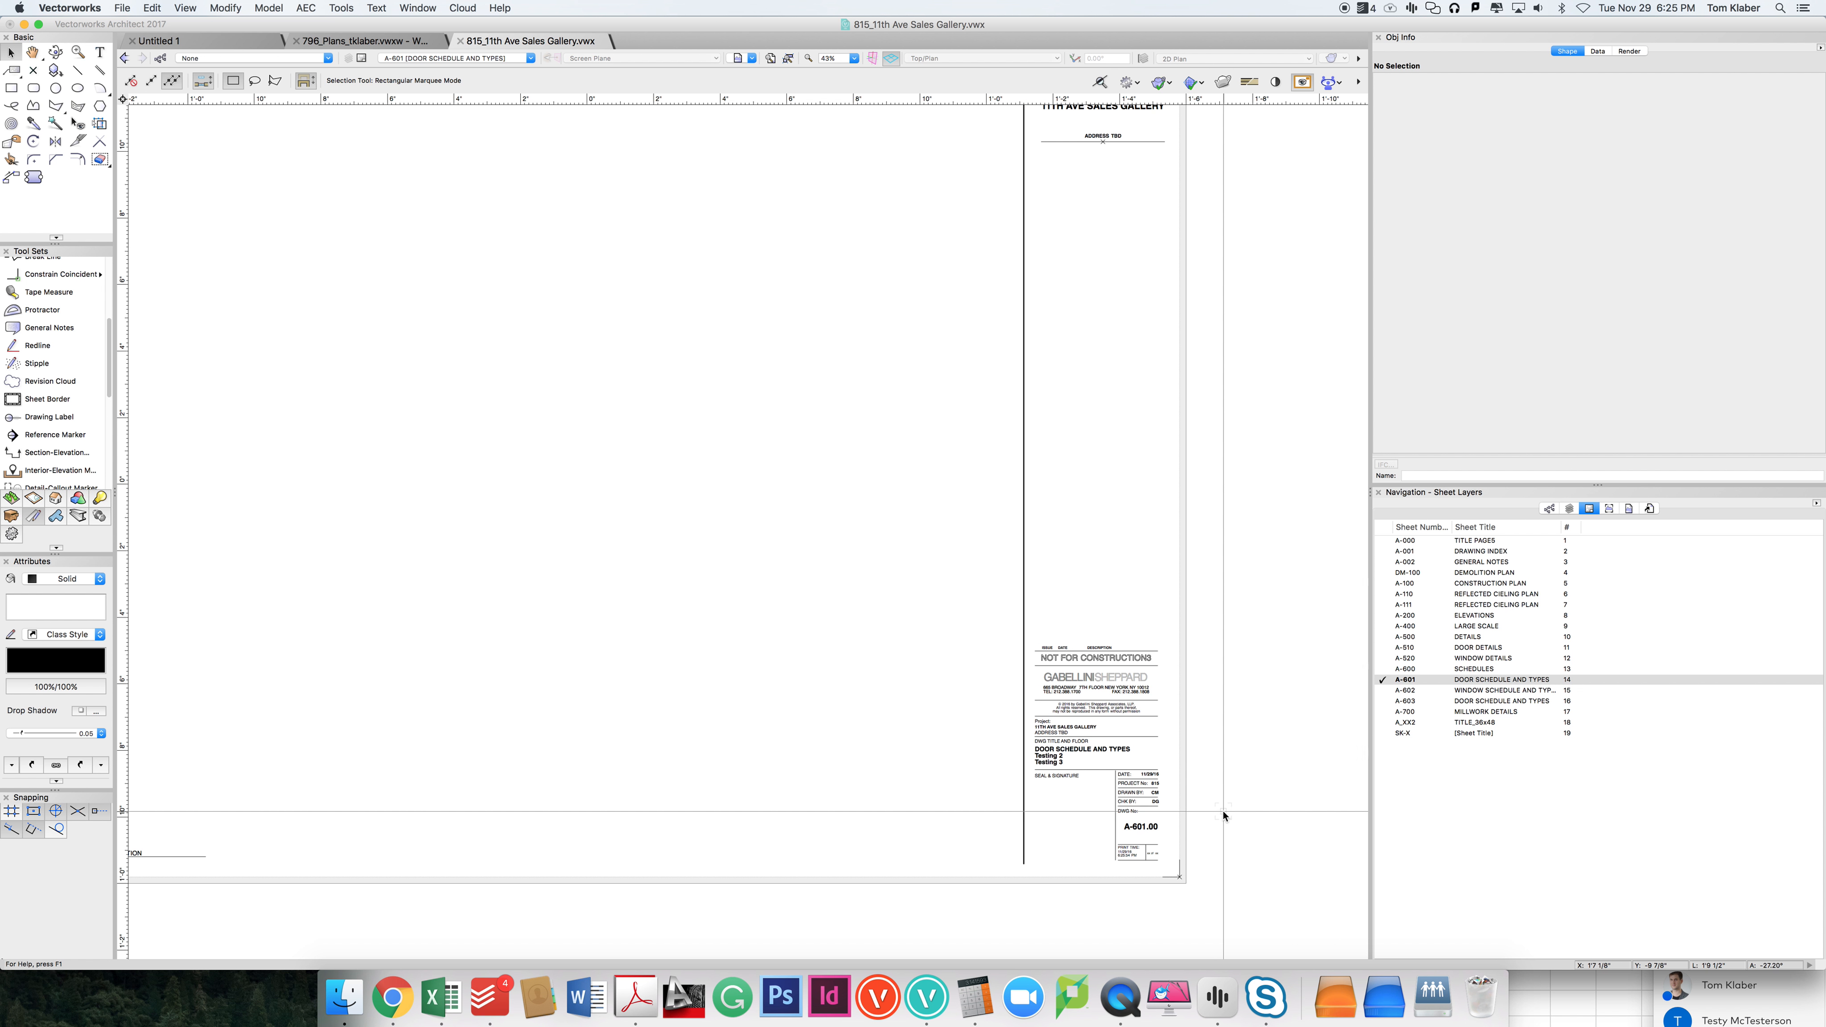
pyautogui.moveTo(1230, 710); pyautogui.dragTo(1067, 726, button='middle')
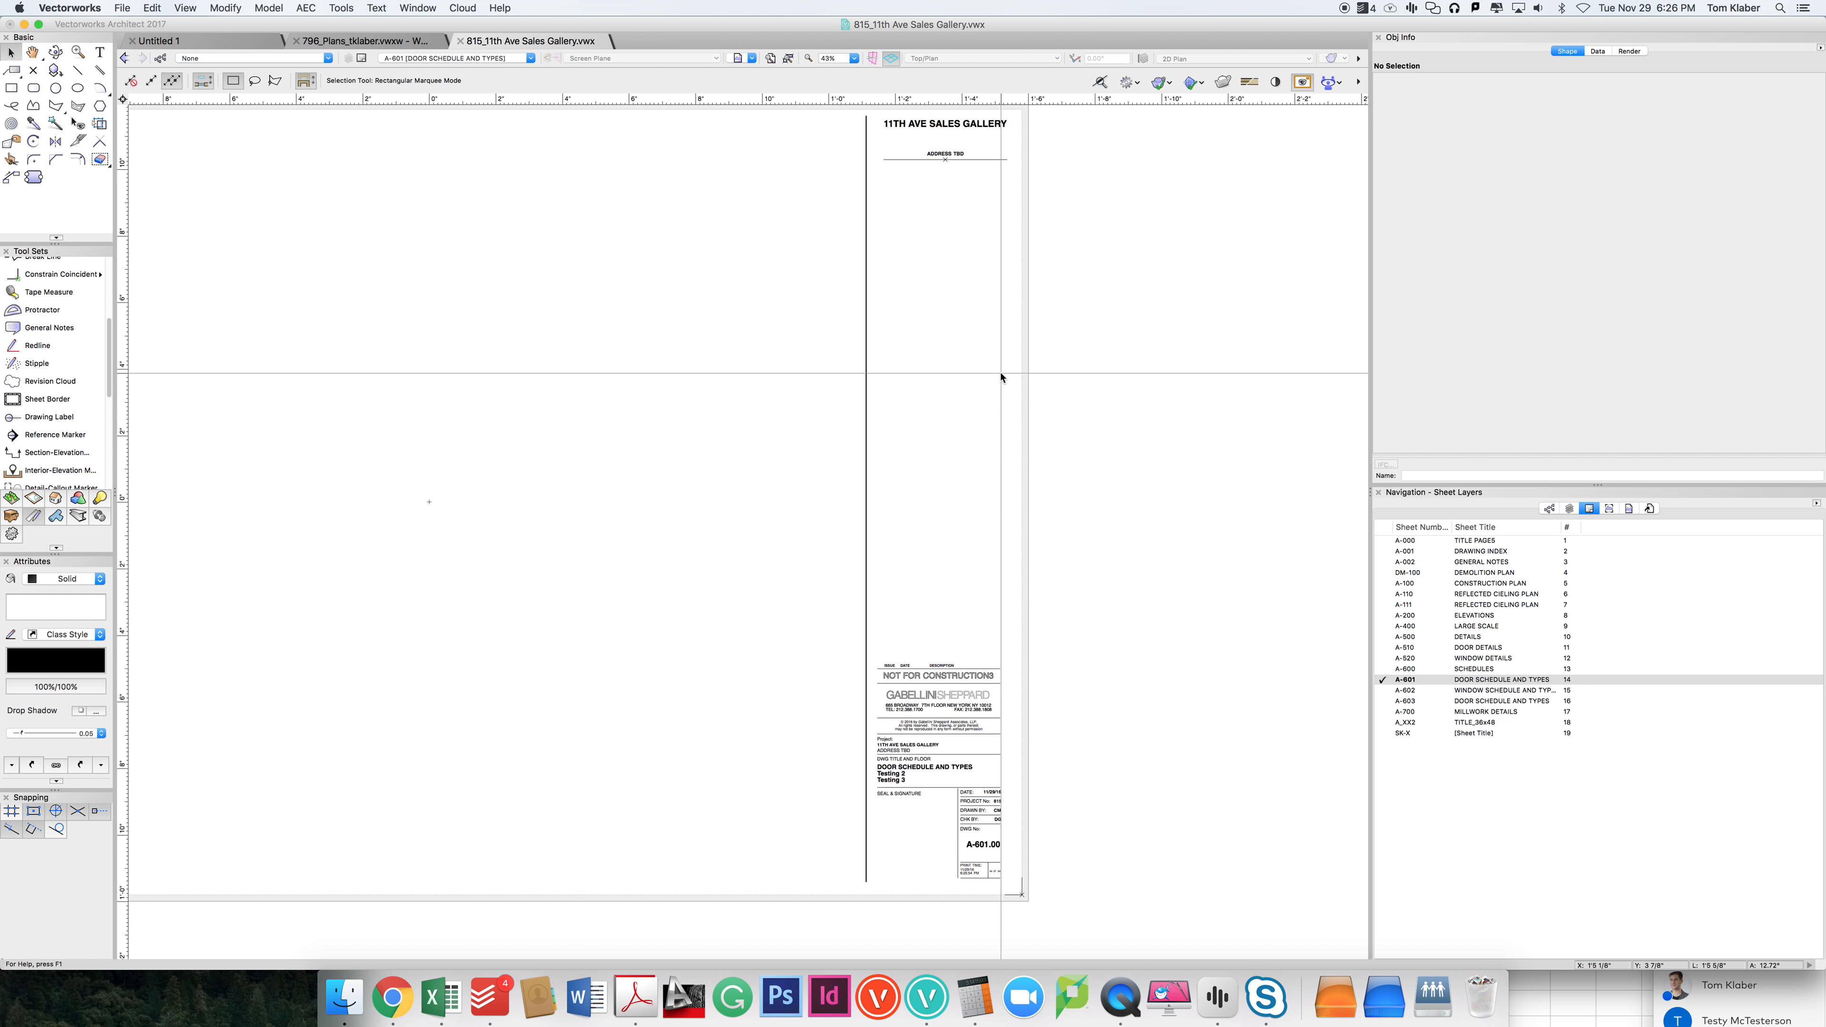
# Step: Open the title block's data for editing and review its project, sheet and general fields
pyautogui.click(955, 700)
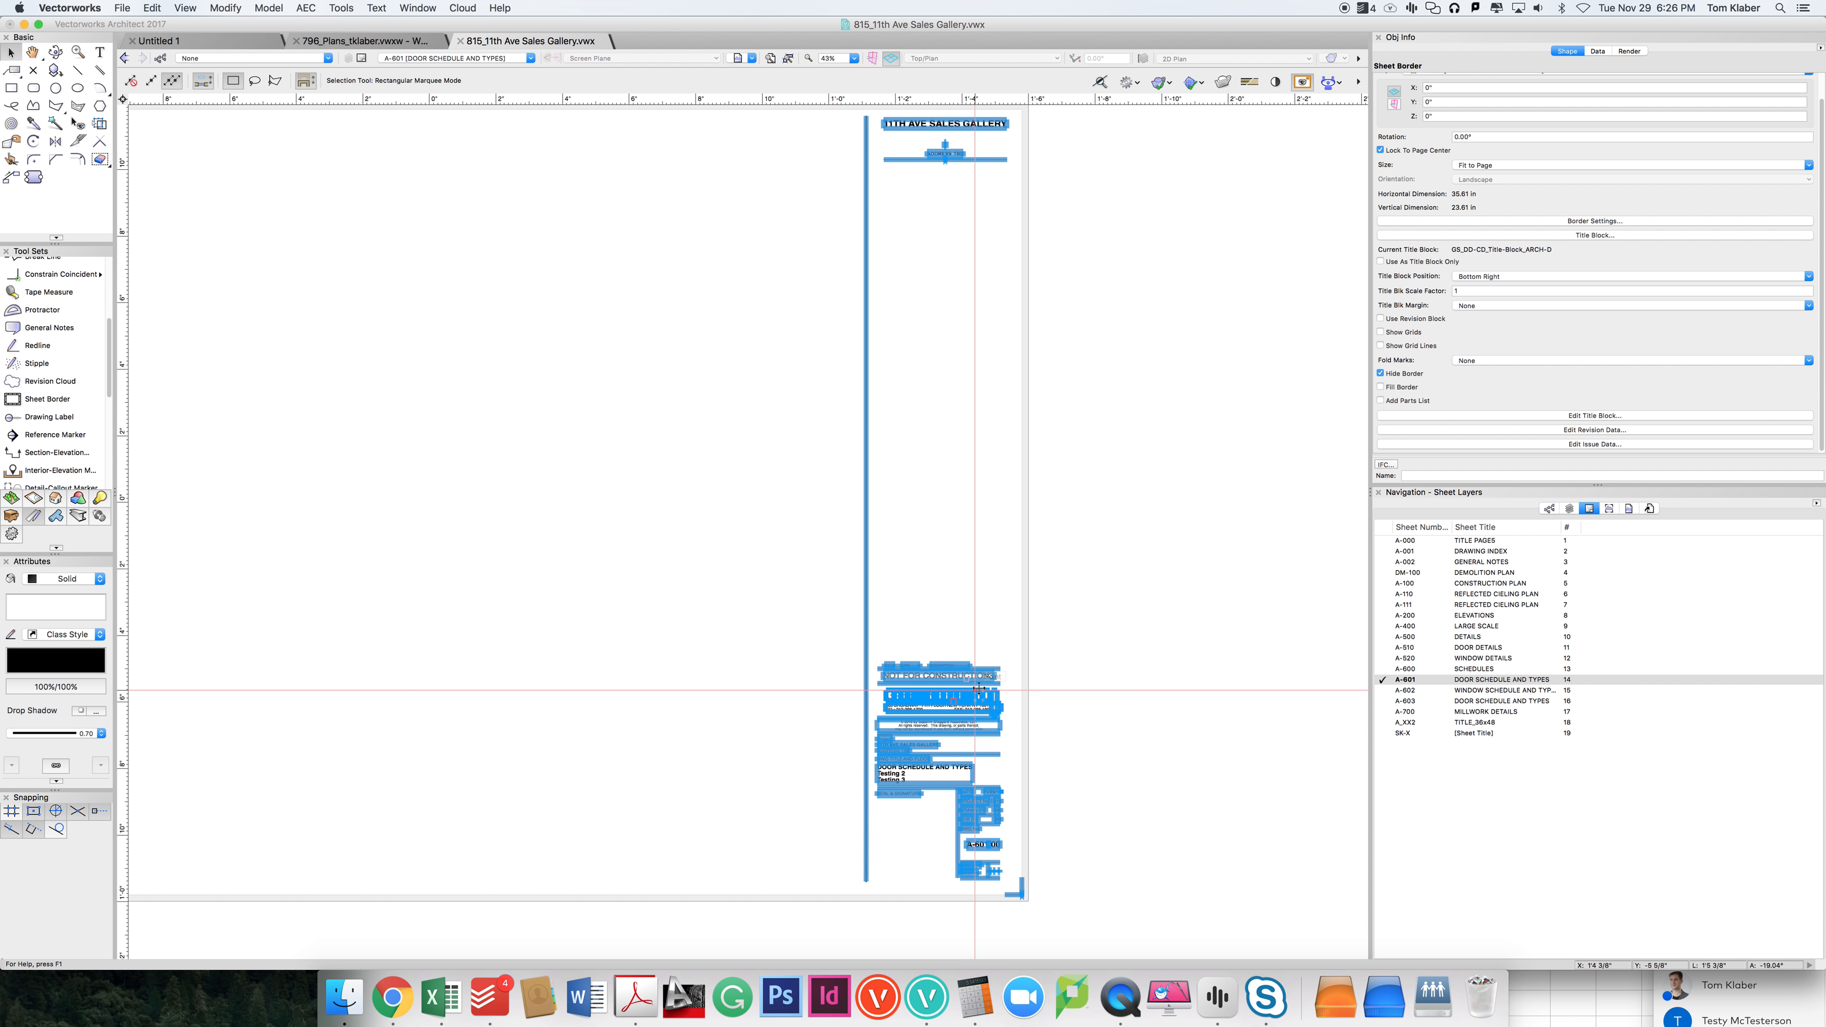
pyautogui.doubleClick(915, 699)
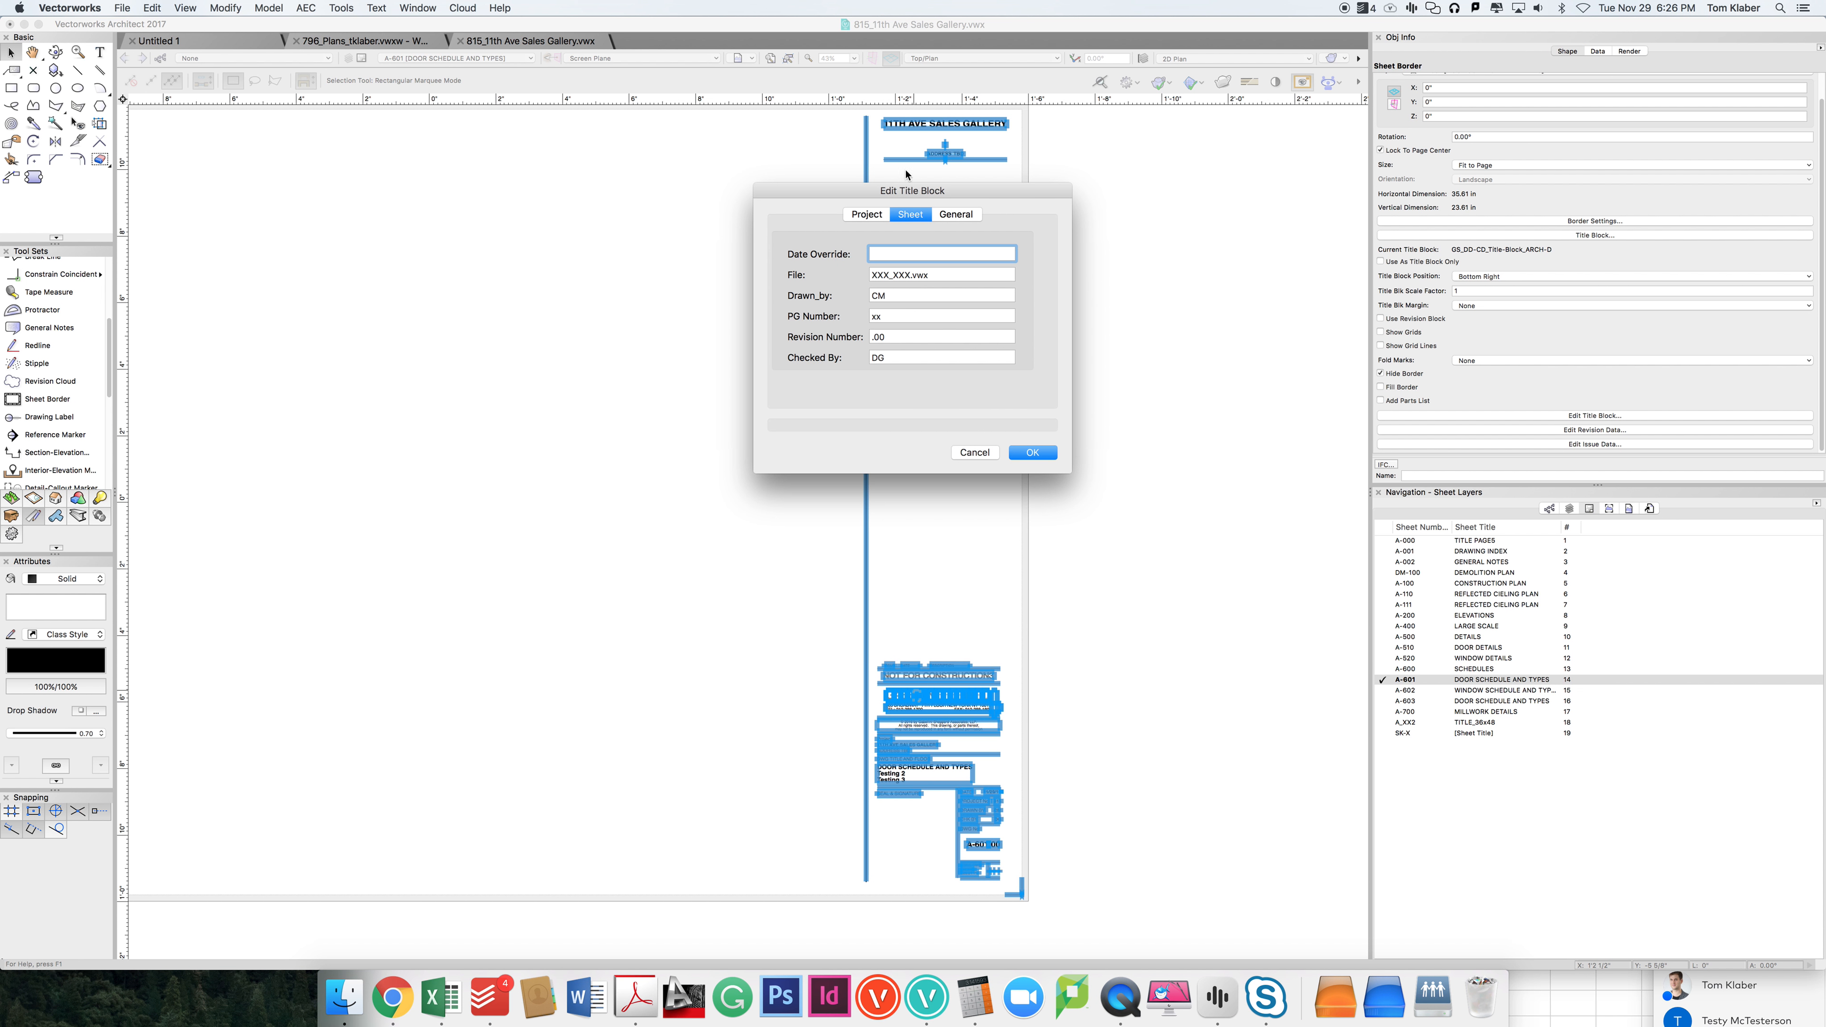
pyautogui.moveTo(862, 199); pyautogui.dragTo(947, 357)
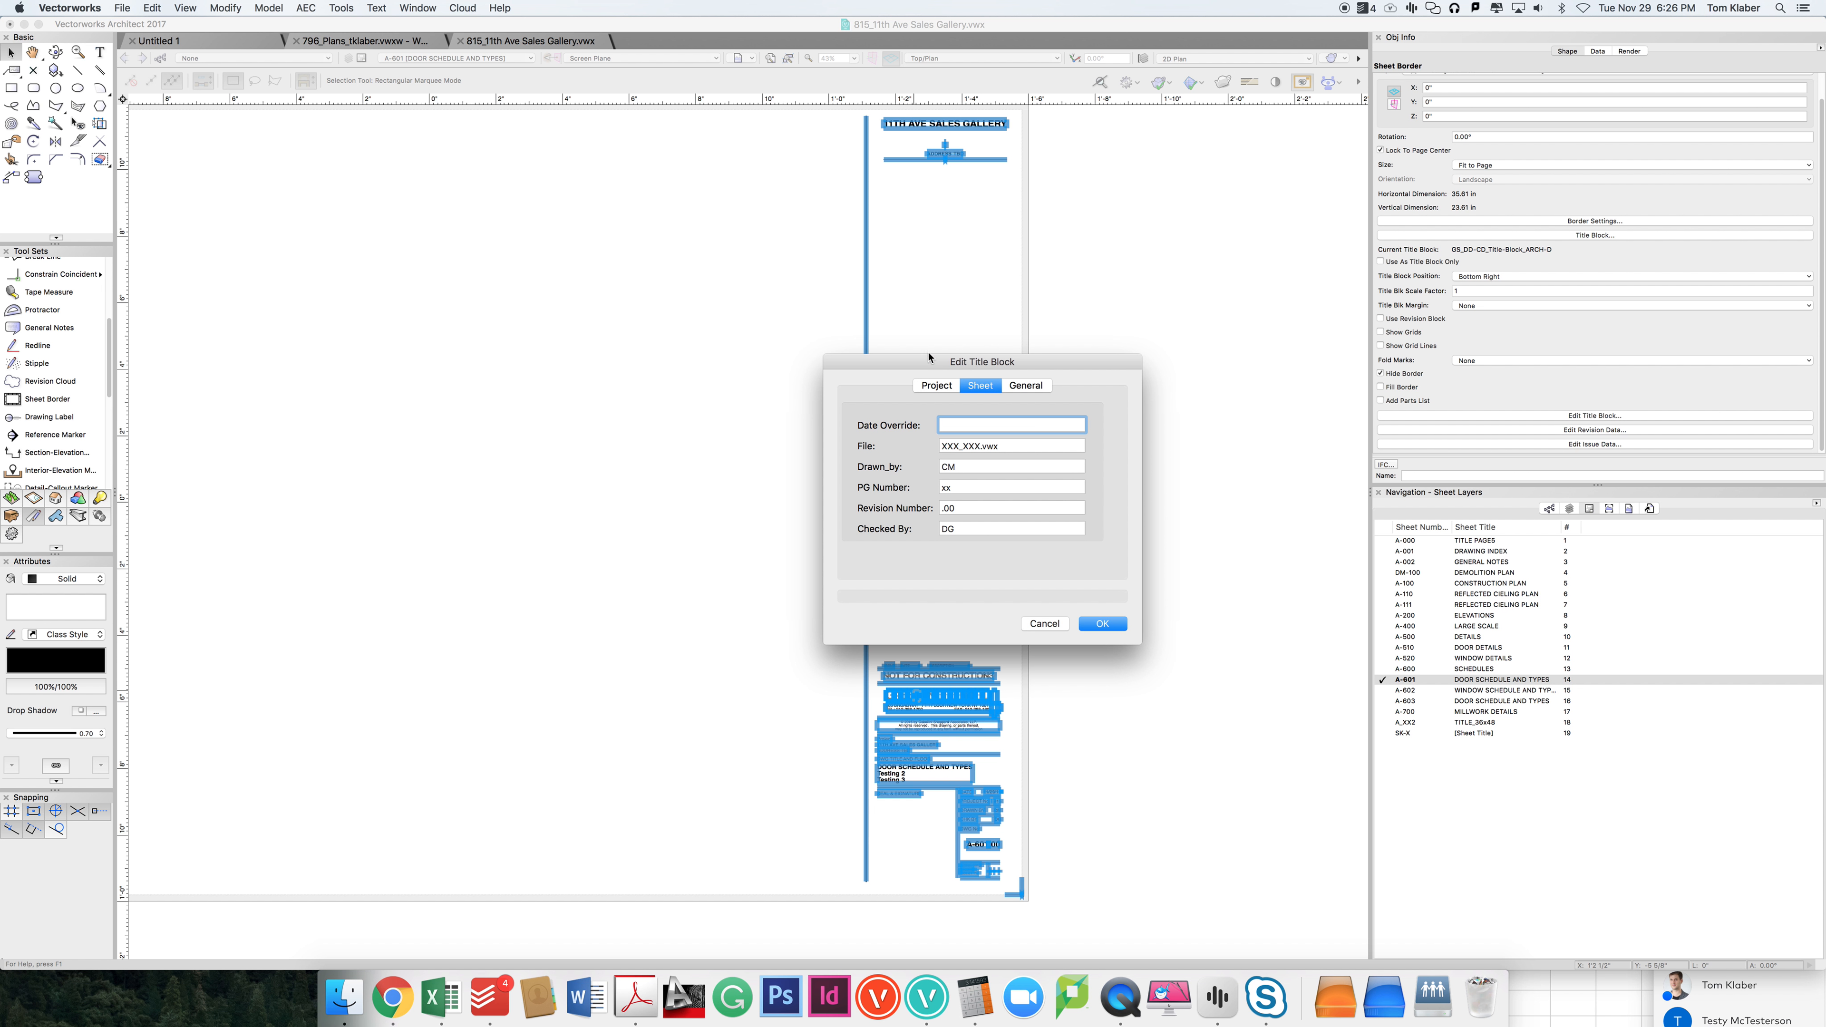
pyautogui.click(936, 387)
pyautogui.click(980, 386)
pyautogui.click(1025, 386)
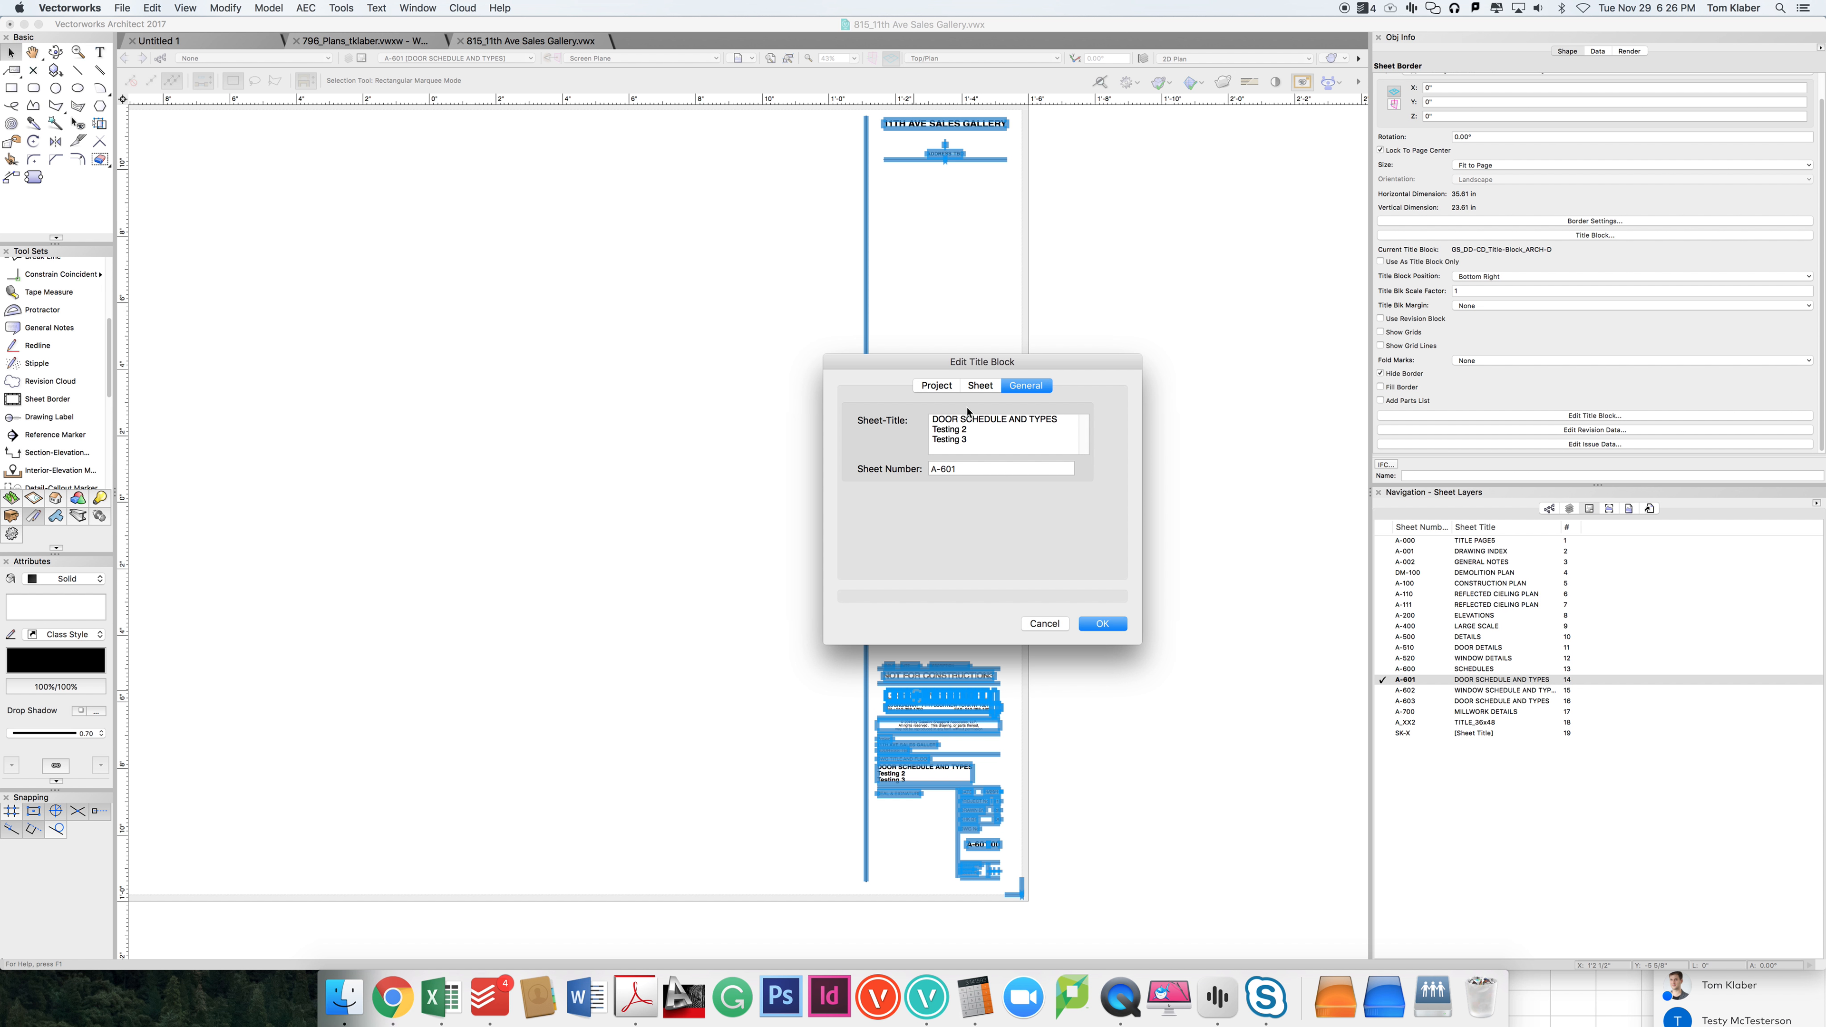
pyautogui.click(936, 385)
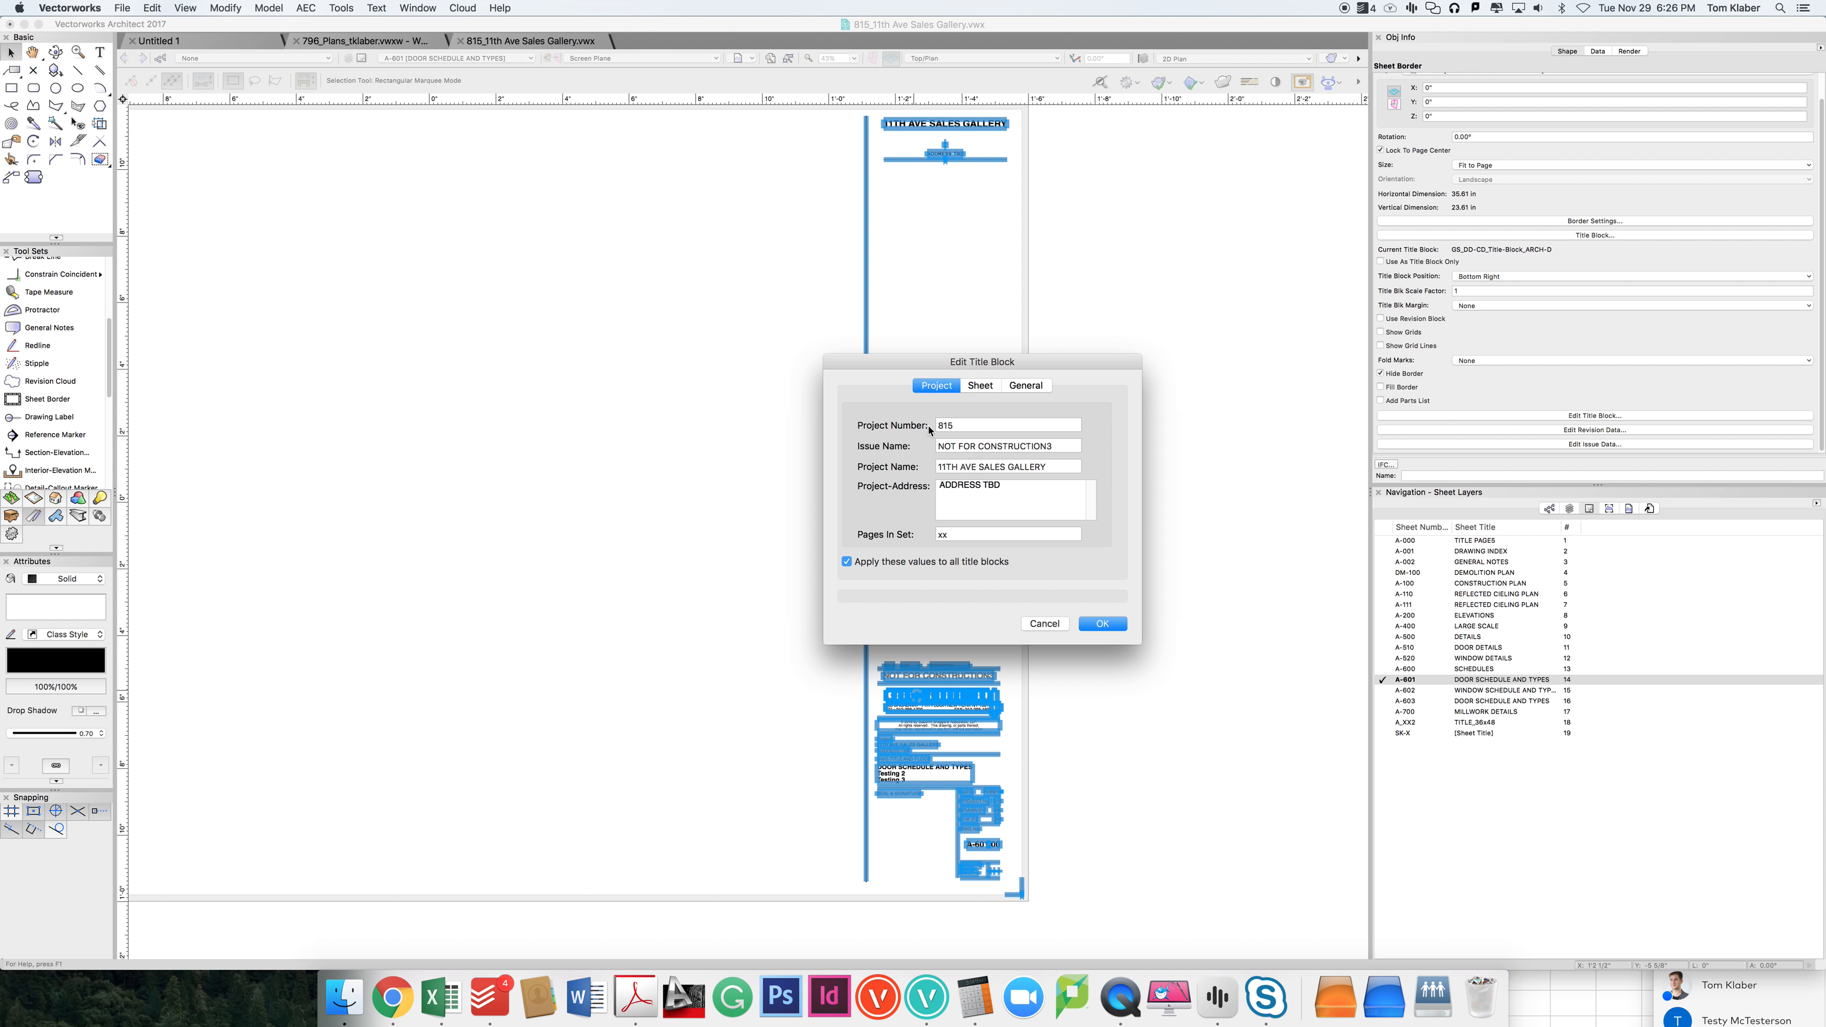
pyautogui.click(980, 386)
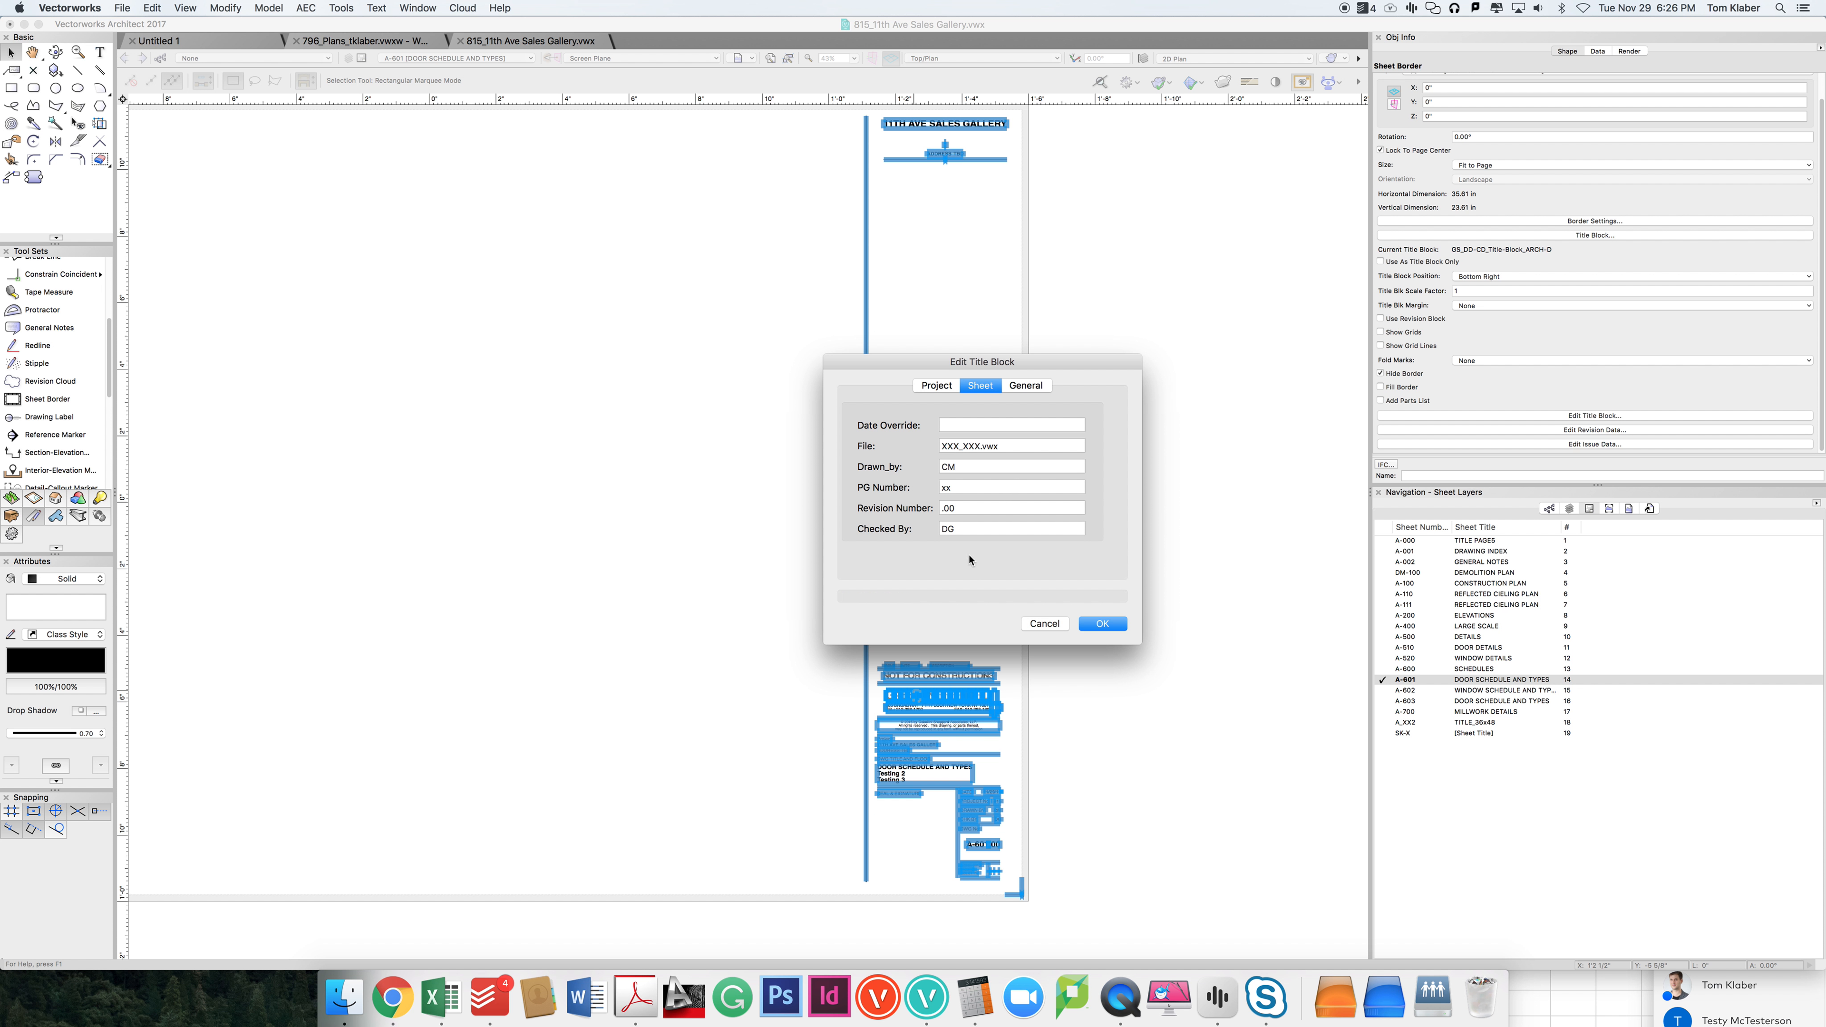
pyautogui.click(1029, 386)
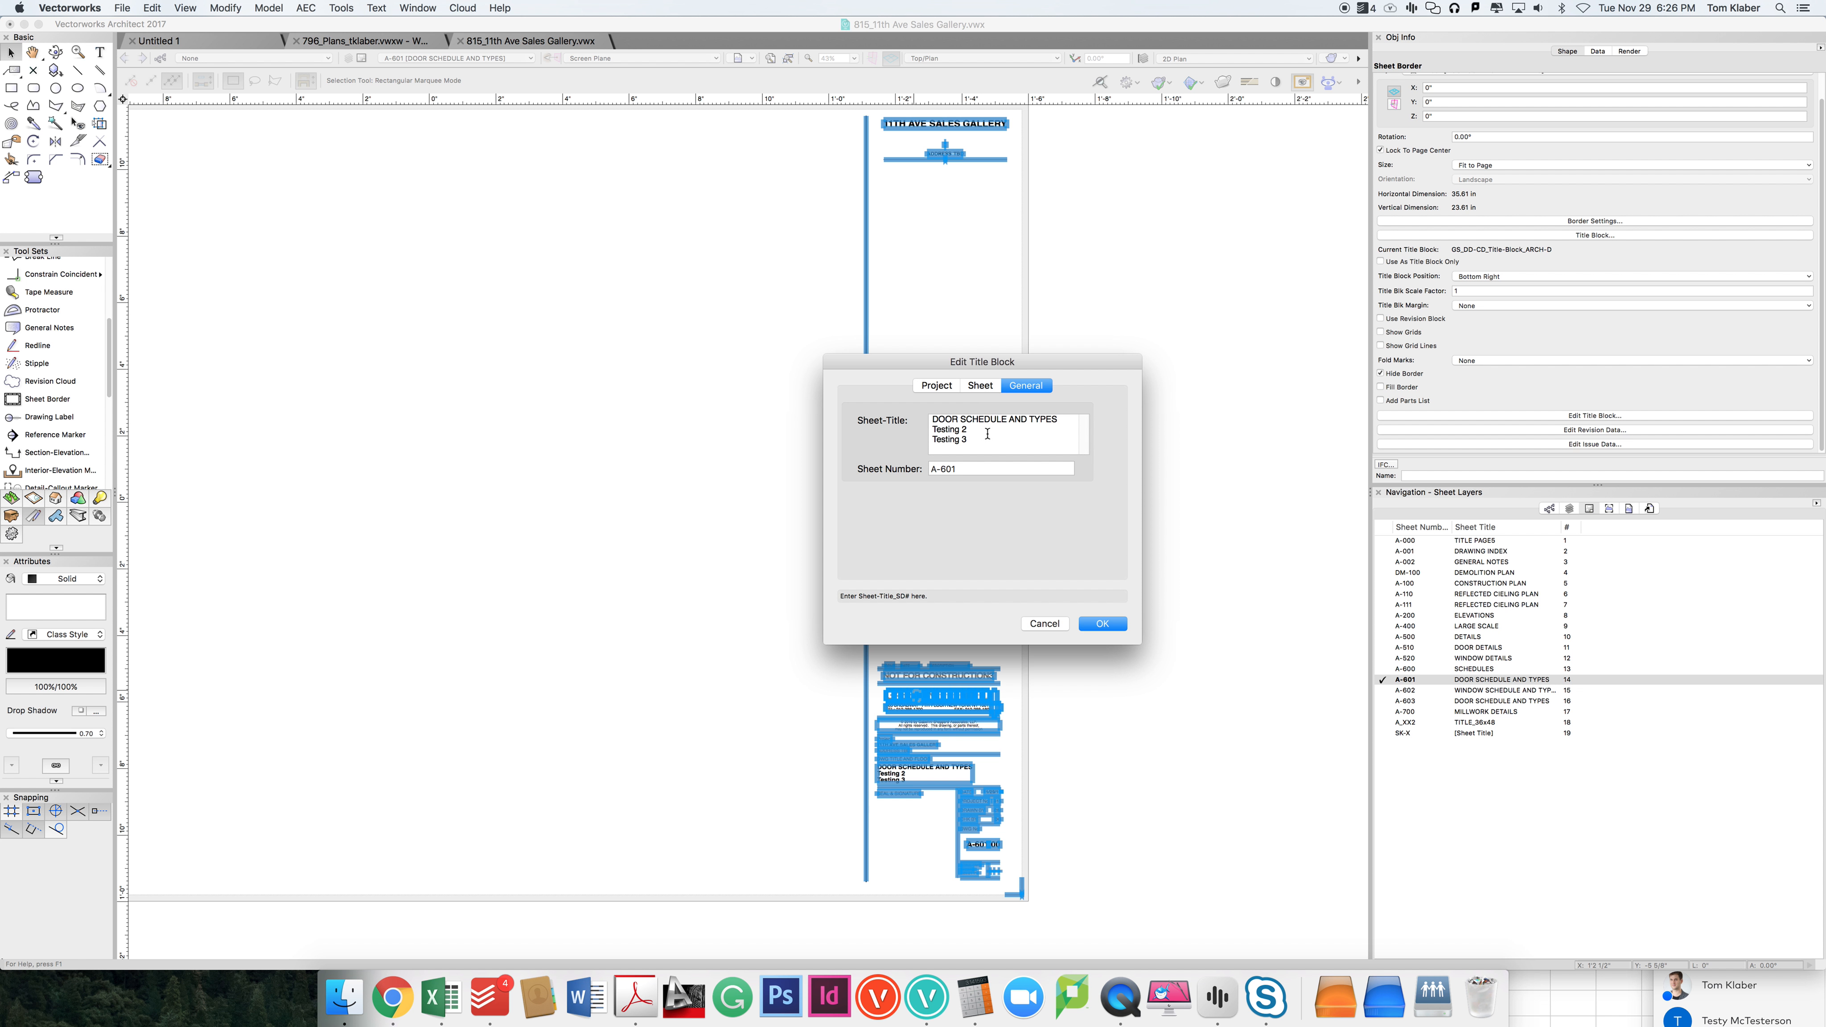
# Step: Review the title block's sheet-specific fields from Date Override through Checked By
pyautogui.click(980, 387)
pyautogui.click(954, 426)
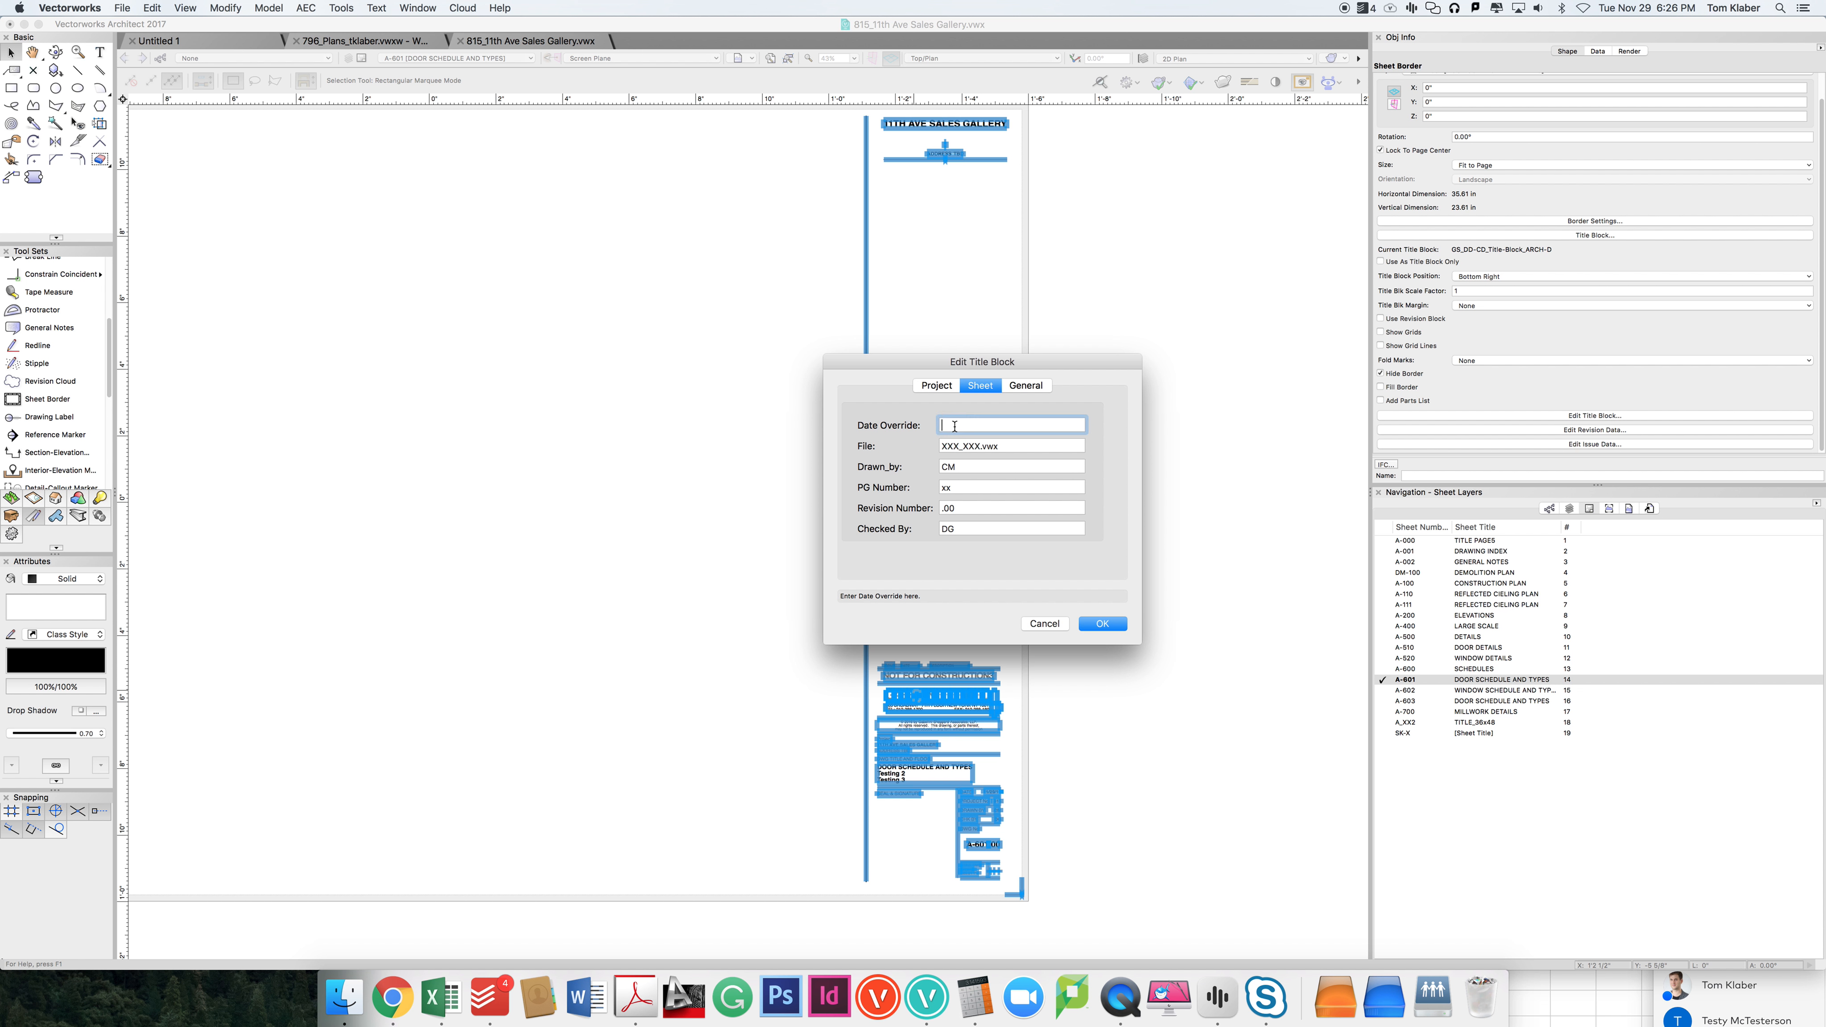
pyautogui.press('Tab')
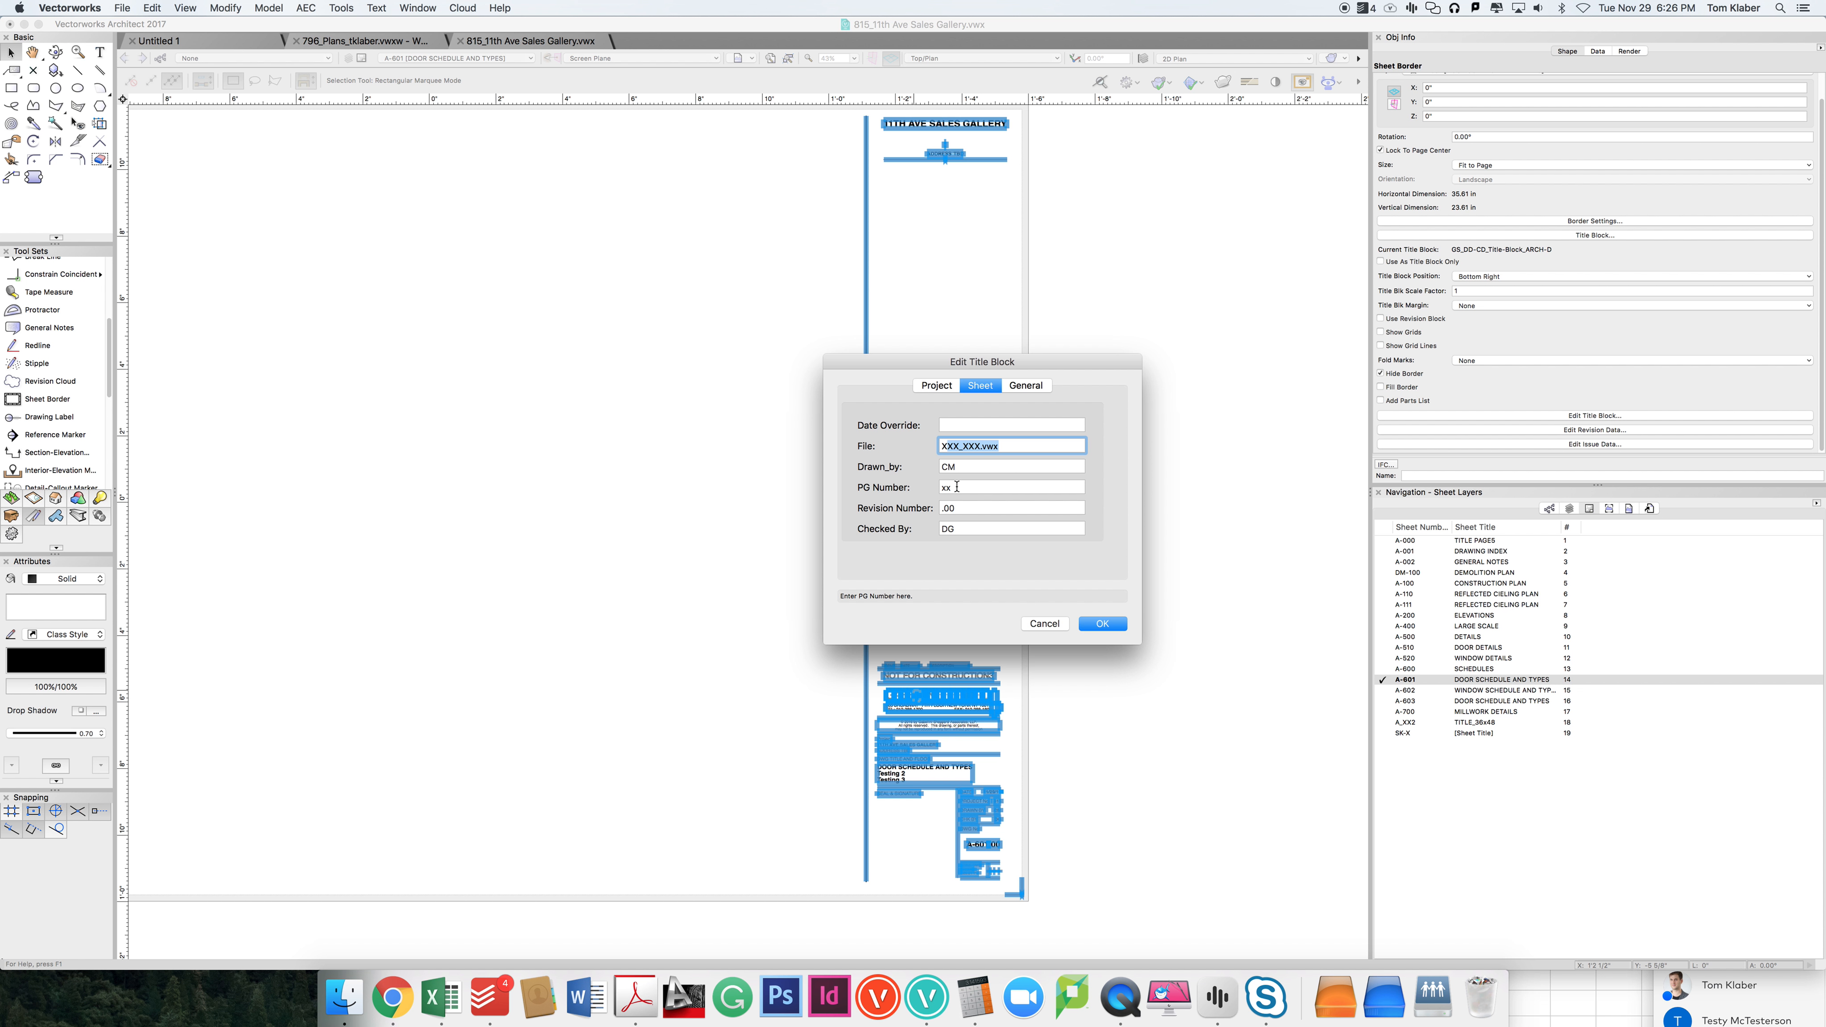
pyautogui.click(959, 508)
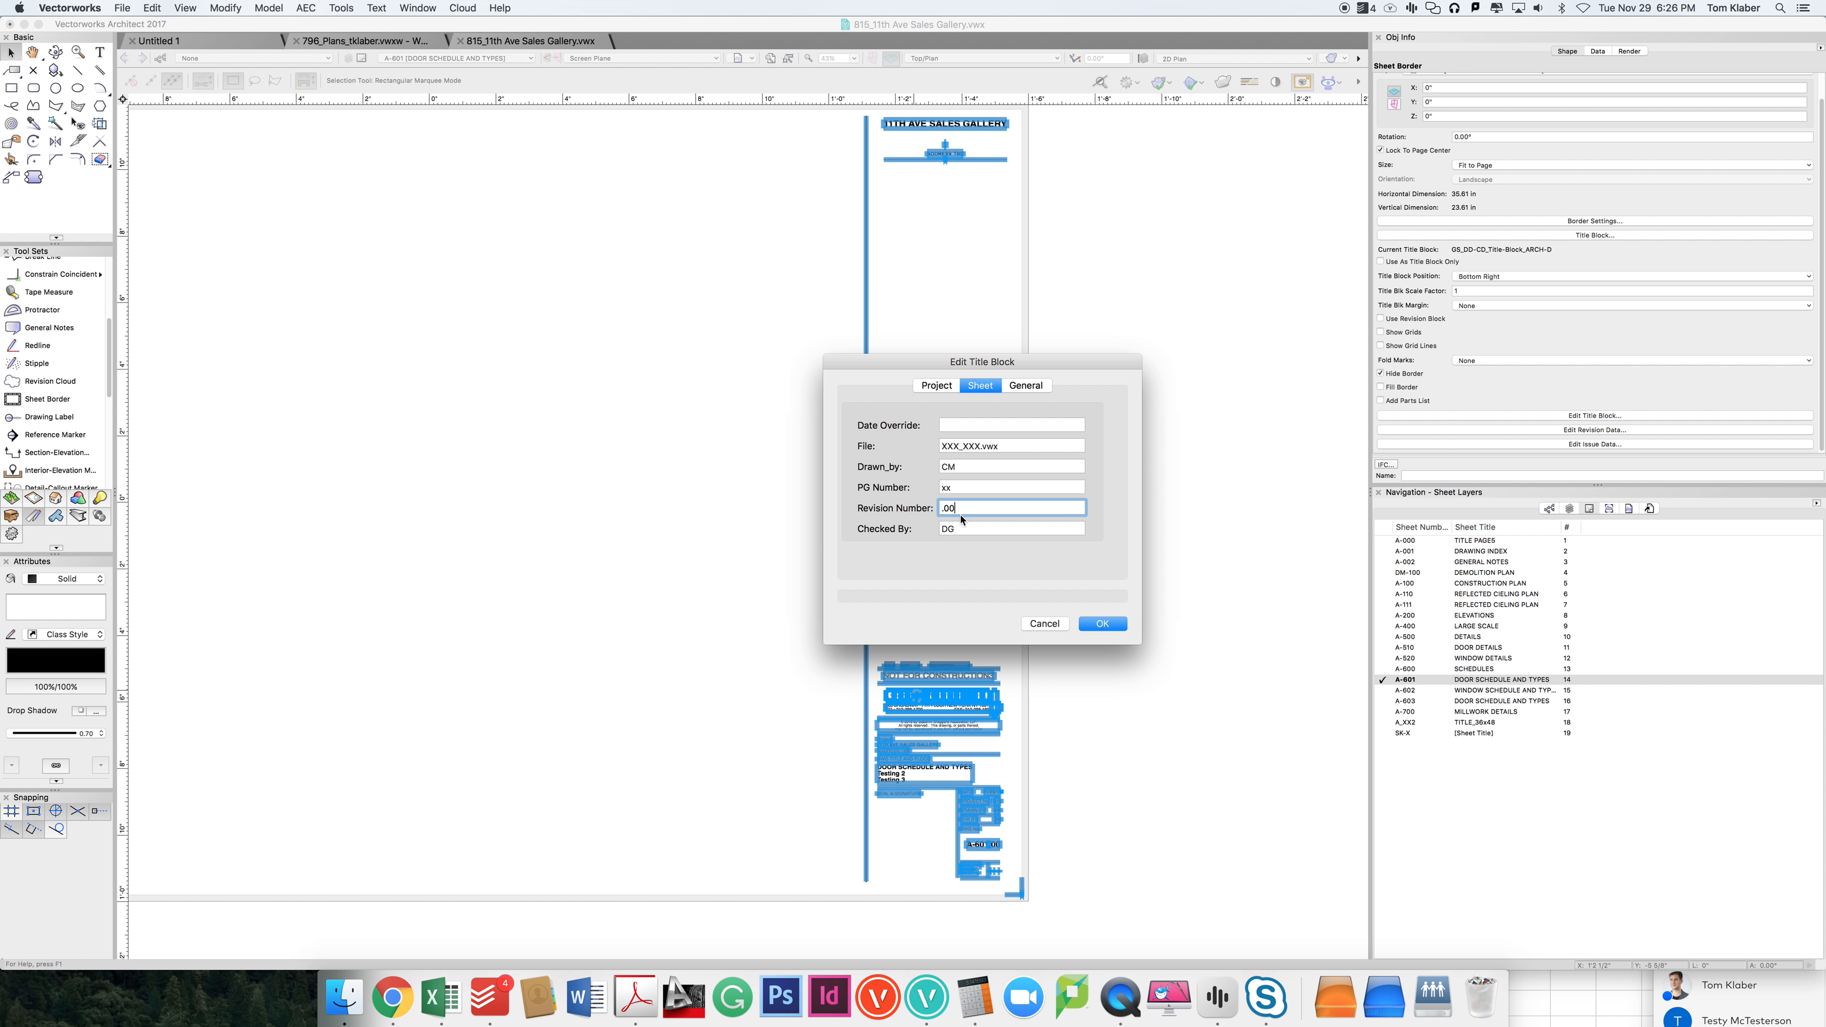
pyautogui.click(1018, 529)
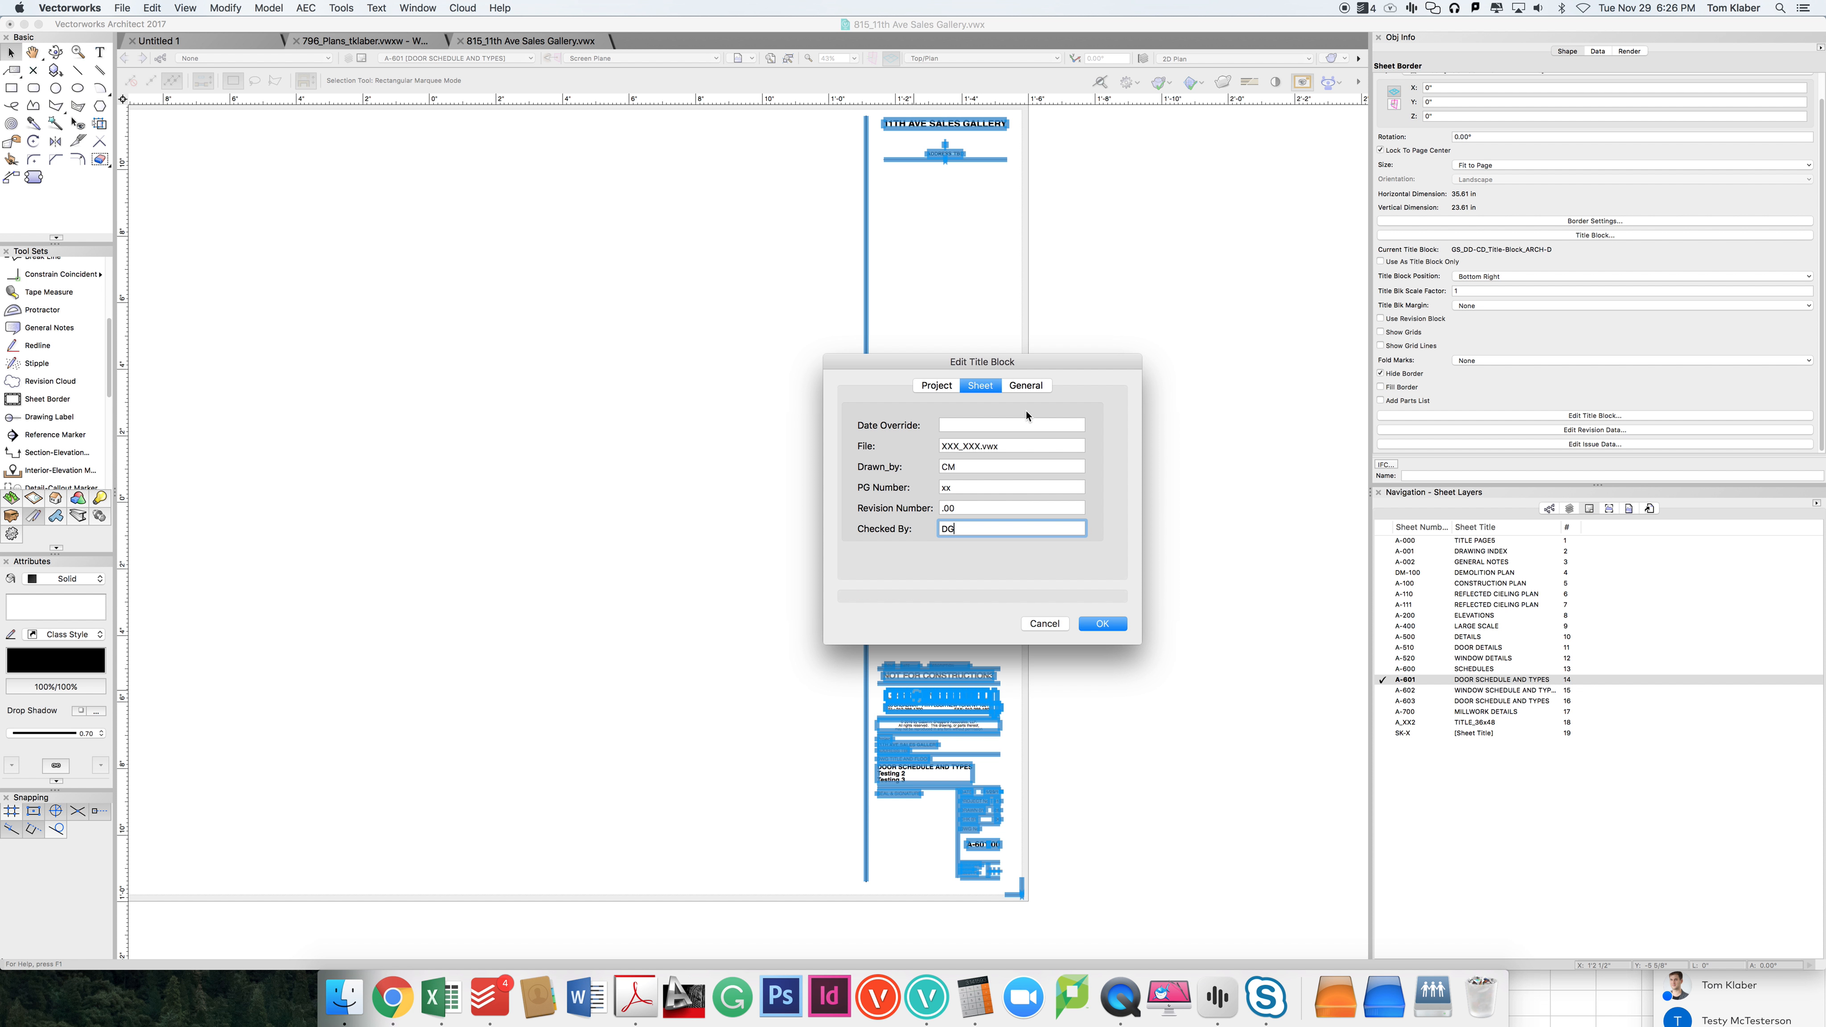
# Step: Set the sheet number in the title block's general data to A-605 and apply the change
pyautogui.click(1026, 385)
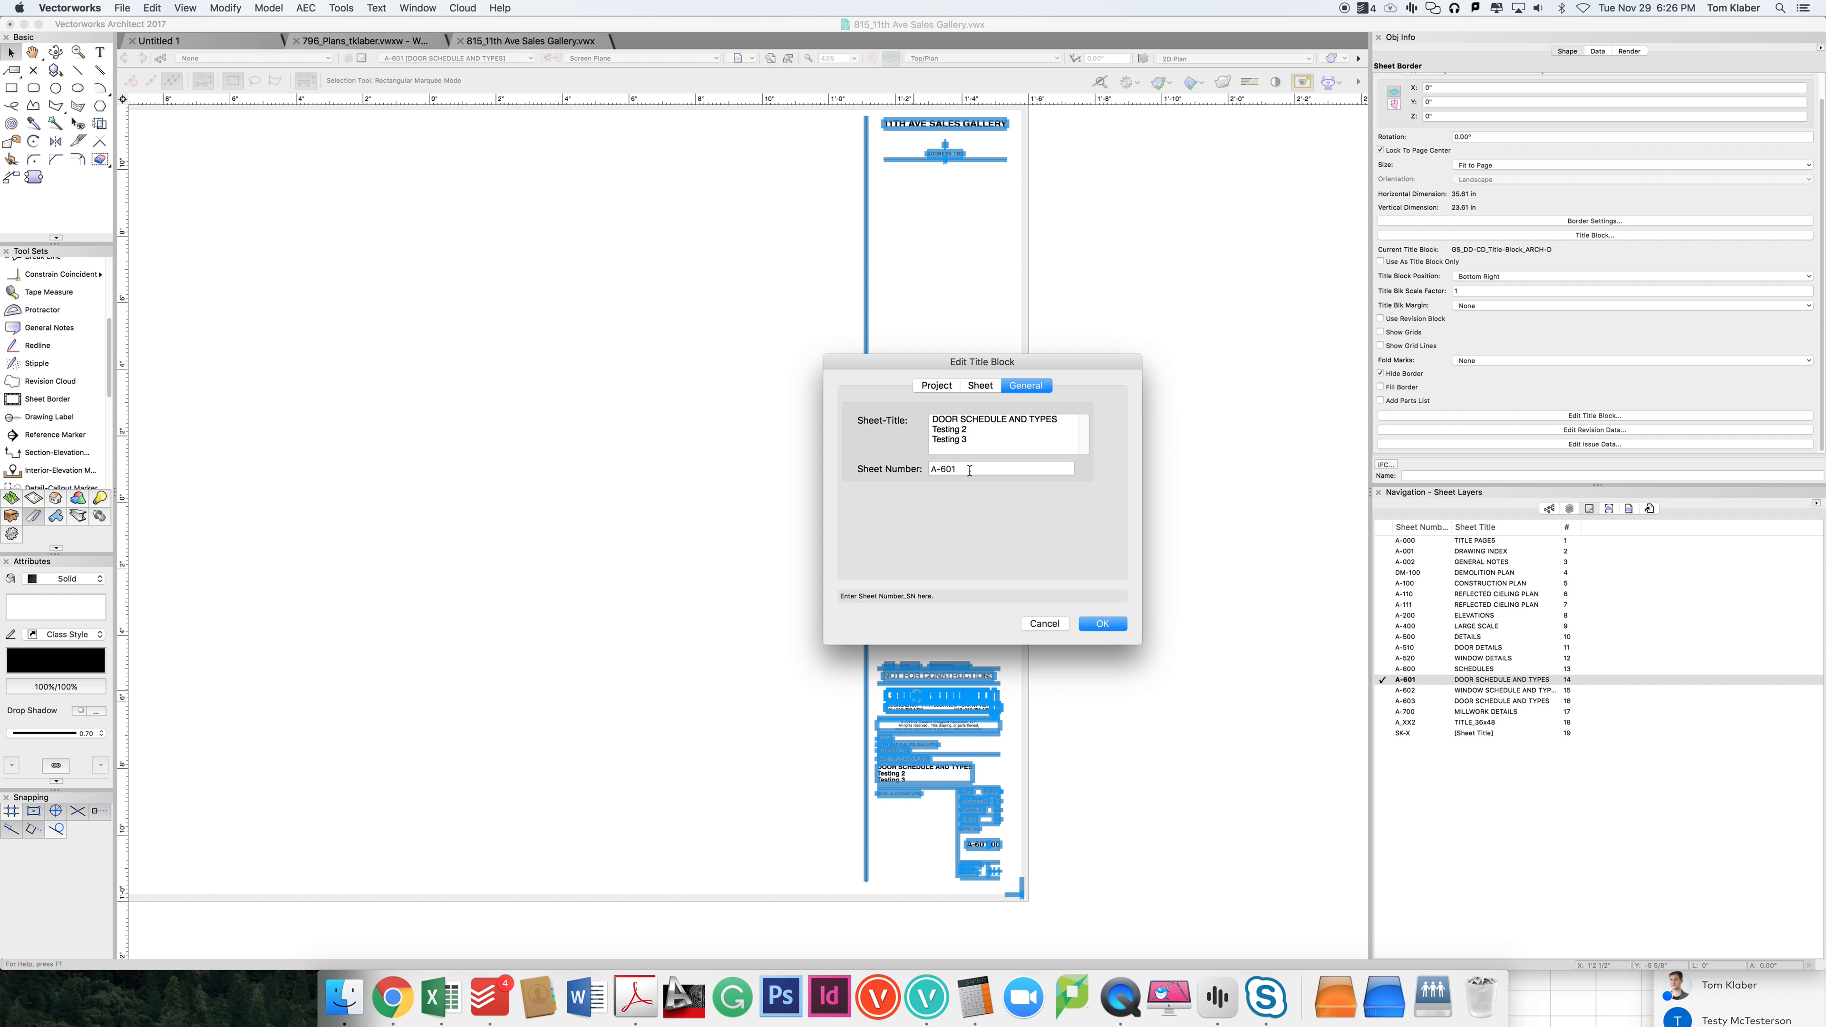
pyautogui.click(978, 441)
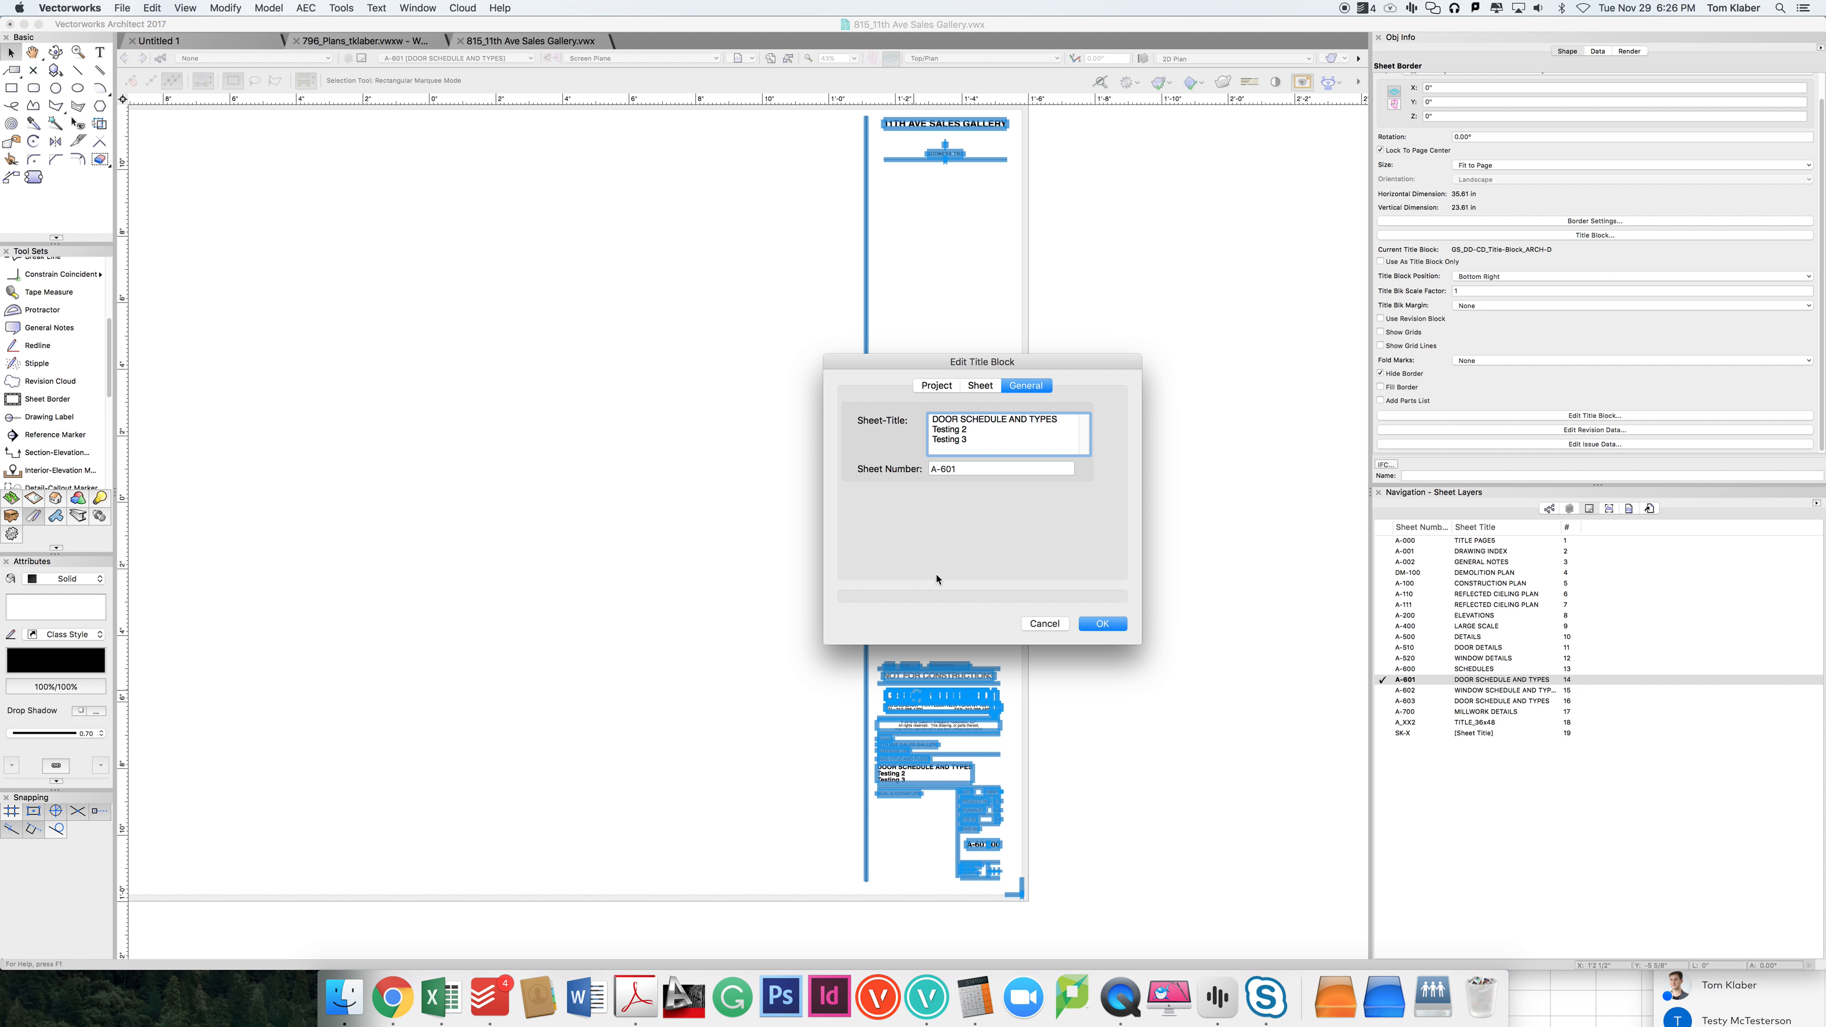
pyautogui.press('Tab')
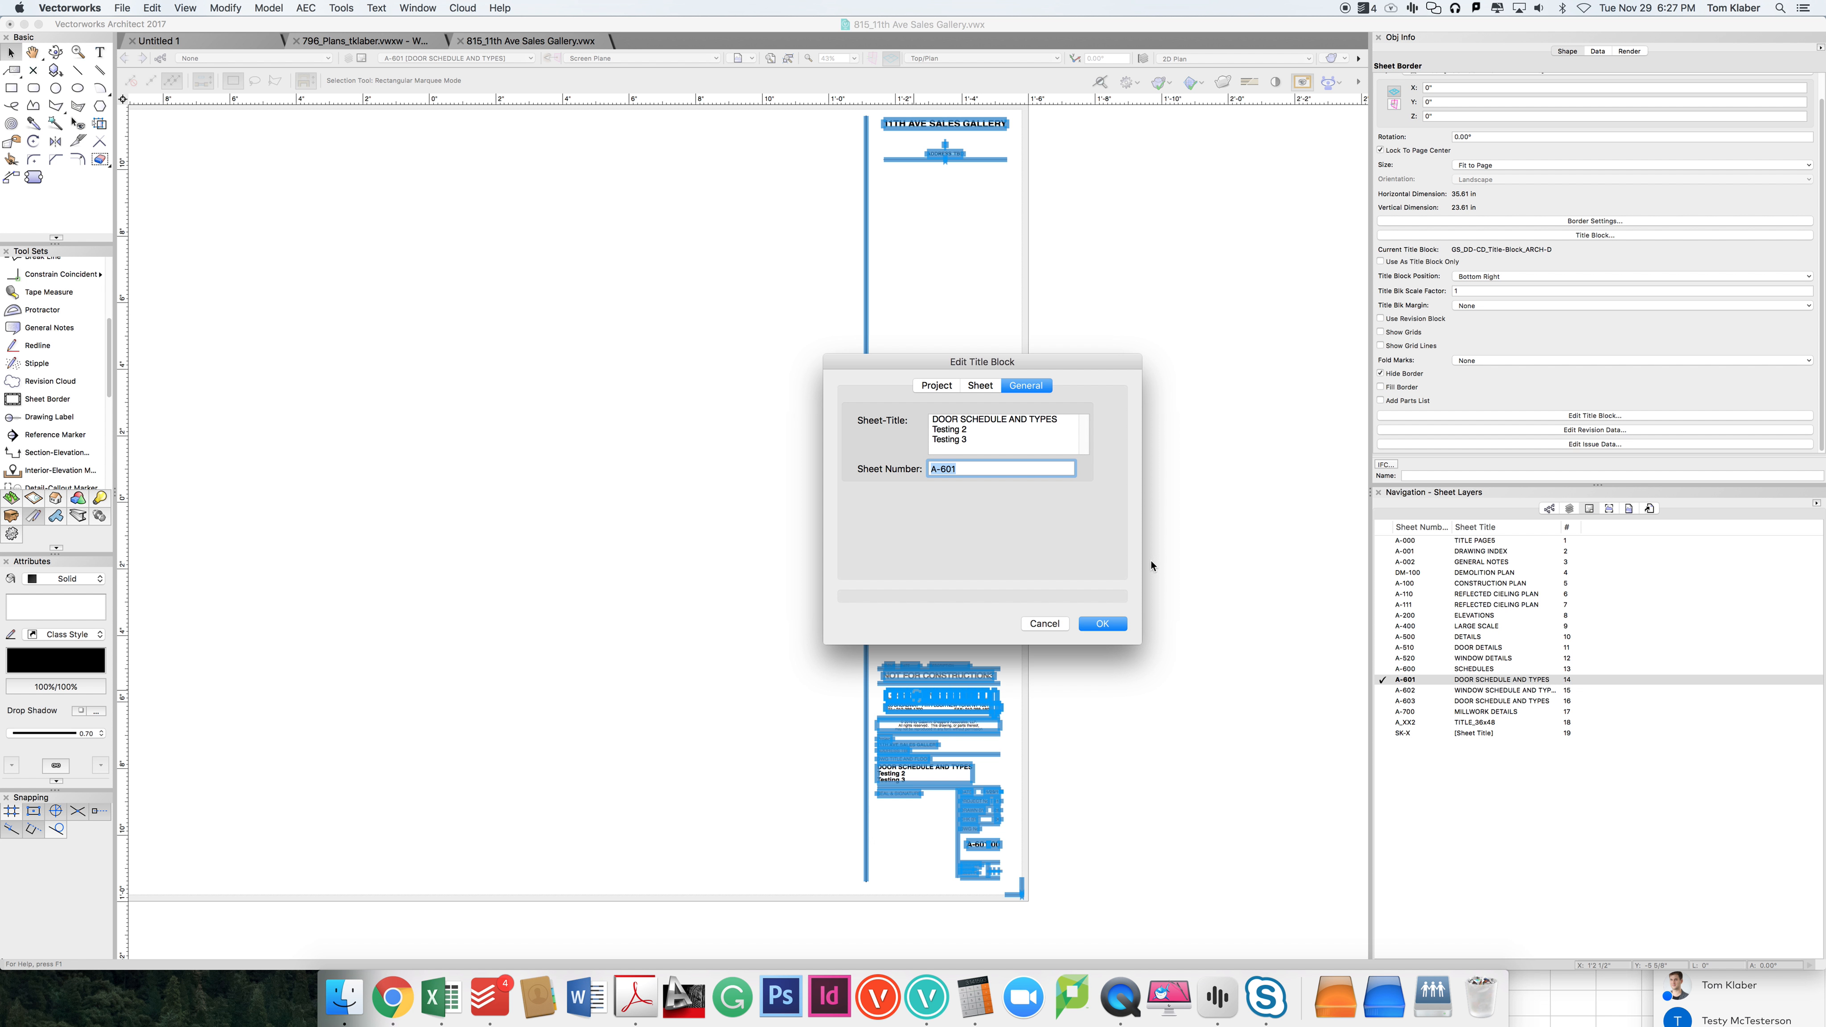
pyautogui.click(987, 469)
pyautogui.click(1088, 625)
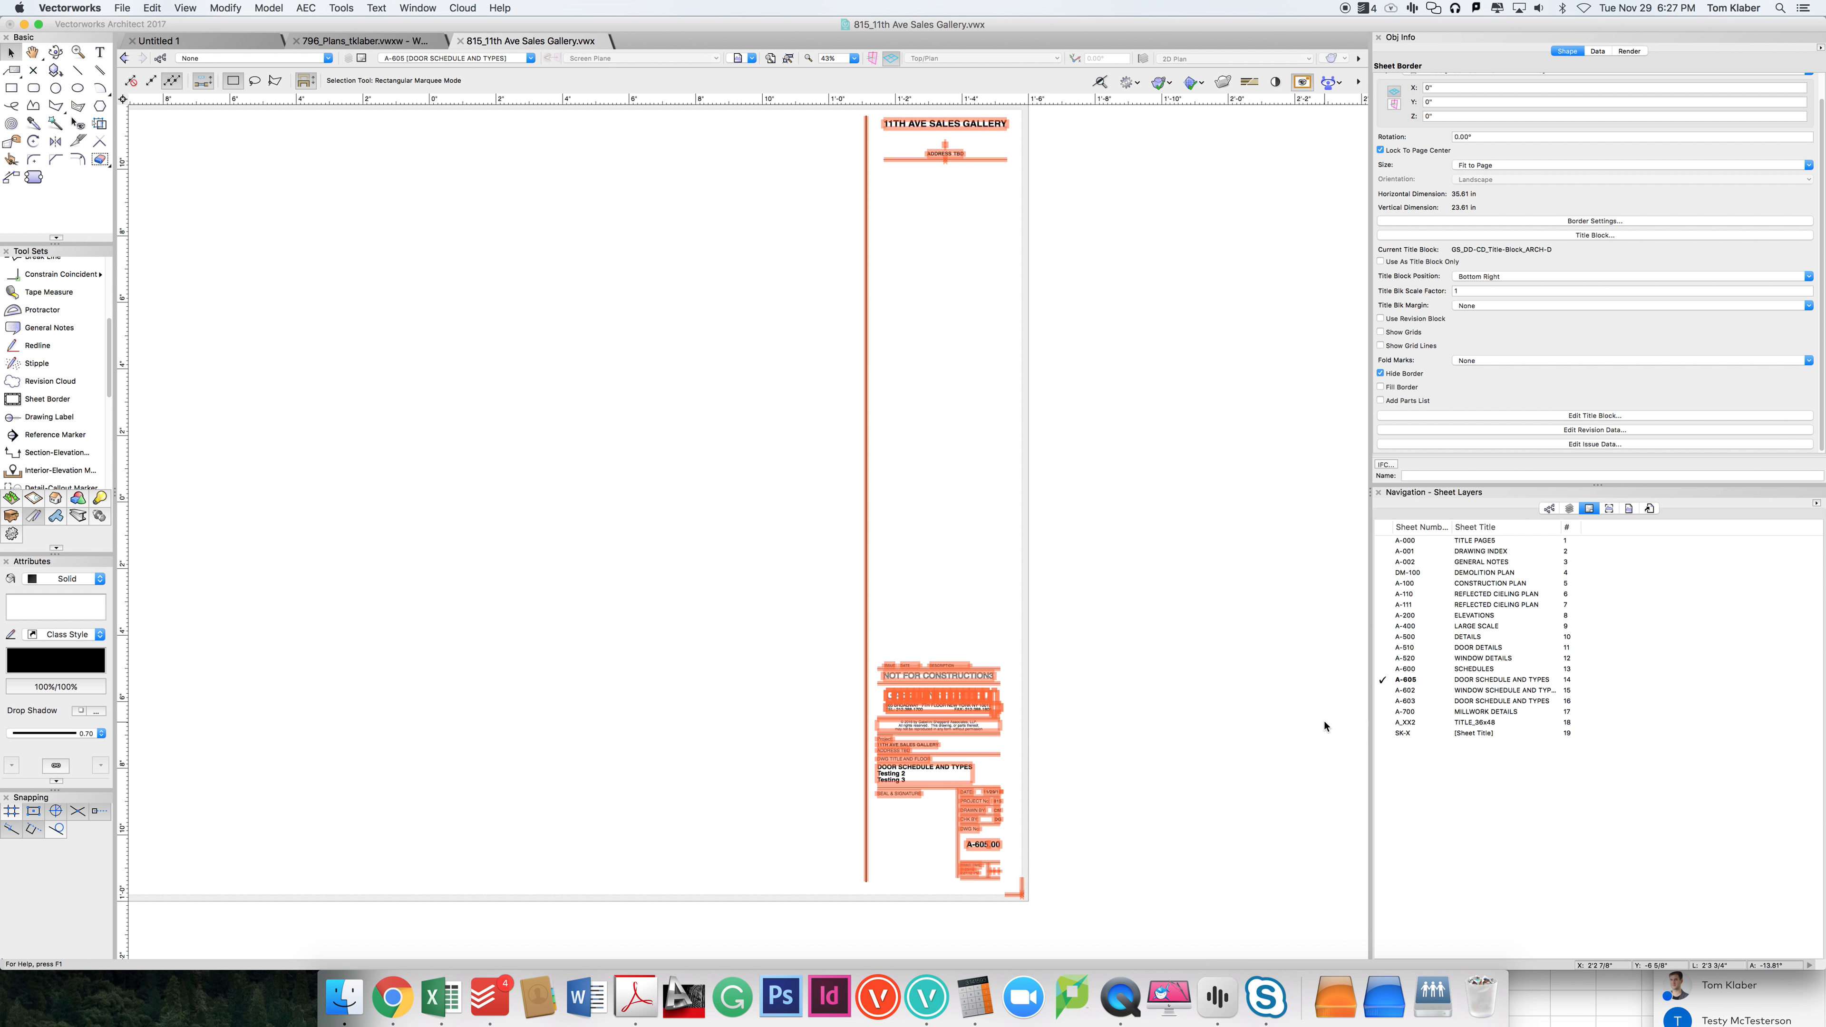
pyautogui.click(1247, 712)
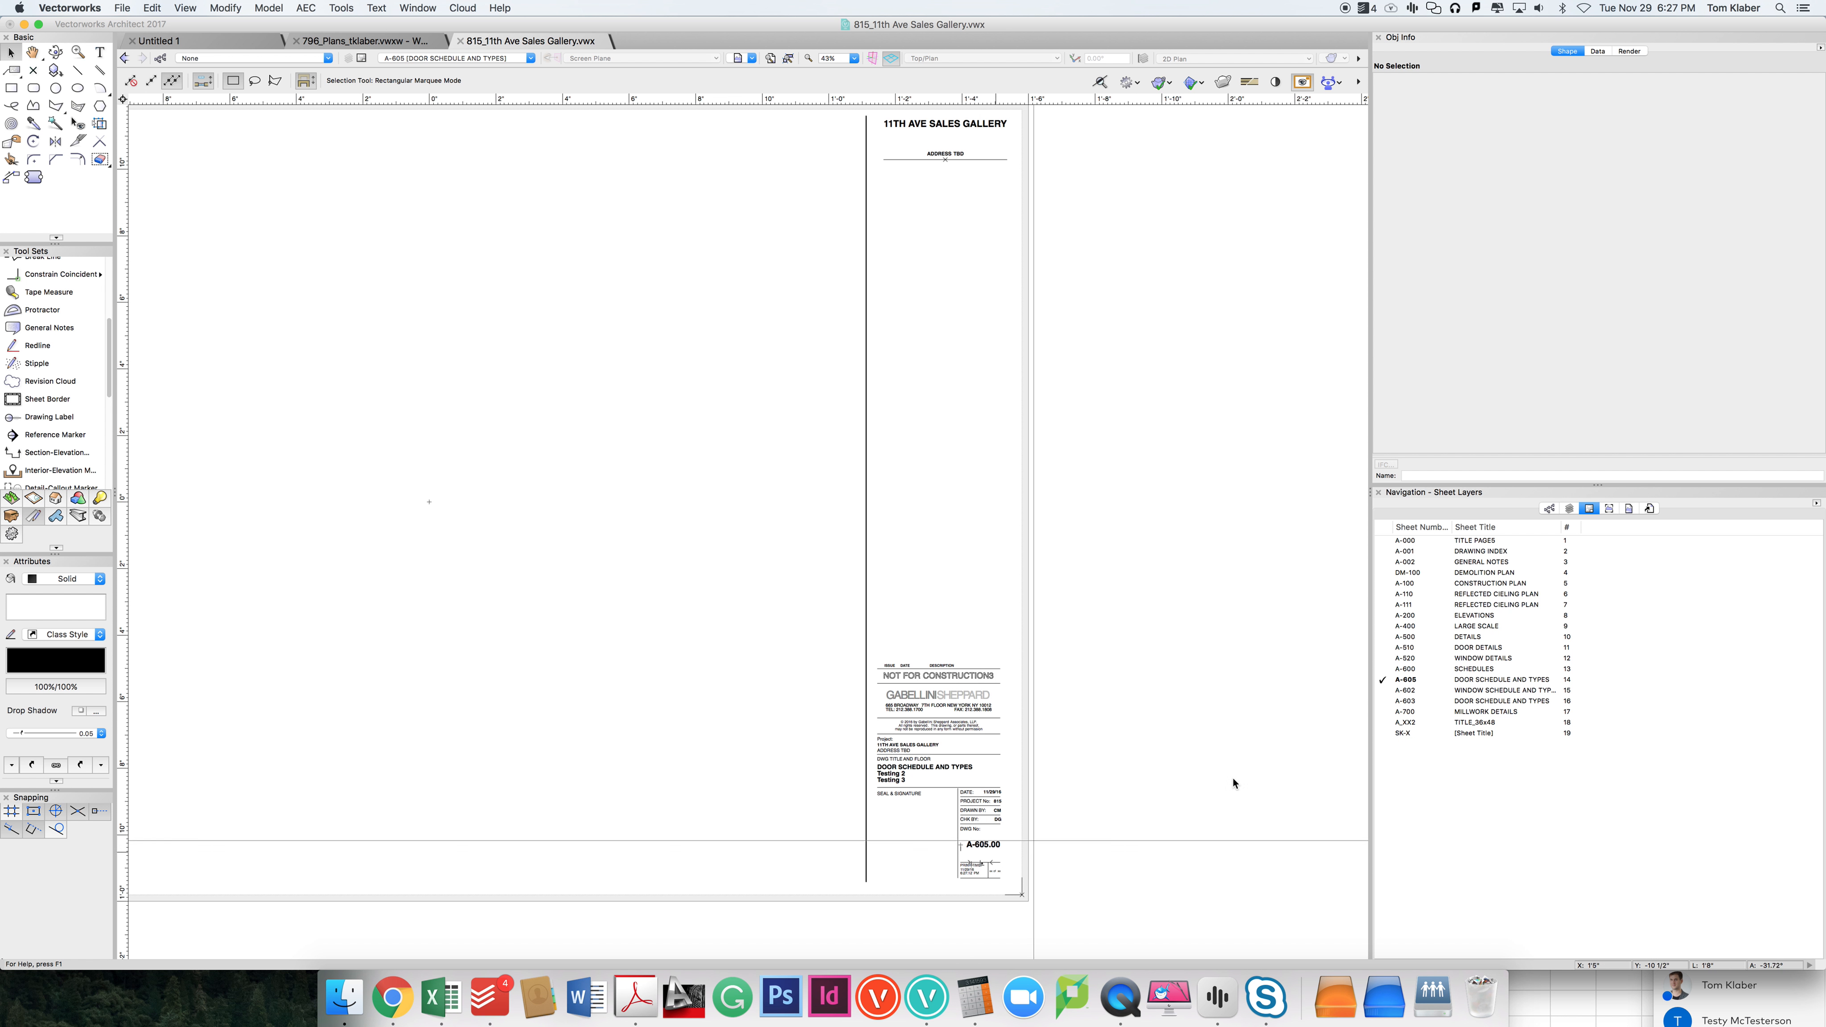
# Step: Edit the active Door Schedule and Types sheet layer and set its sheet number to A-612
pyautogui.rightClick(1406, 679)
pyautogui.click(1431, 694)
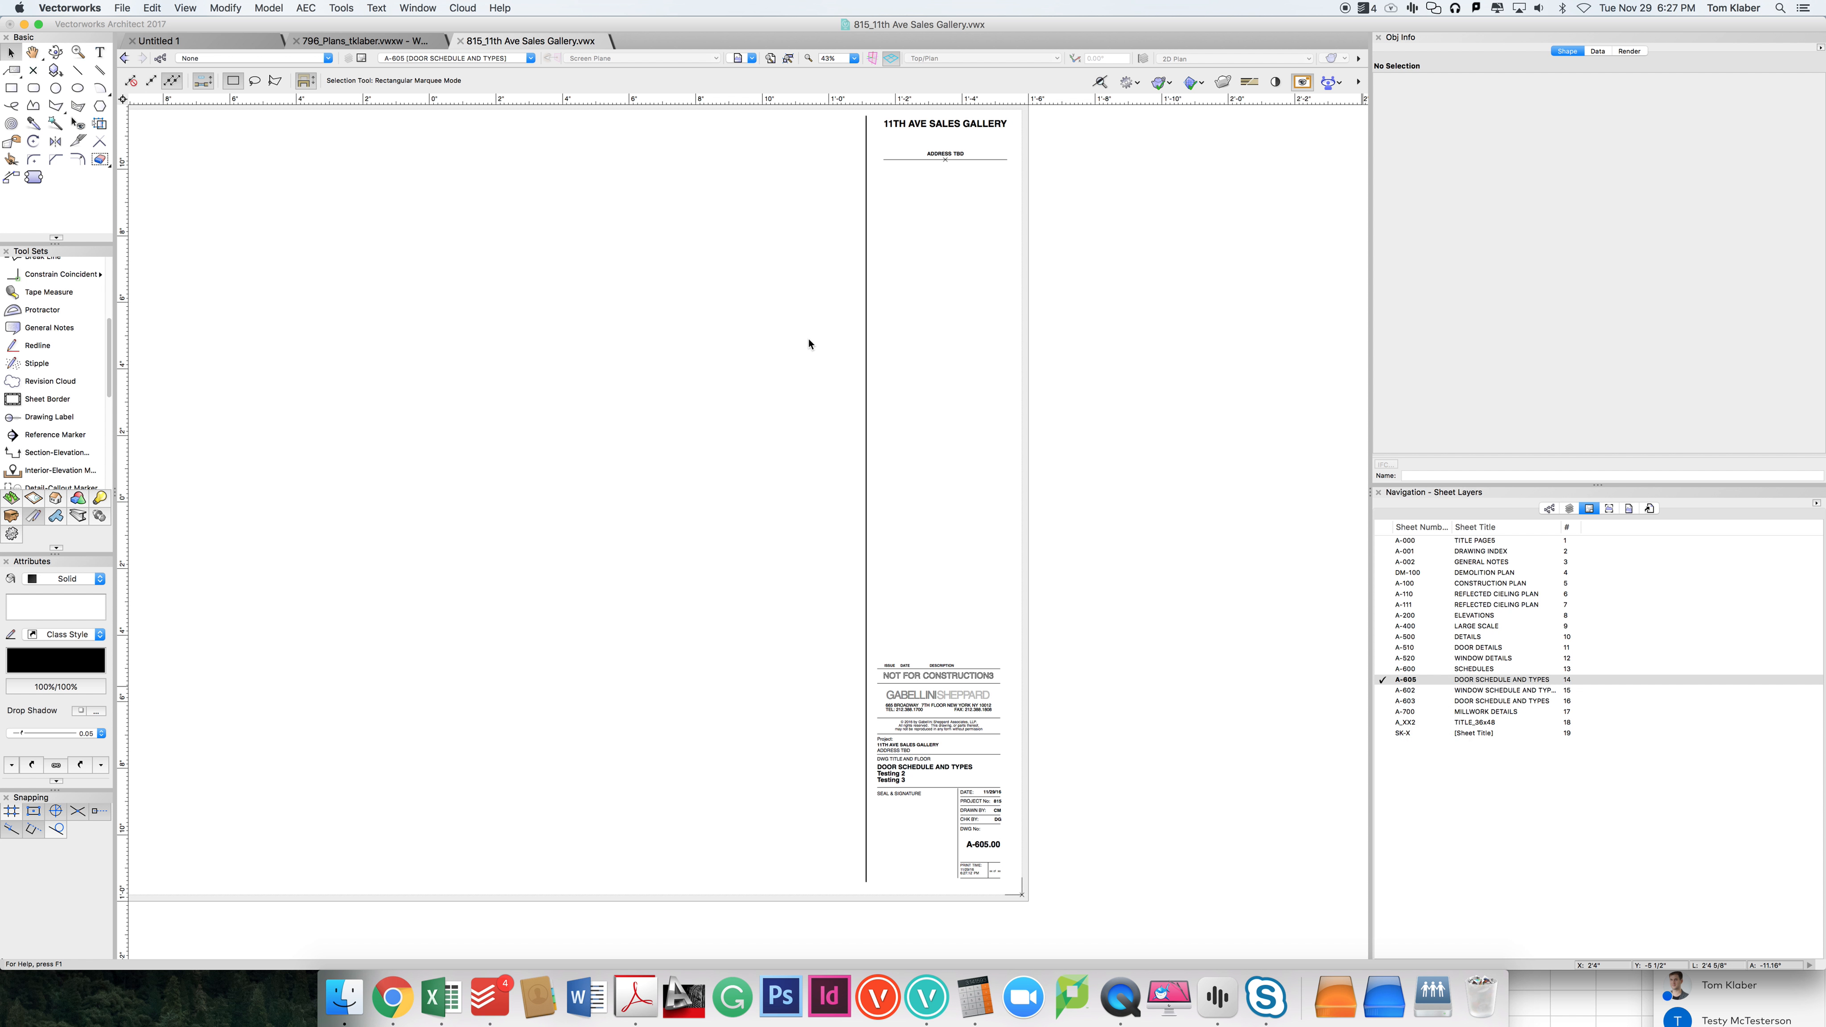
pyautogui.click(940, 218)
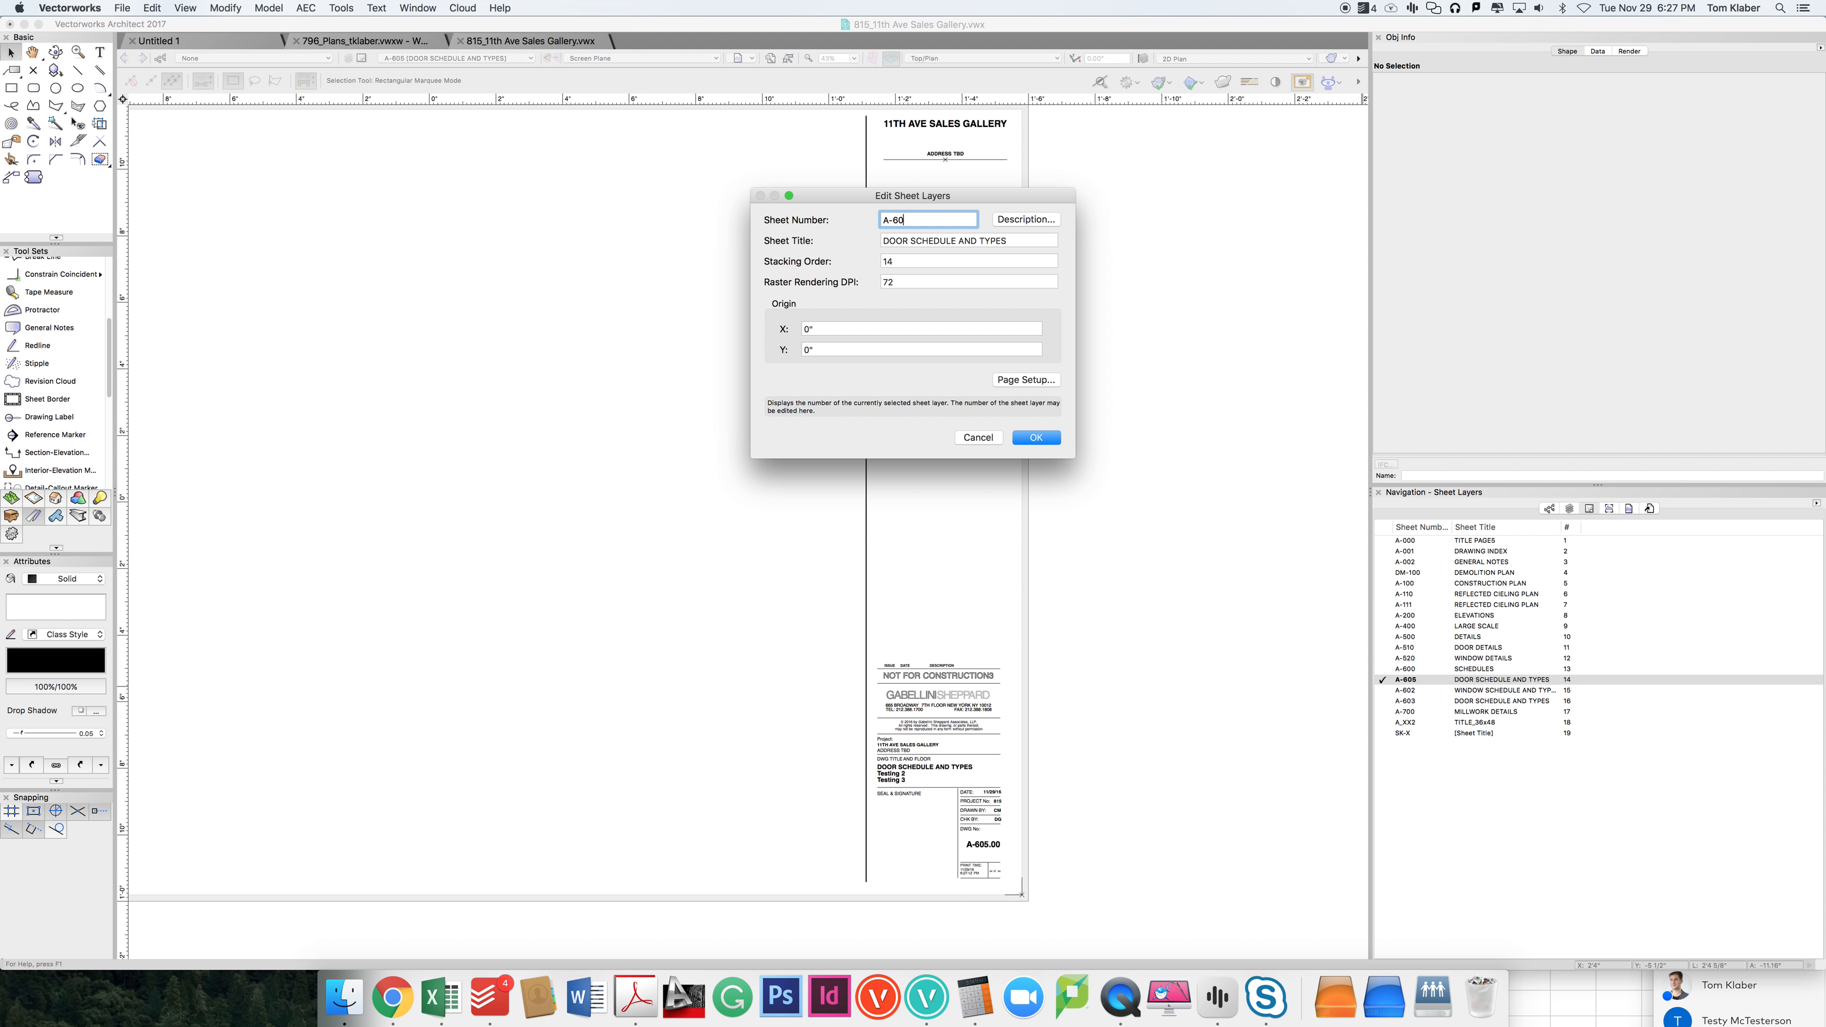
pyautogui.write('612')
pyautogui.press('Return')
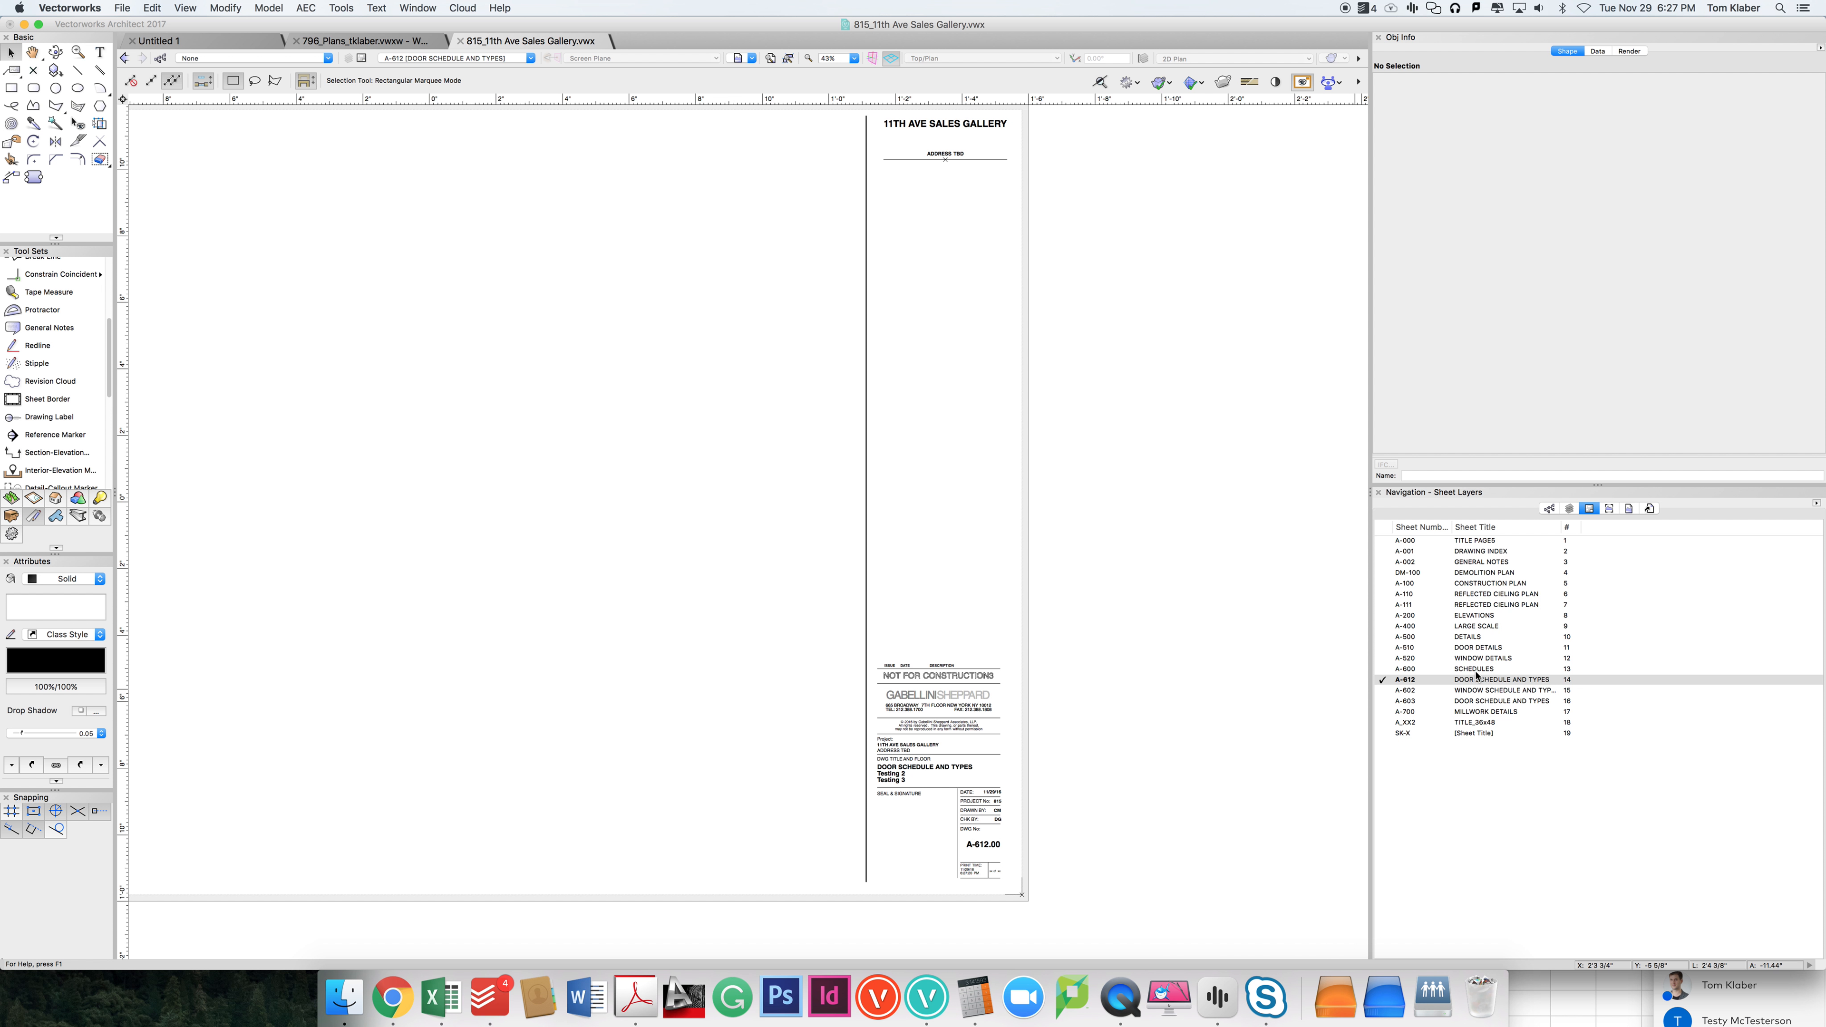
pyautogui.click(1007, 812)
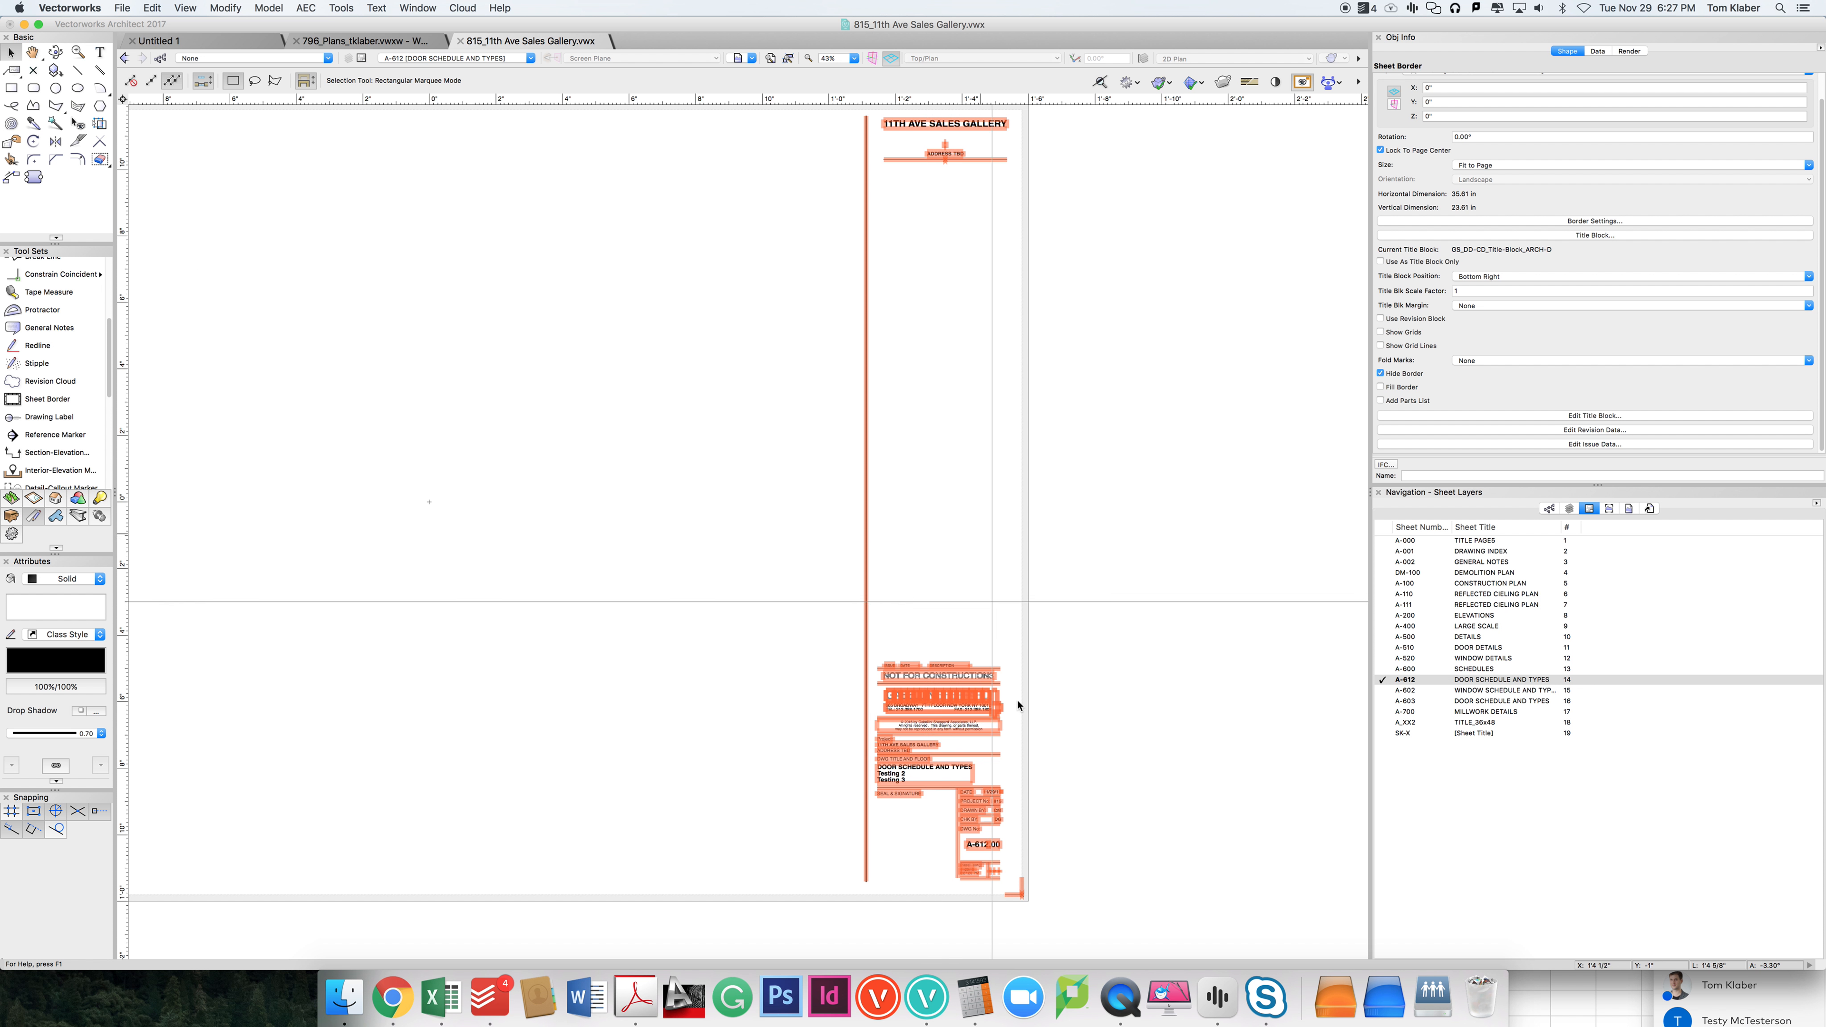
pyautogui.click(1039, 829)
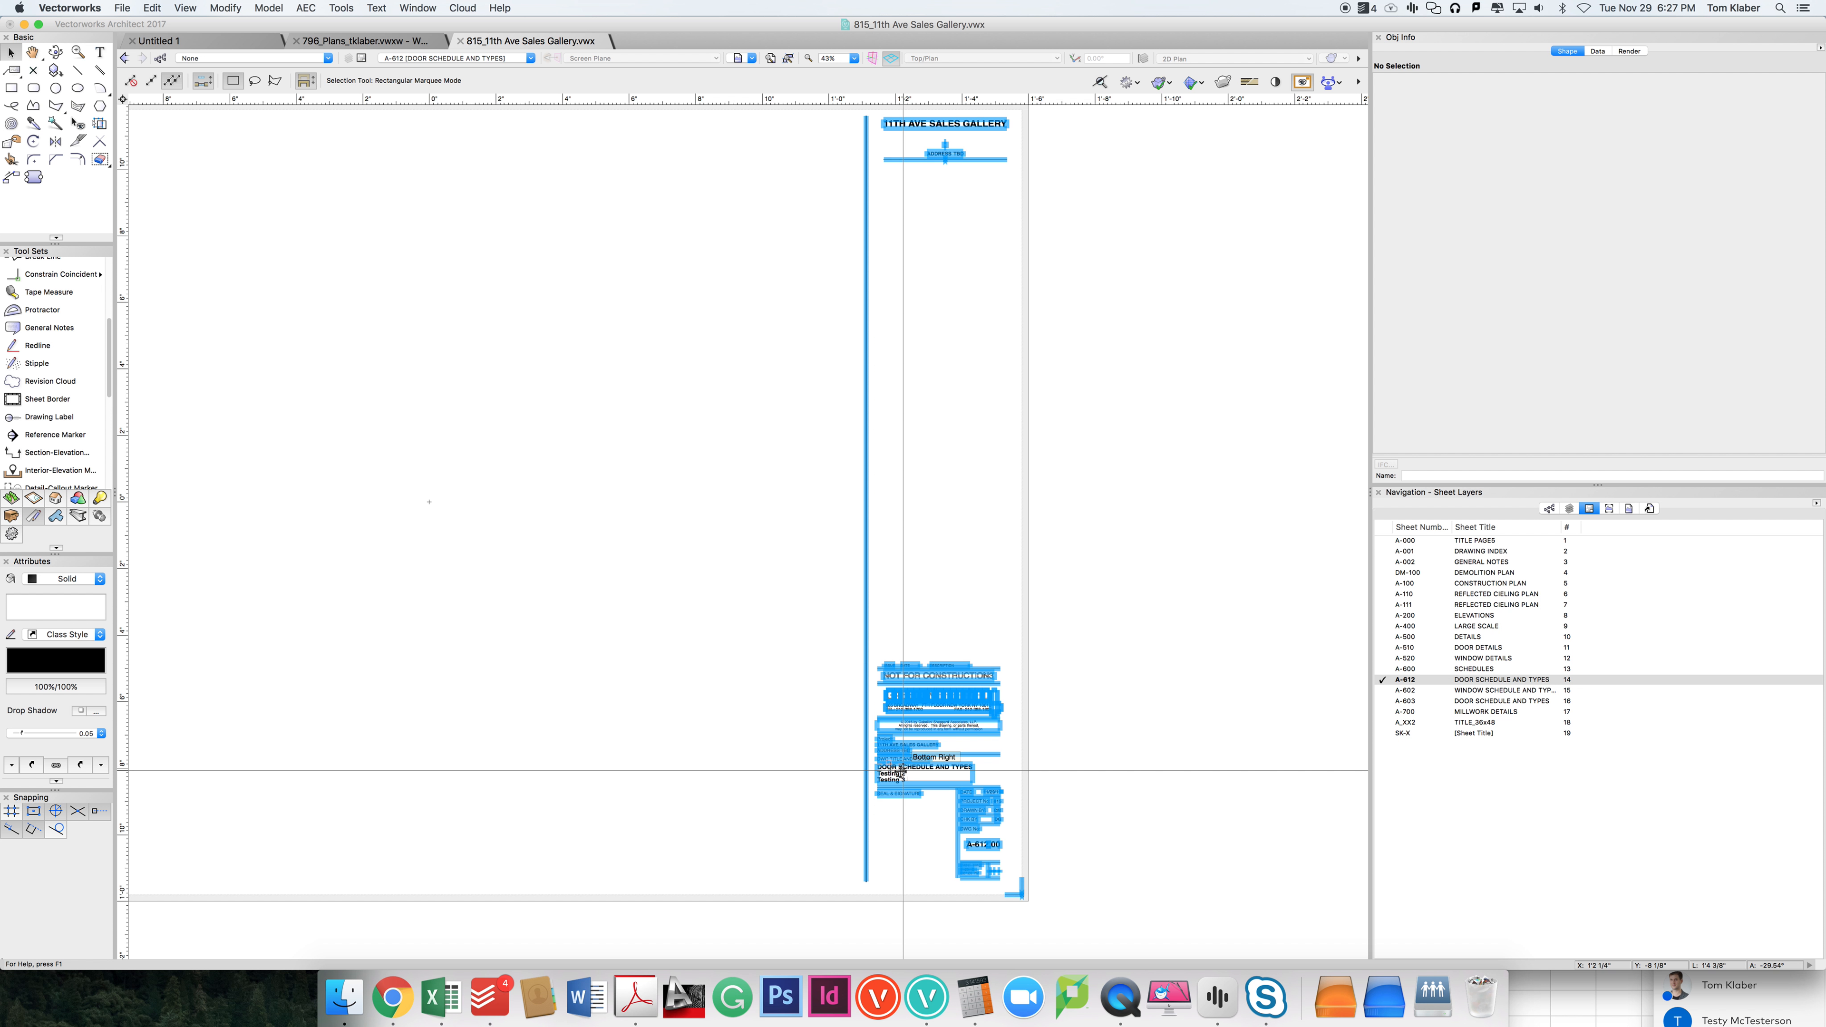
# Step: Change the title block's sheet title to "DOOR SCHEDULE" with "New Test" on the second line
pyautogui.click(900, 791)
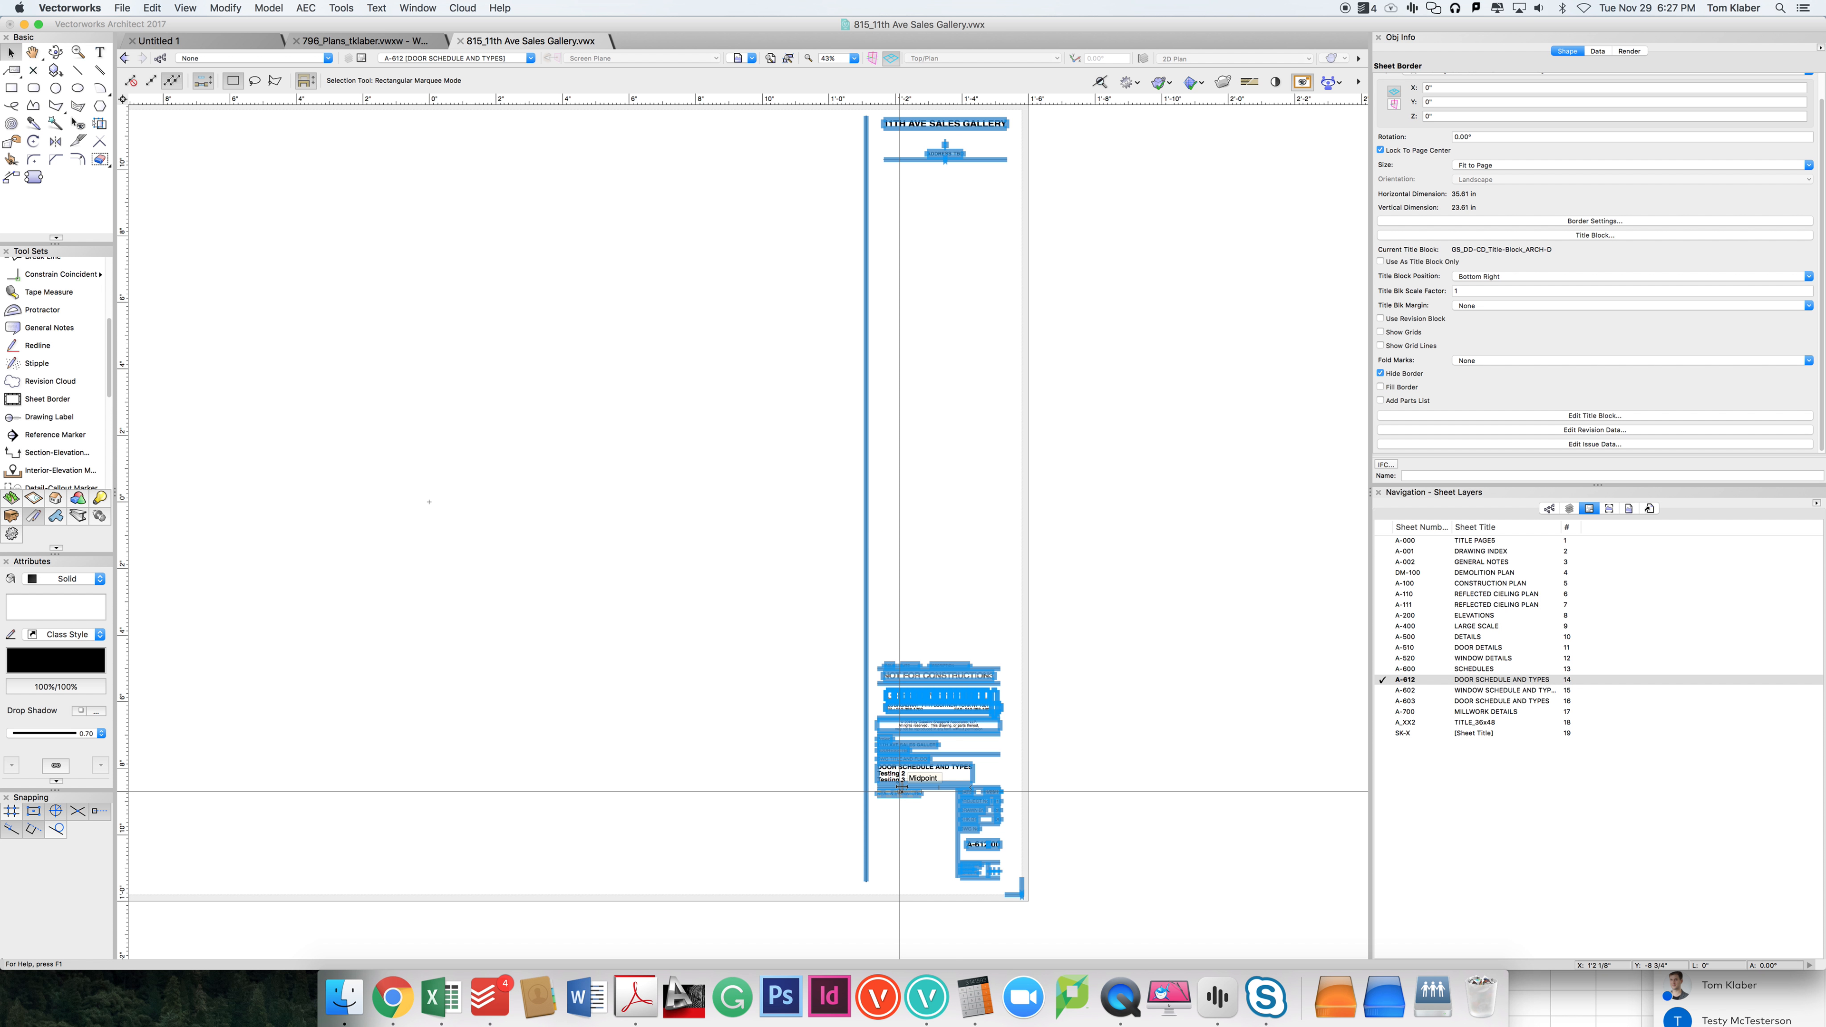
pyautogui.doubleClick(980, 806)
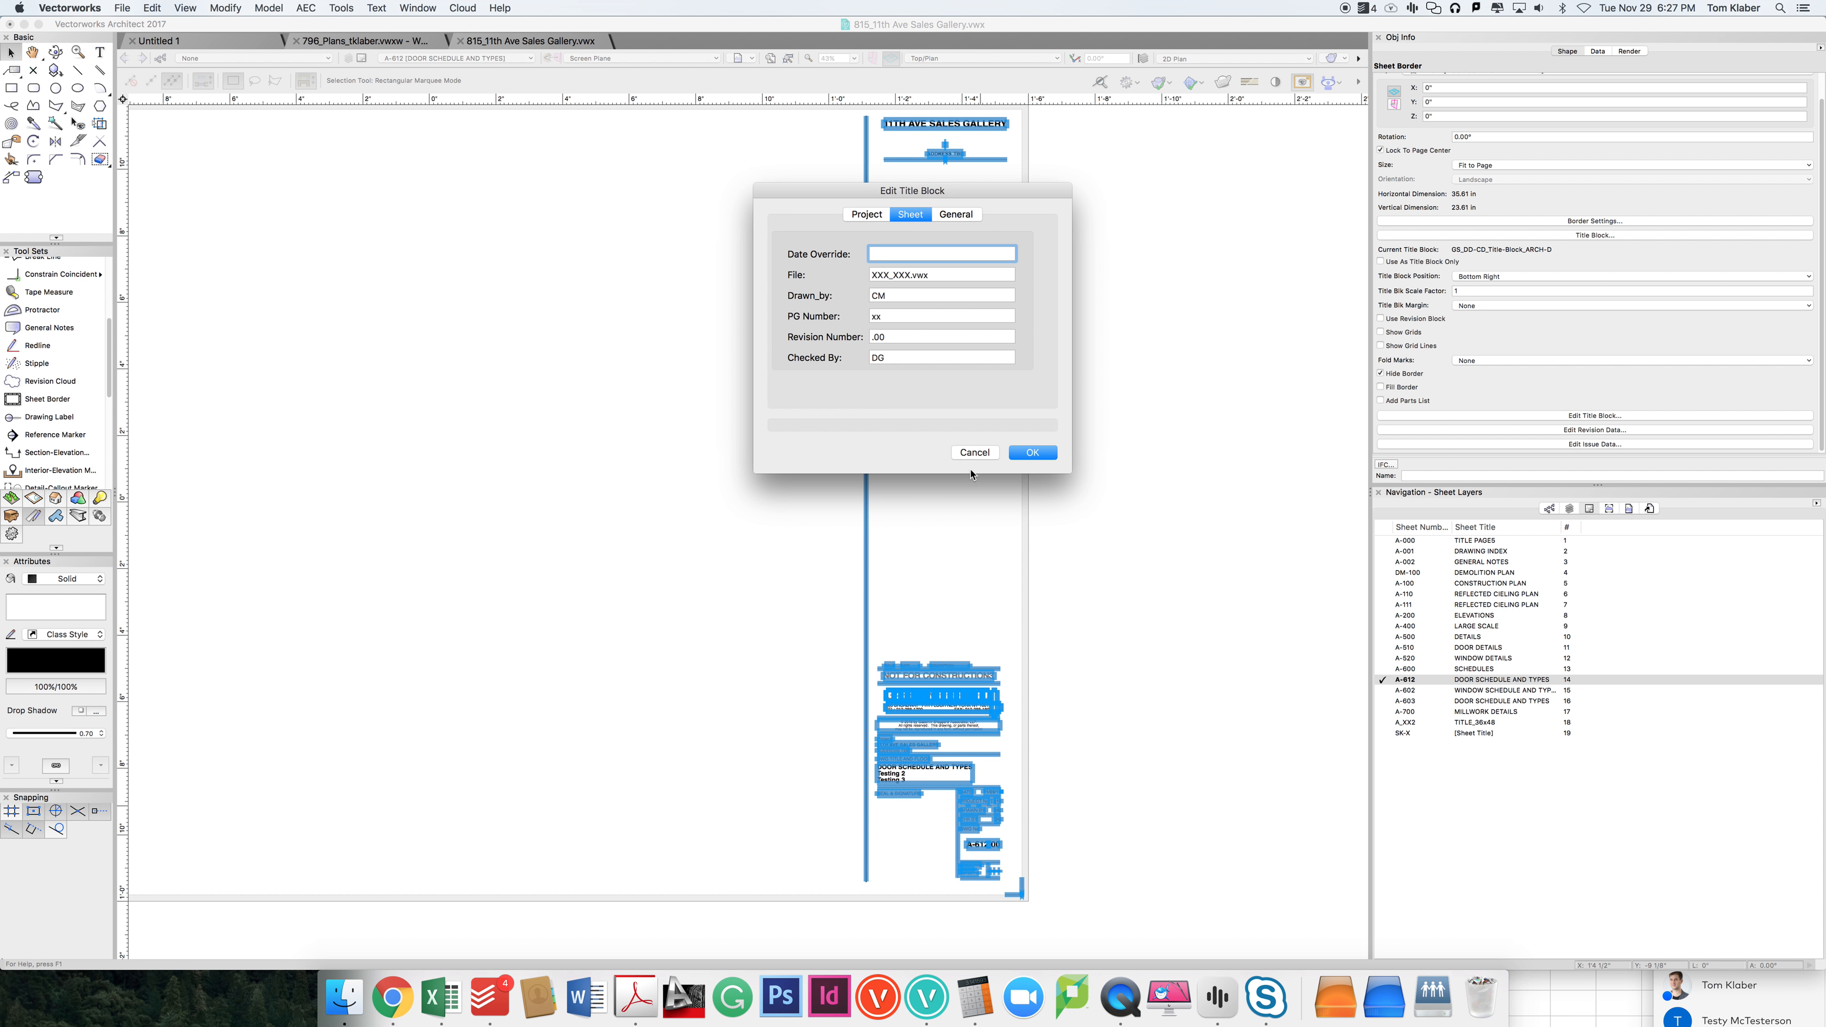
pyautogui.click(936, 219)
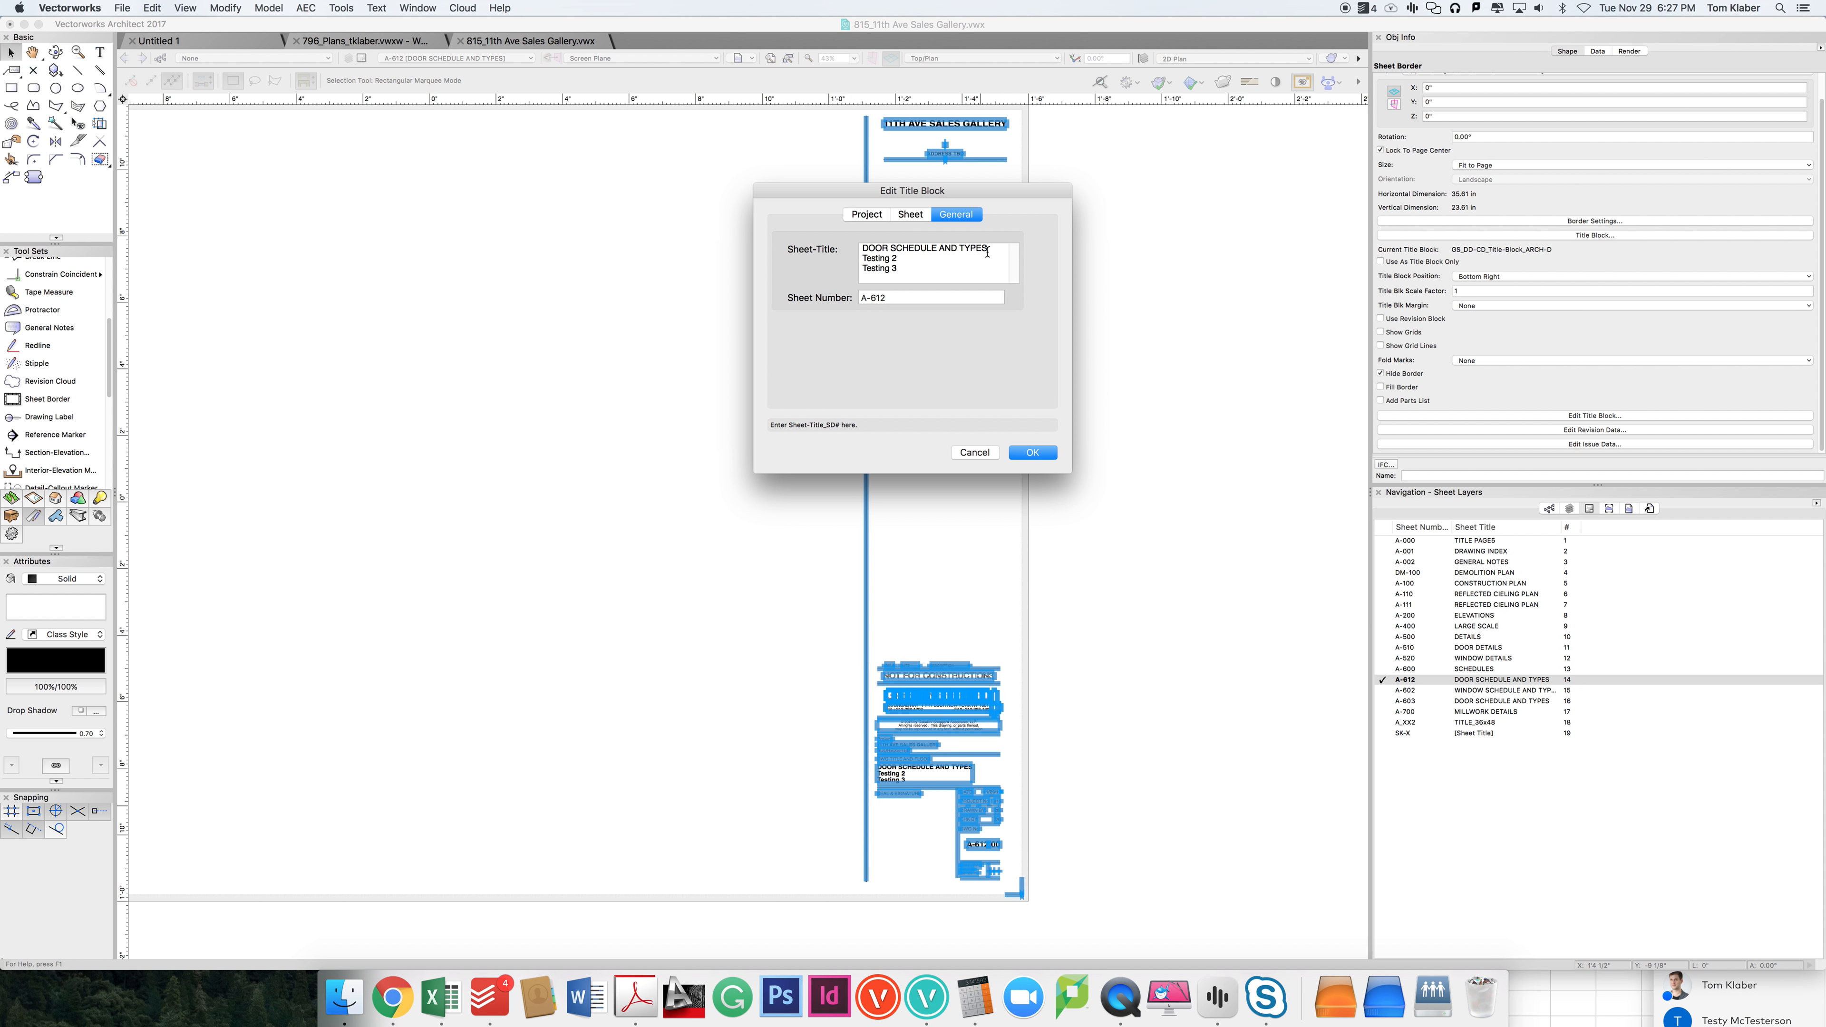
pyautogui.moveTo(989, 249); pyautogui.dragTo(826, 258)
pyautogui.press('BackSpace')
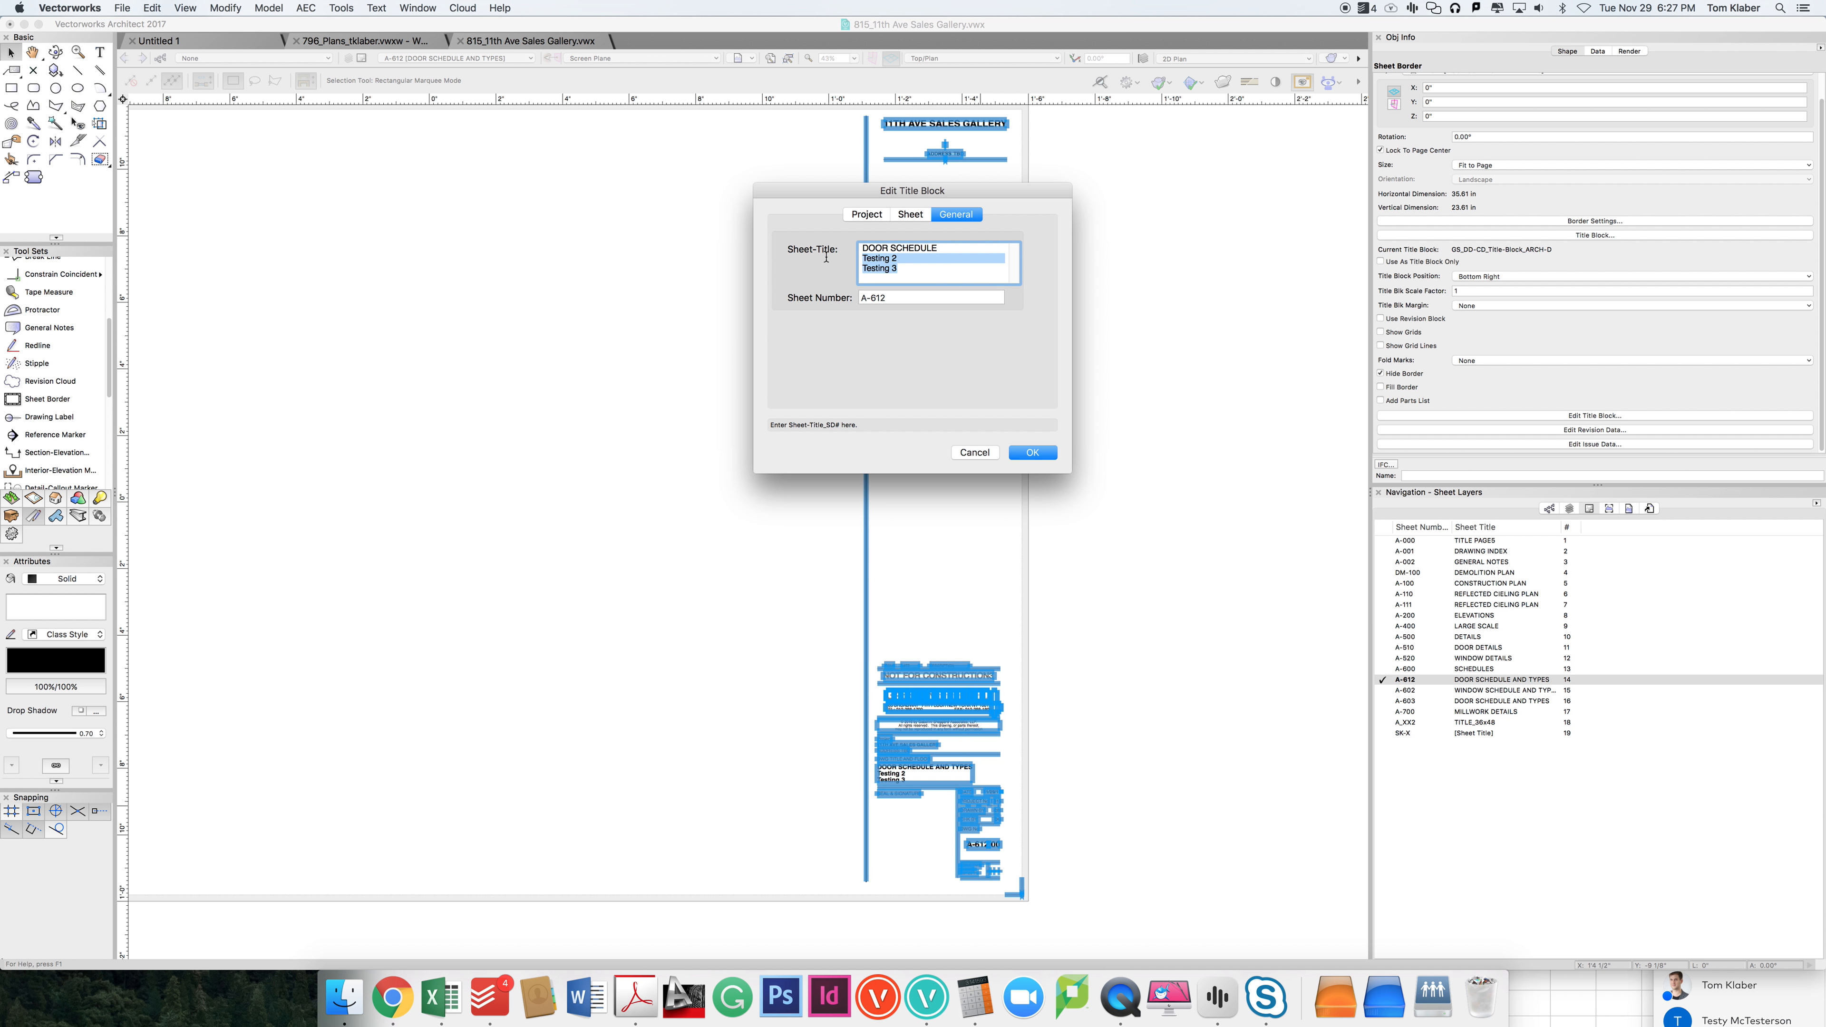
pyautogui.press('BackSpace')
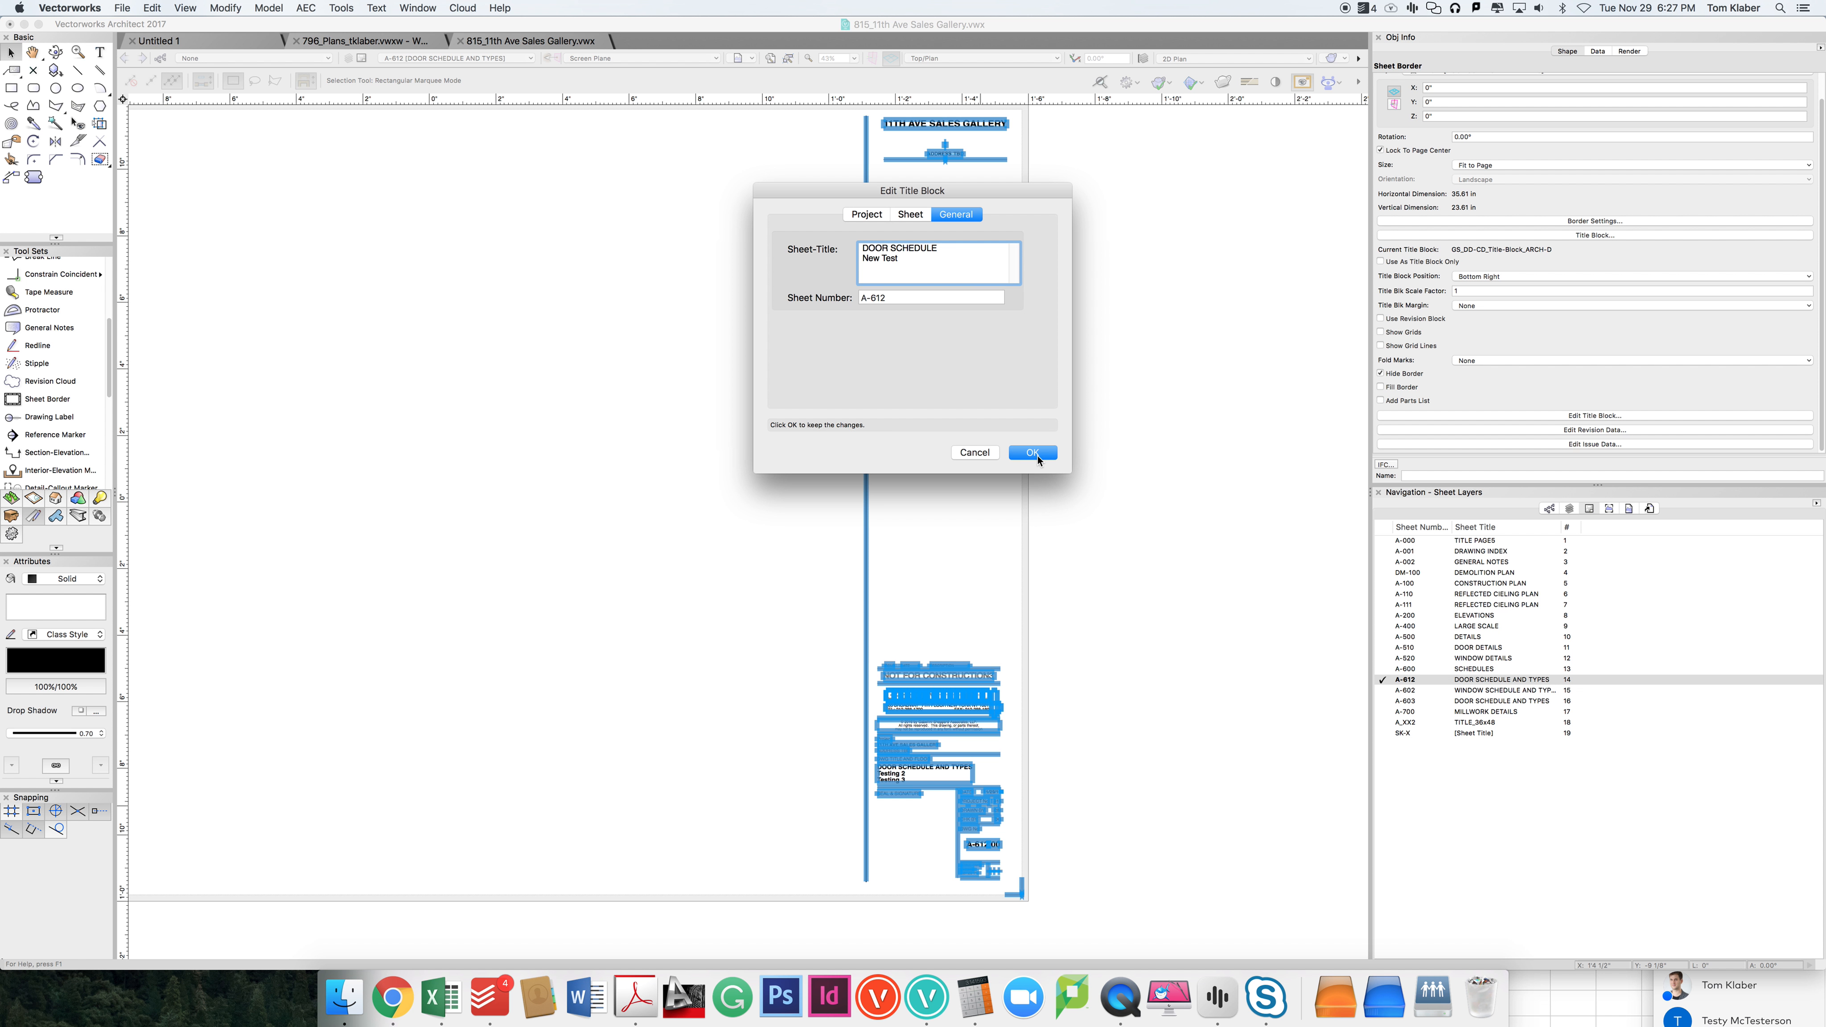
pyautogui.click(1034, 455)
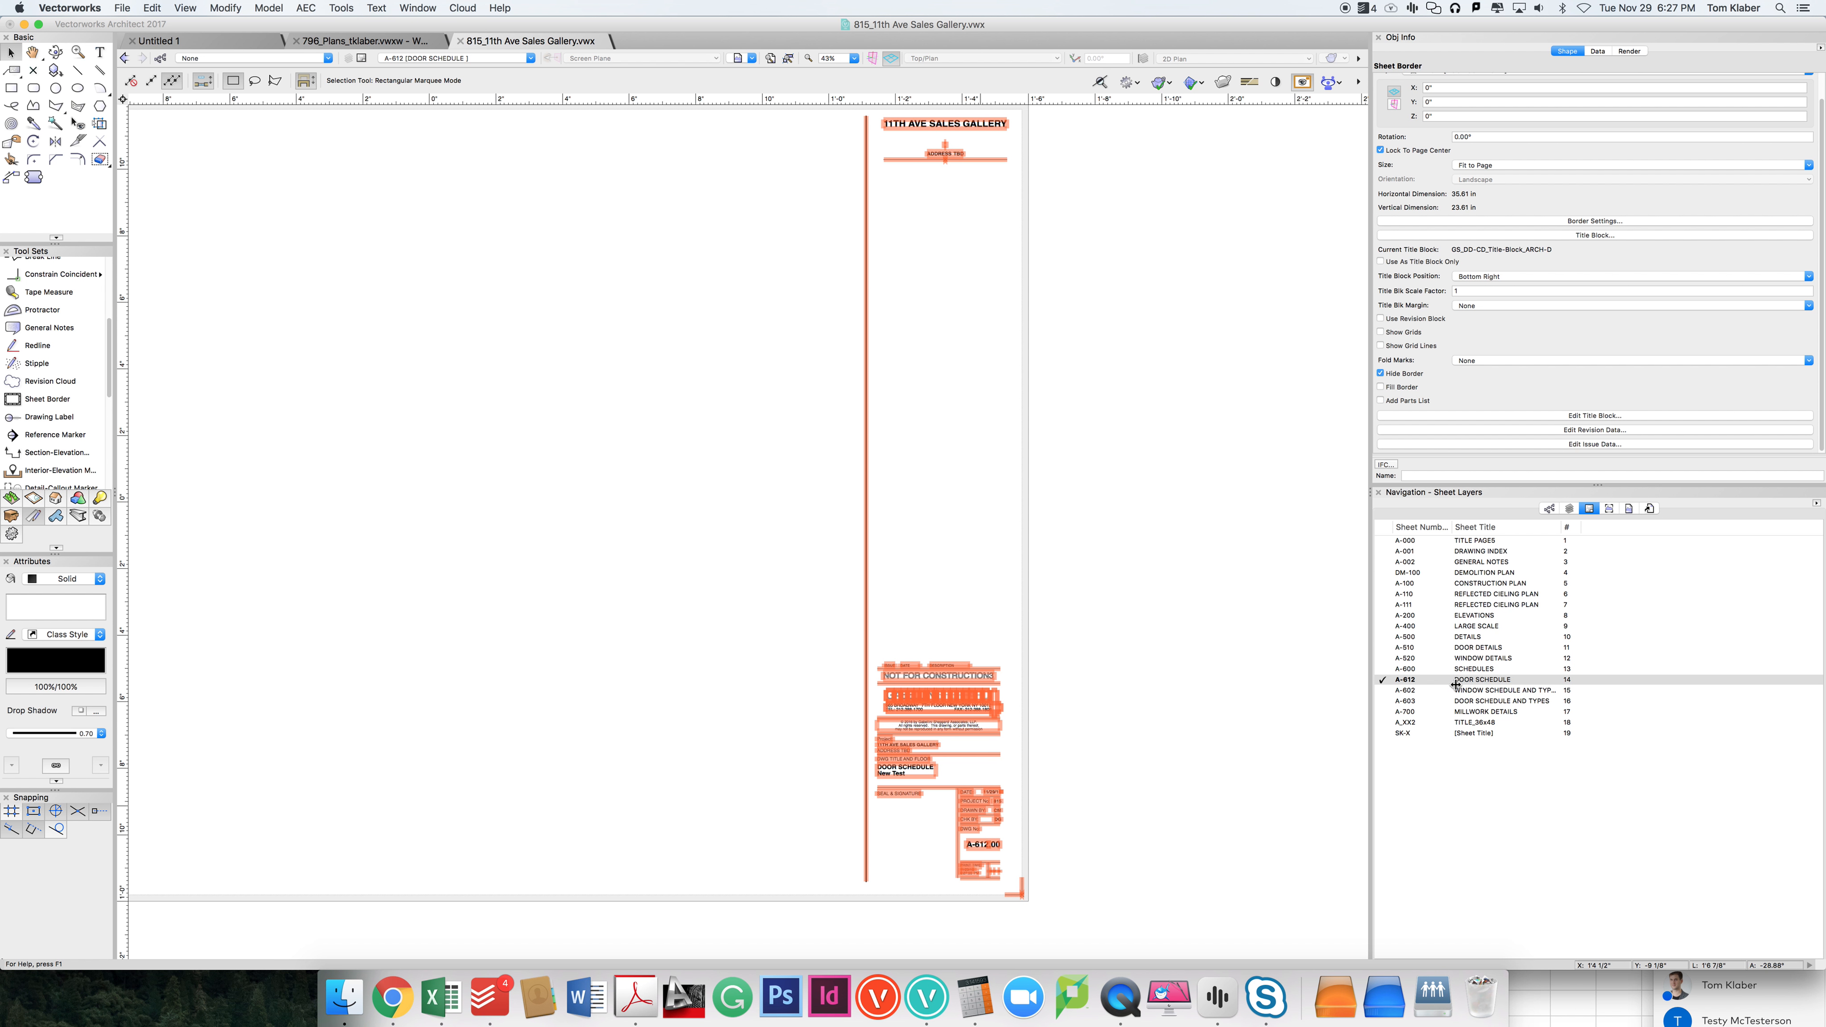
# Step: Inspect the title block's sheet title, date, drawing number and print time fields close up
pyautogui.click(1064, 740)
pyautogui.scroll(2, 885, 786)
pyautogui.scroll(-2, 971, 863)
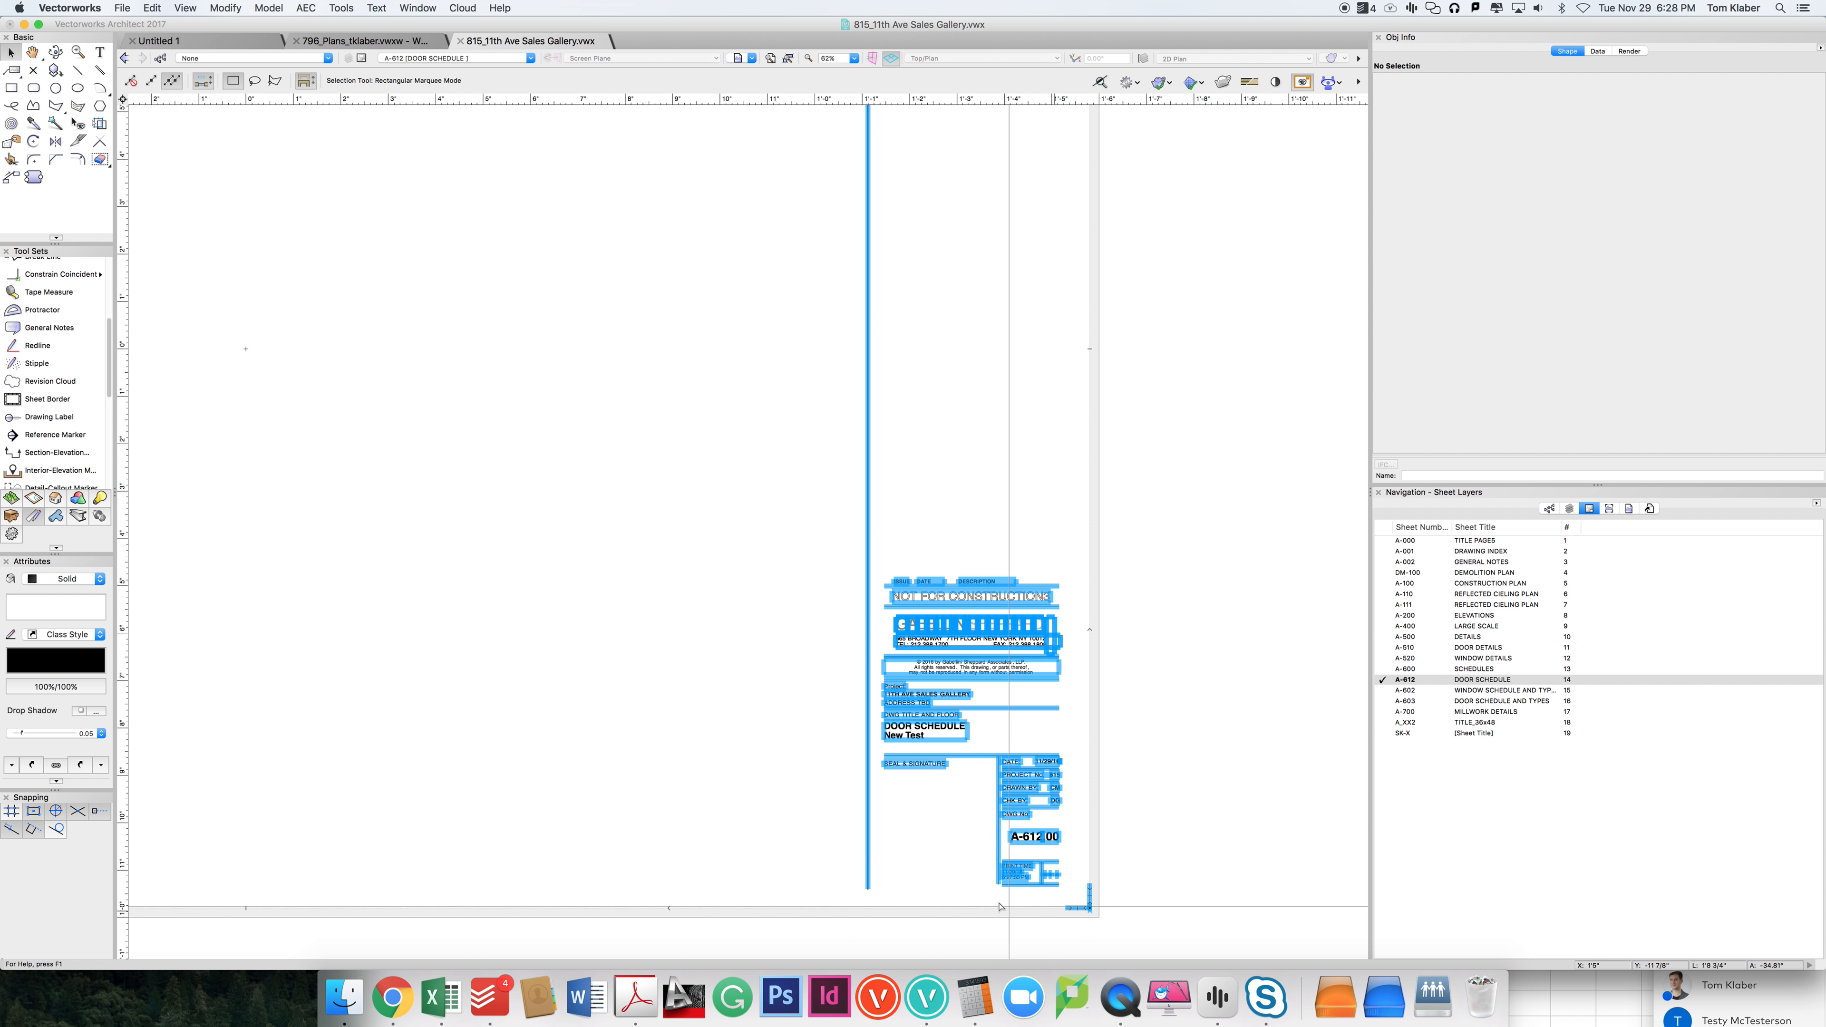
pyautogui.scroll(5, 1057, 908)
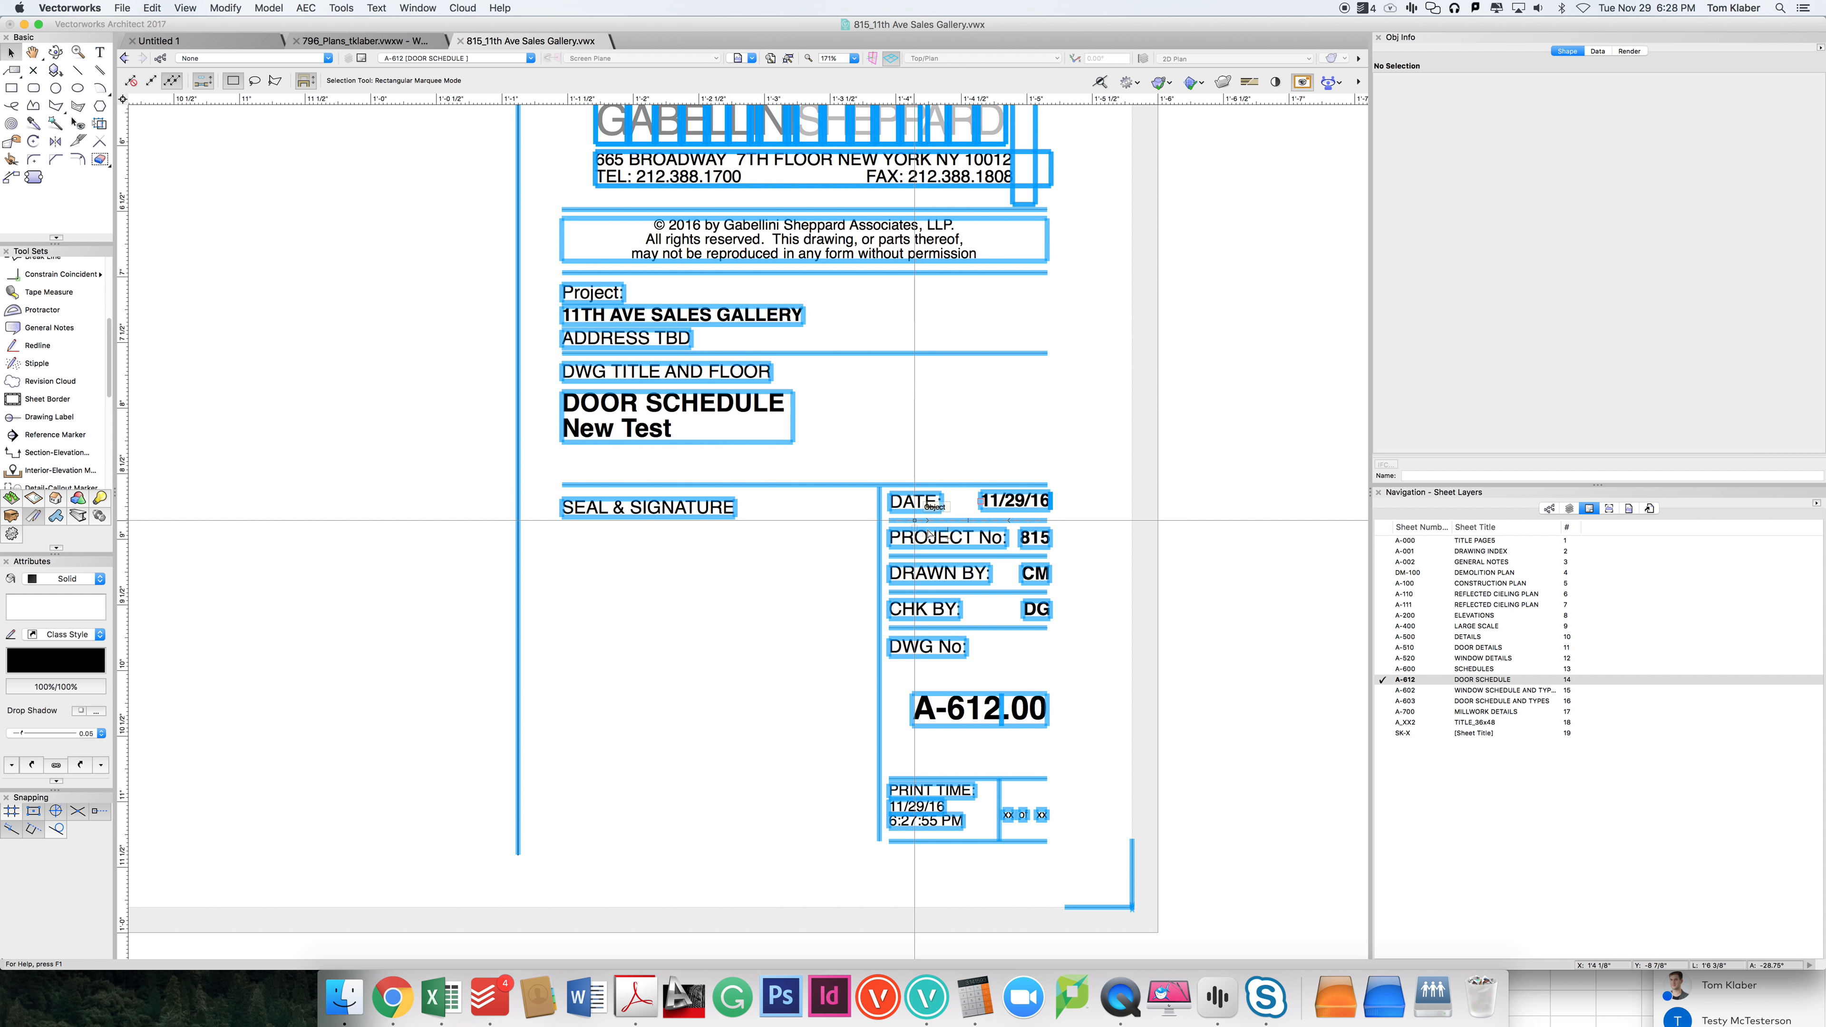
# Step: Set the date override in the title block's sheet data to 12/17/2016 and apply it
pyautogui.scroll(-2, 1077, 526)
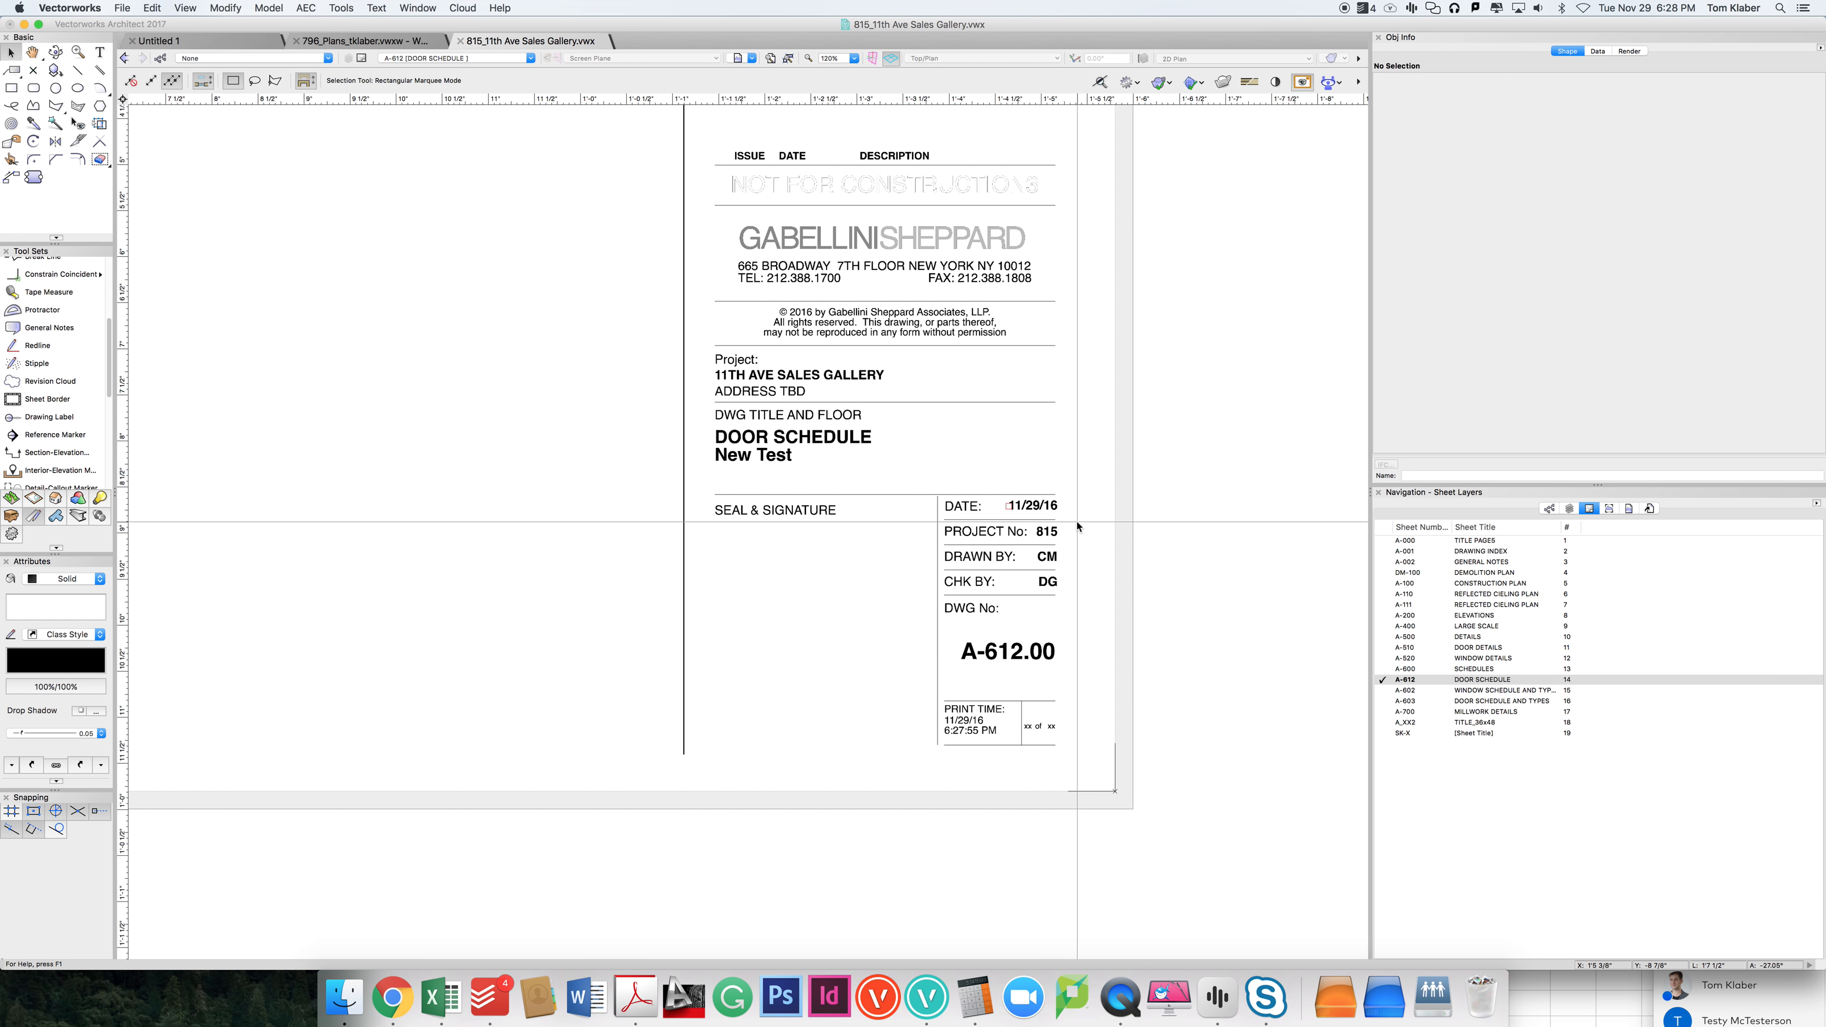
pyautogui.scroll(5, 928, 333)
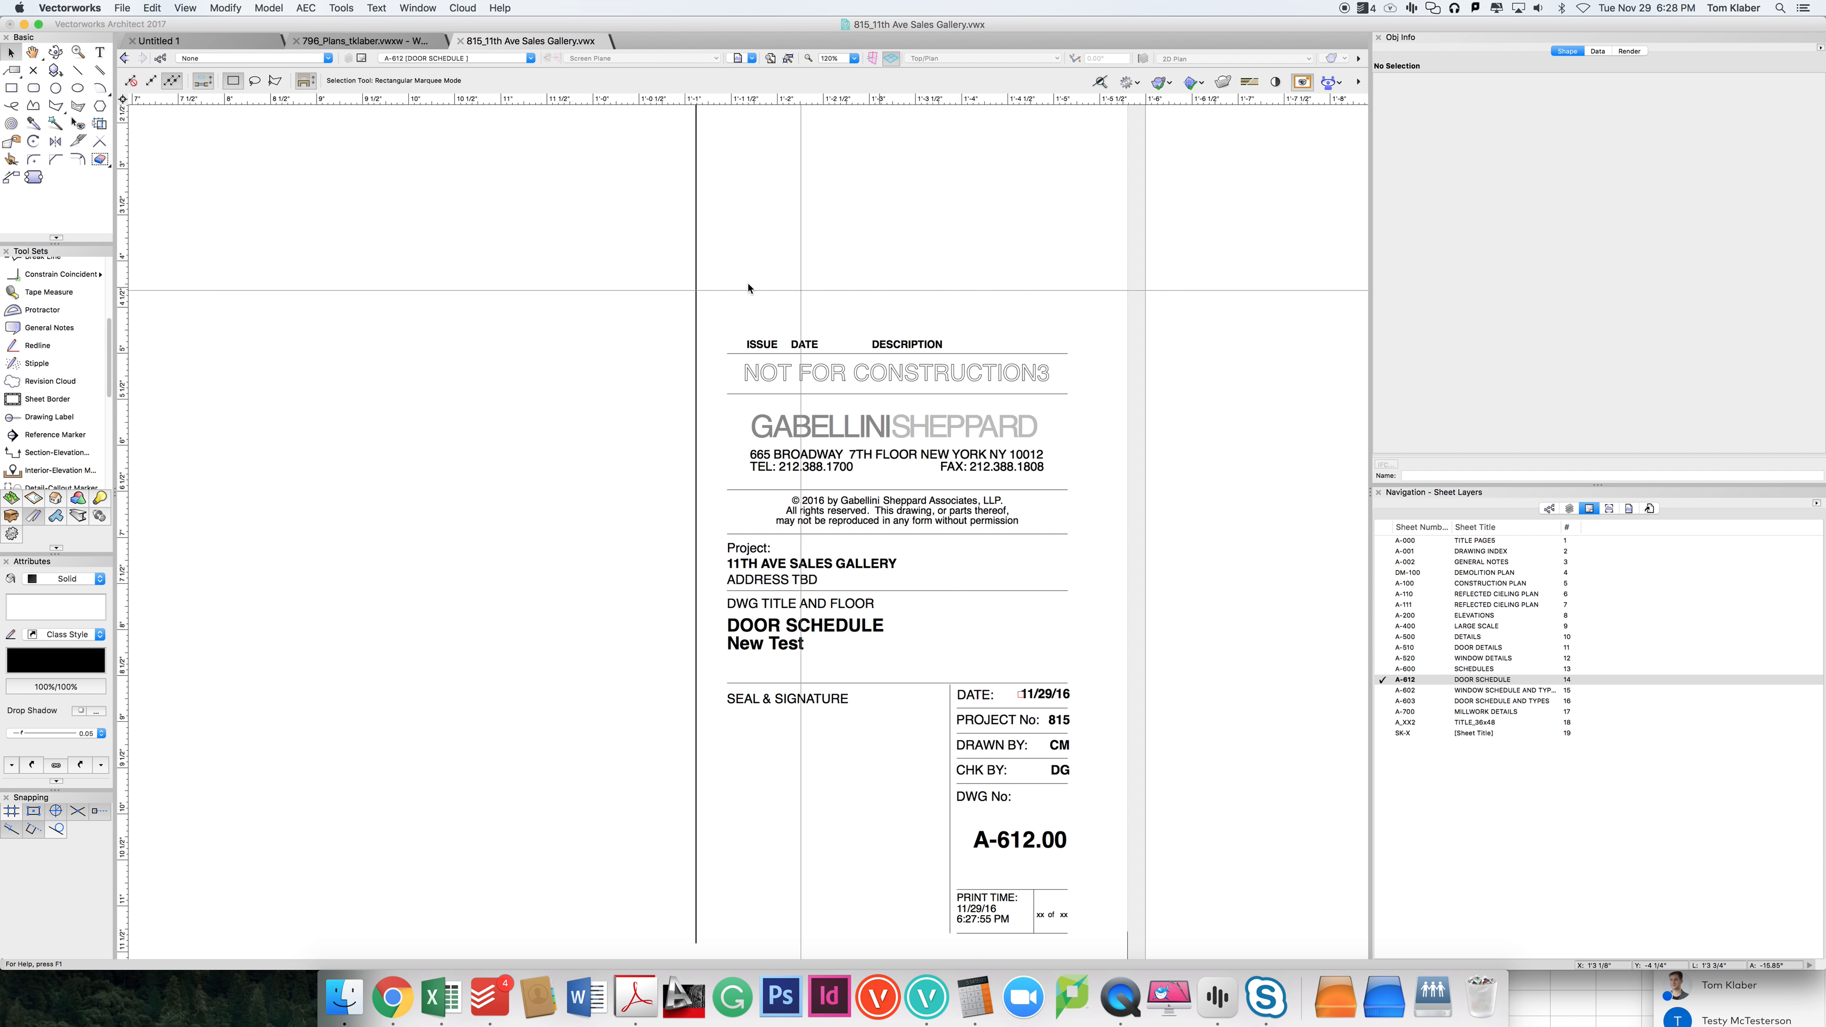
pyautogui.moveTo(615, 298); pyautogui.dragTo(1281, 753)
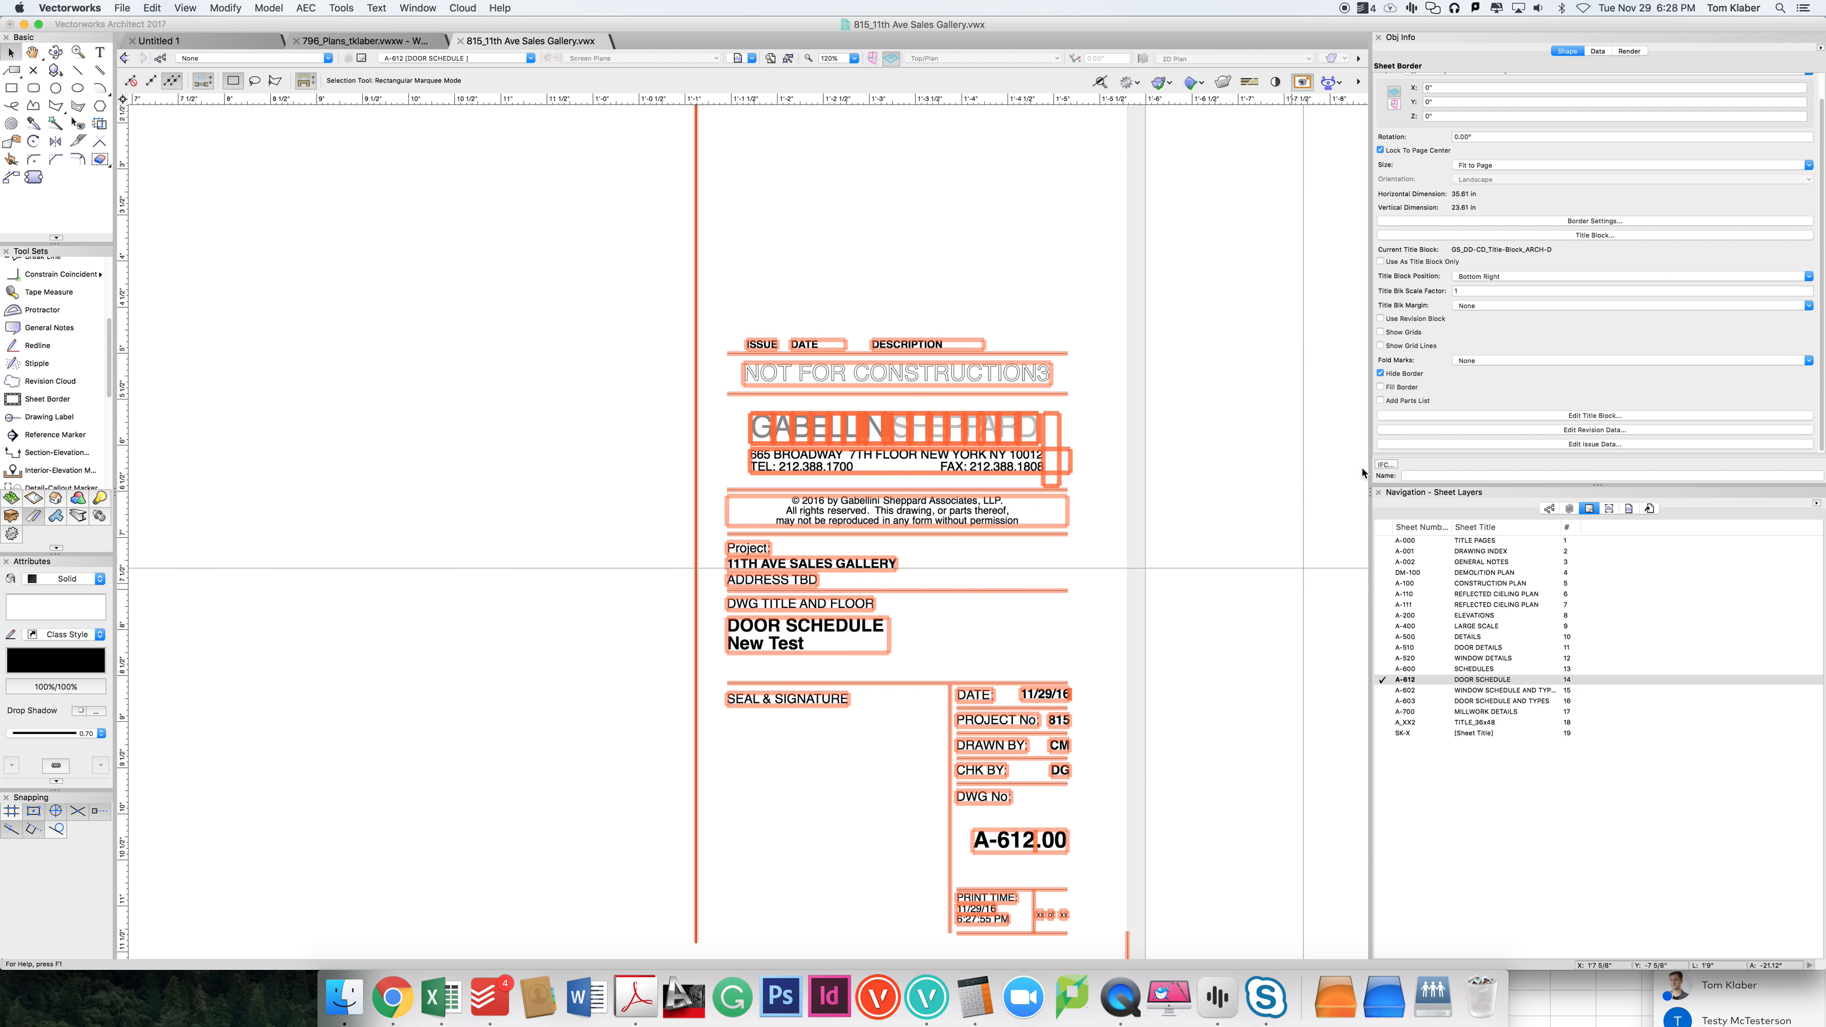
pyautogui.click(1498, 415)
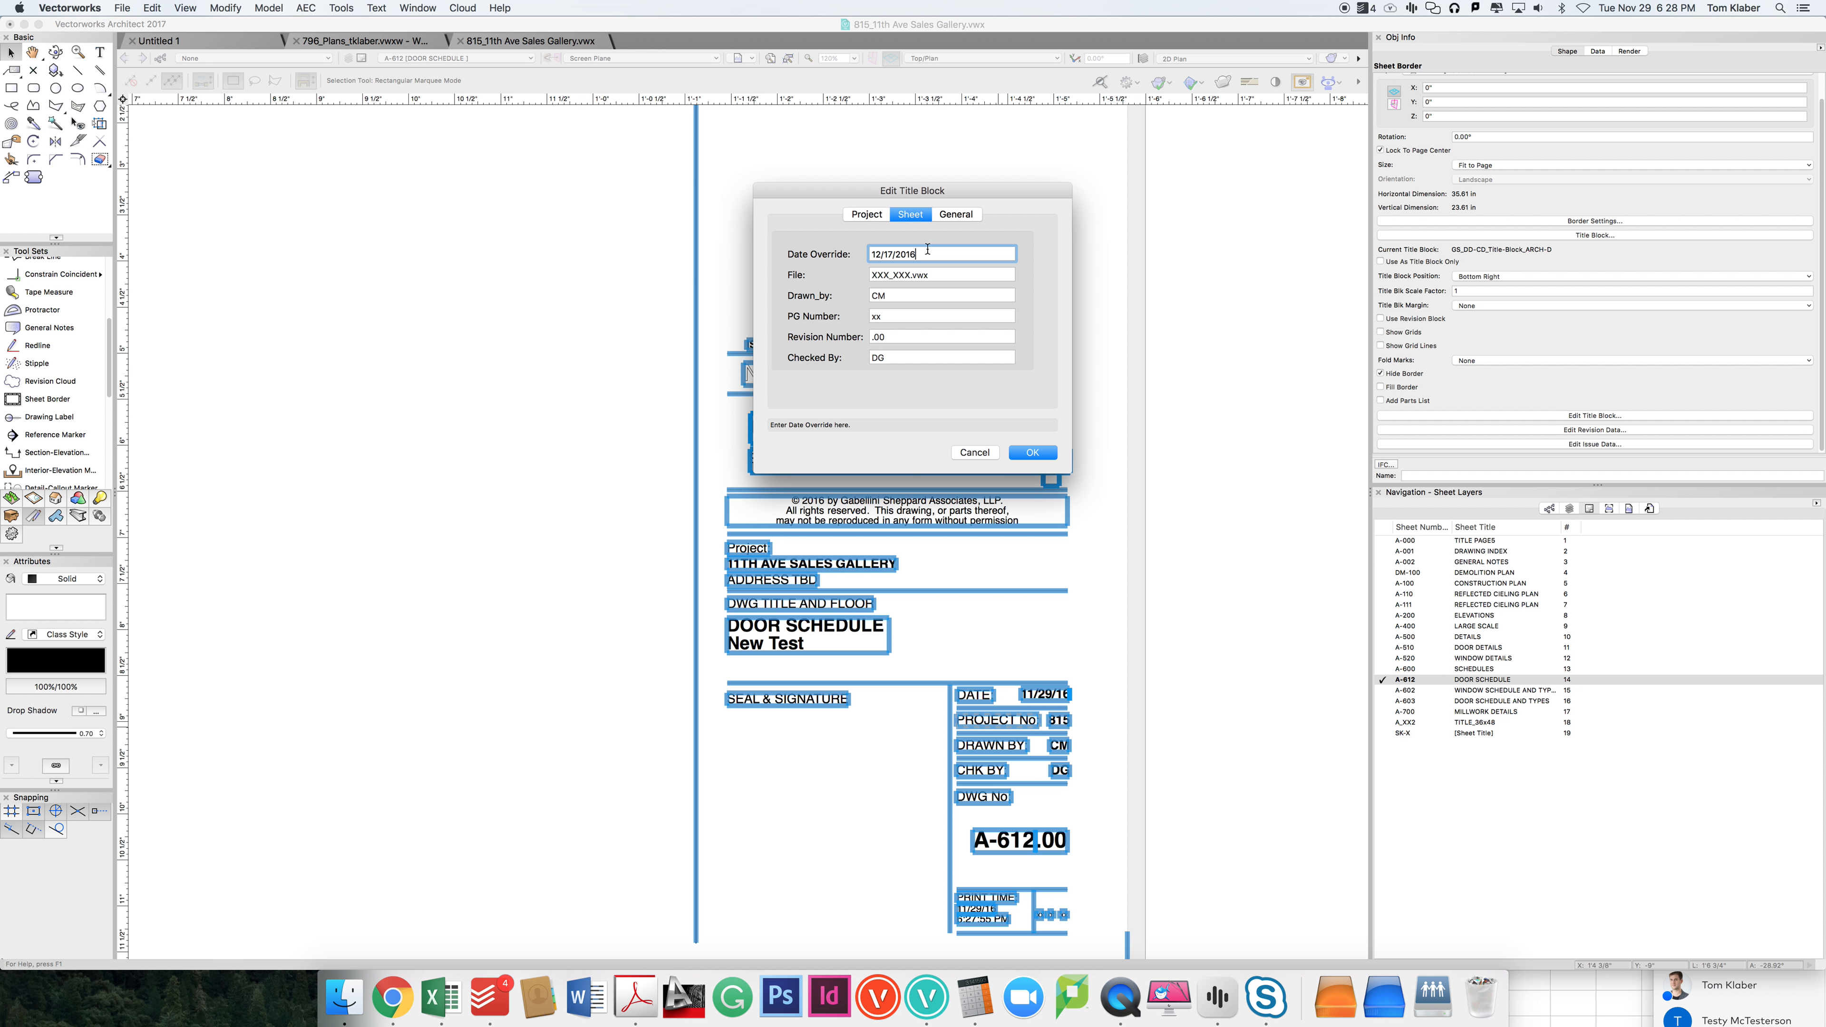
pyautogui.click(1030, 452)
pyautogui.click(1105, 735)
pyautogui.scroll(3, 1096, 712)
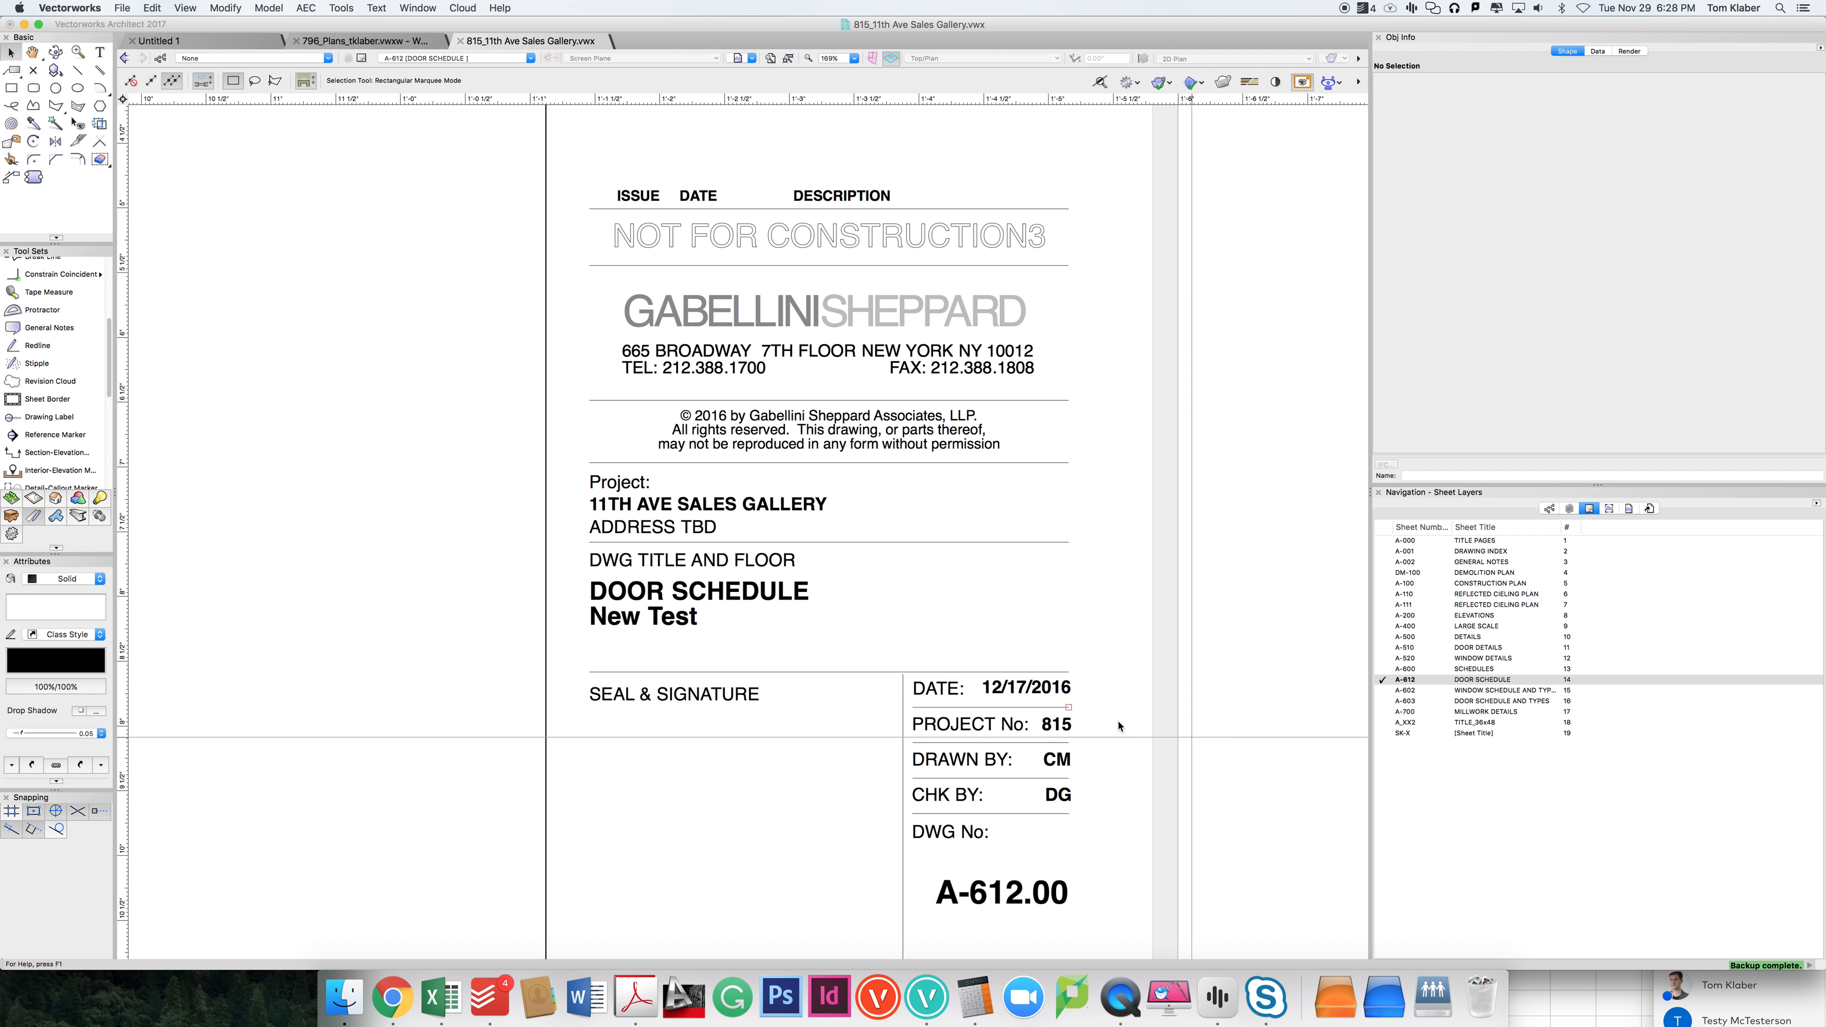
pyautogui.click(1038, 717)
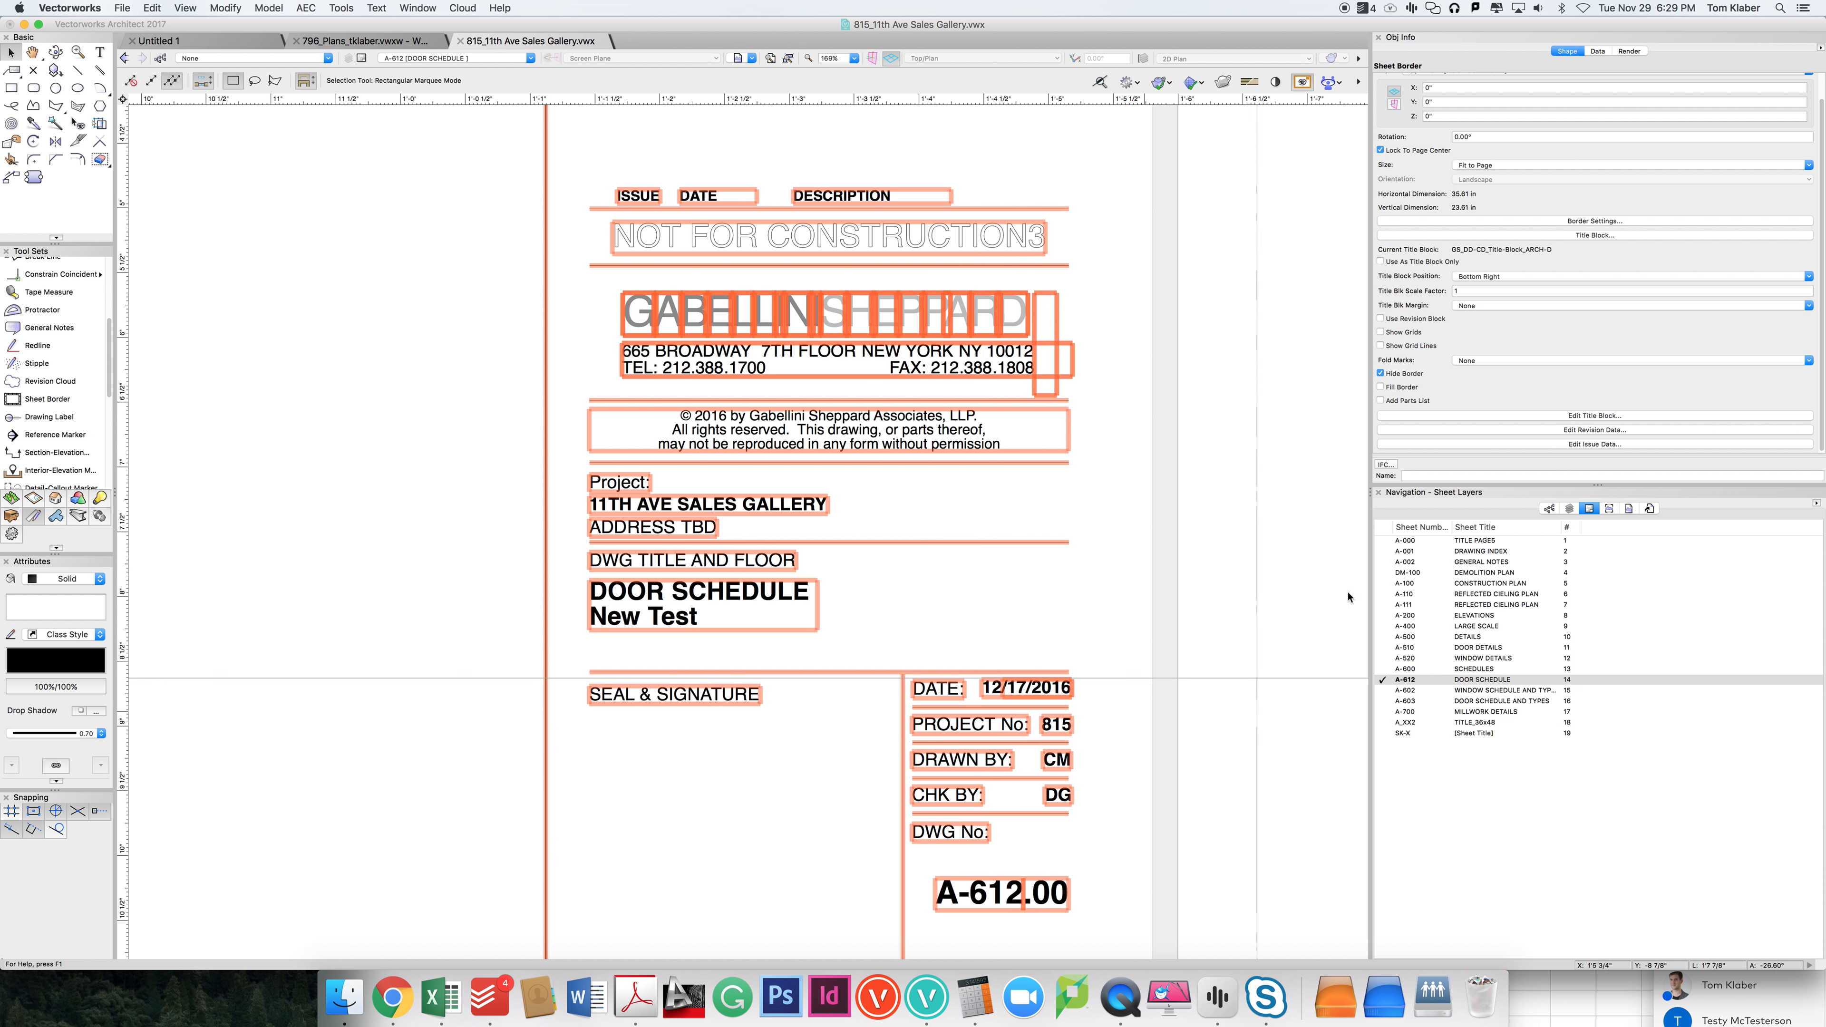
pyautogui.click(1546, 445)
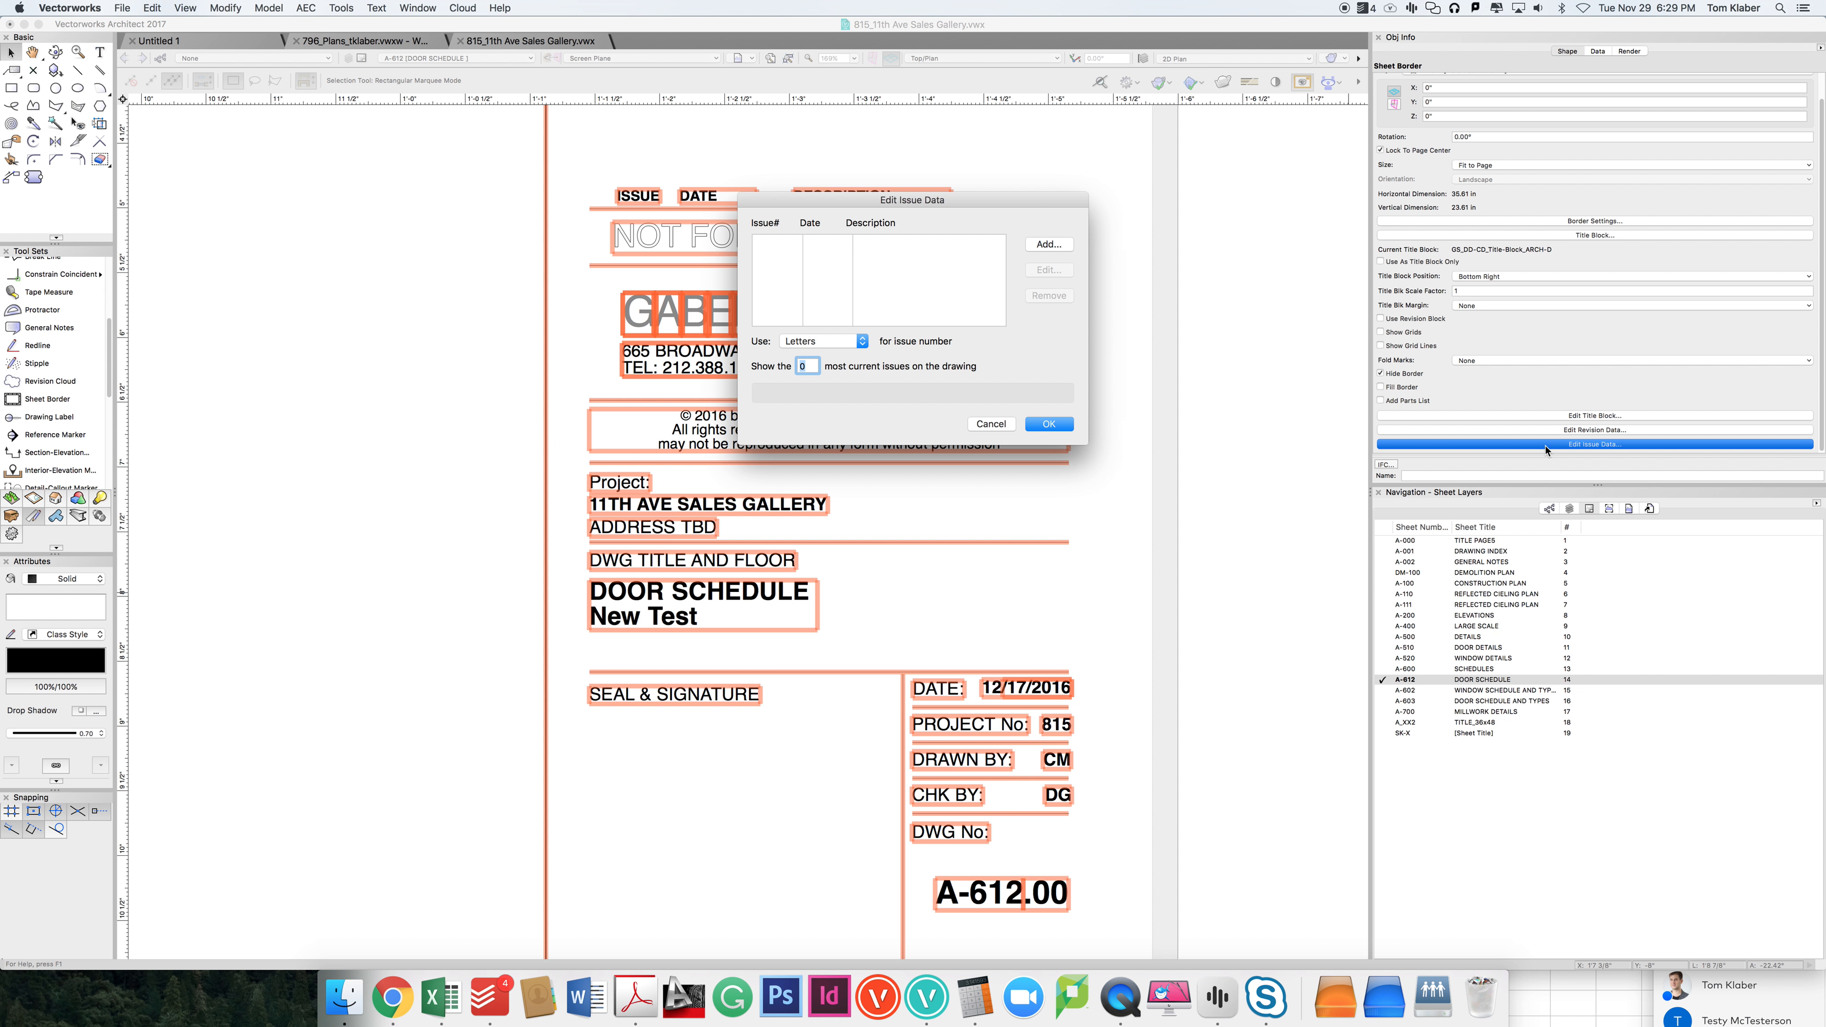
pyautogui.click(990, 424)
# Step: Clear the date override in the title block's sheet data and apply the change
pyautogui.doubleClick(982, 736)
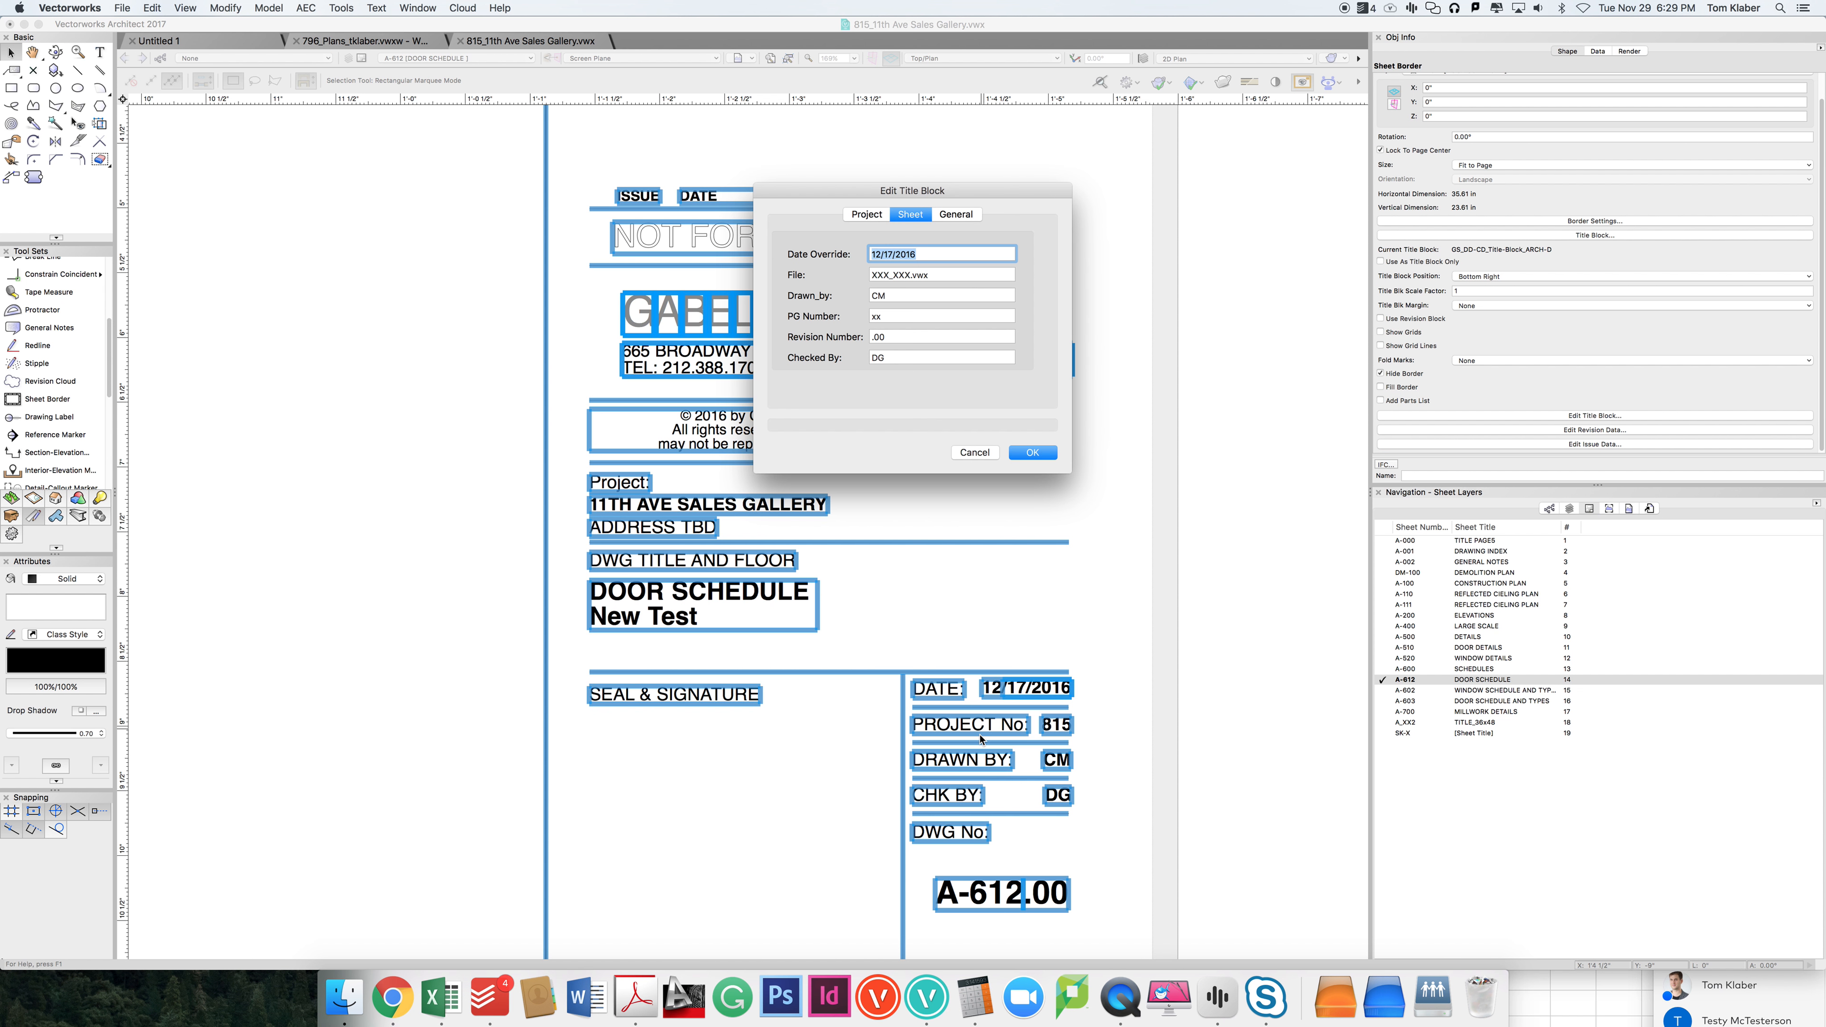
pyautogui.press('BackSpace')
pyautogui.click(1031, 448)
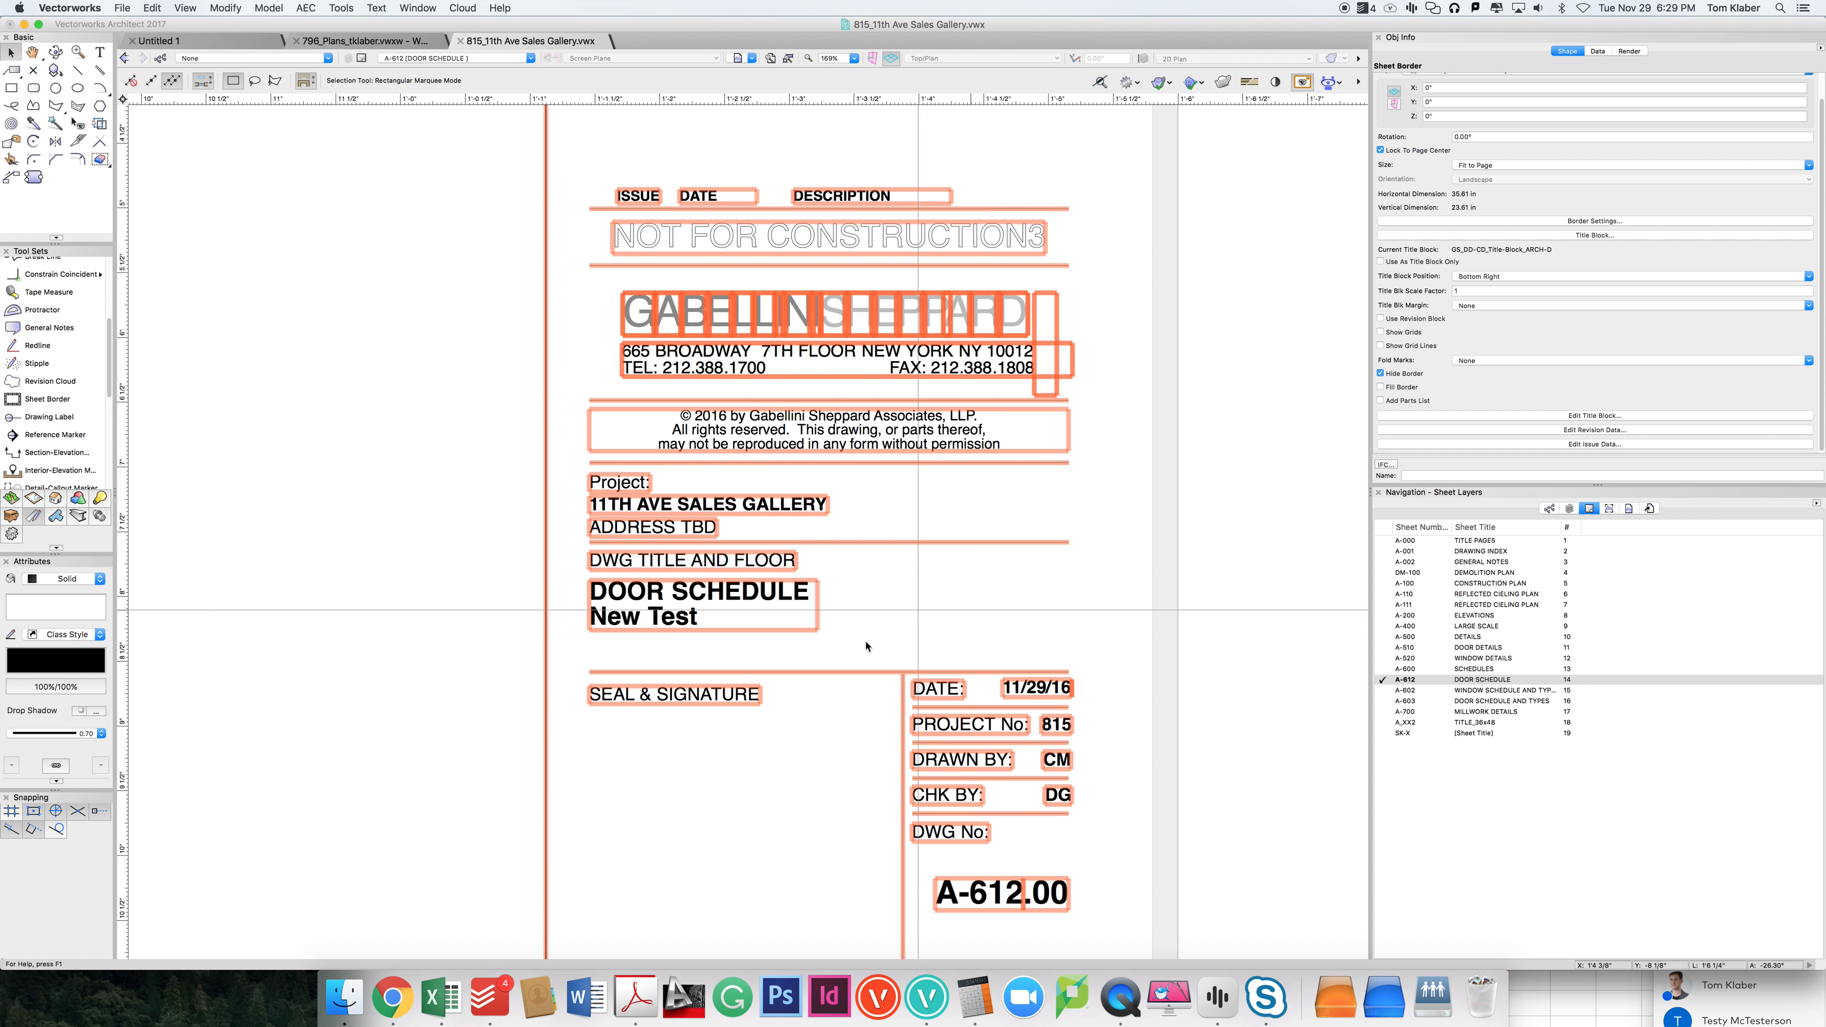
pyautogui.click(1169, 610)
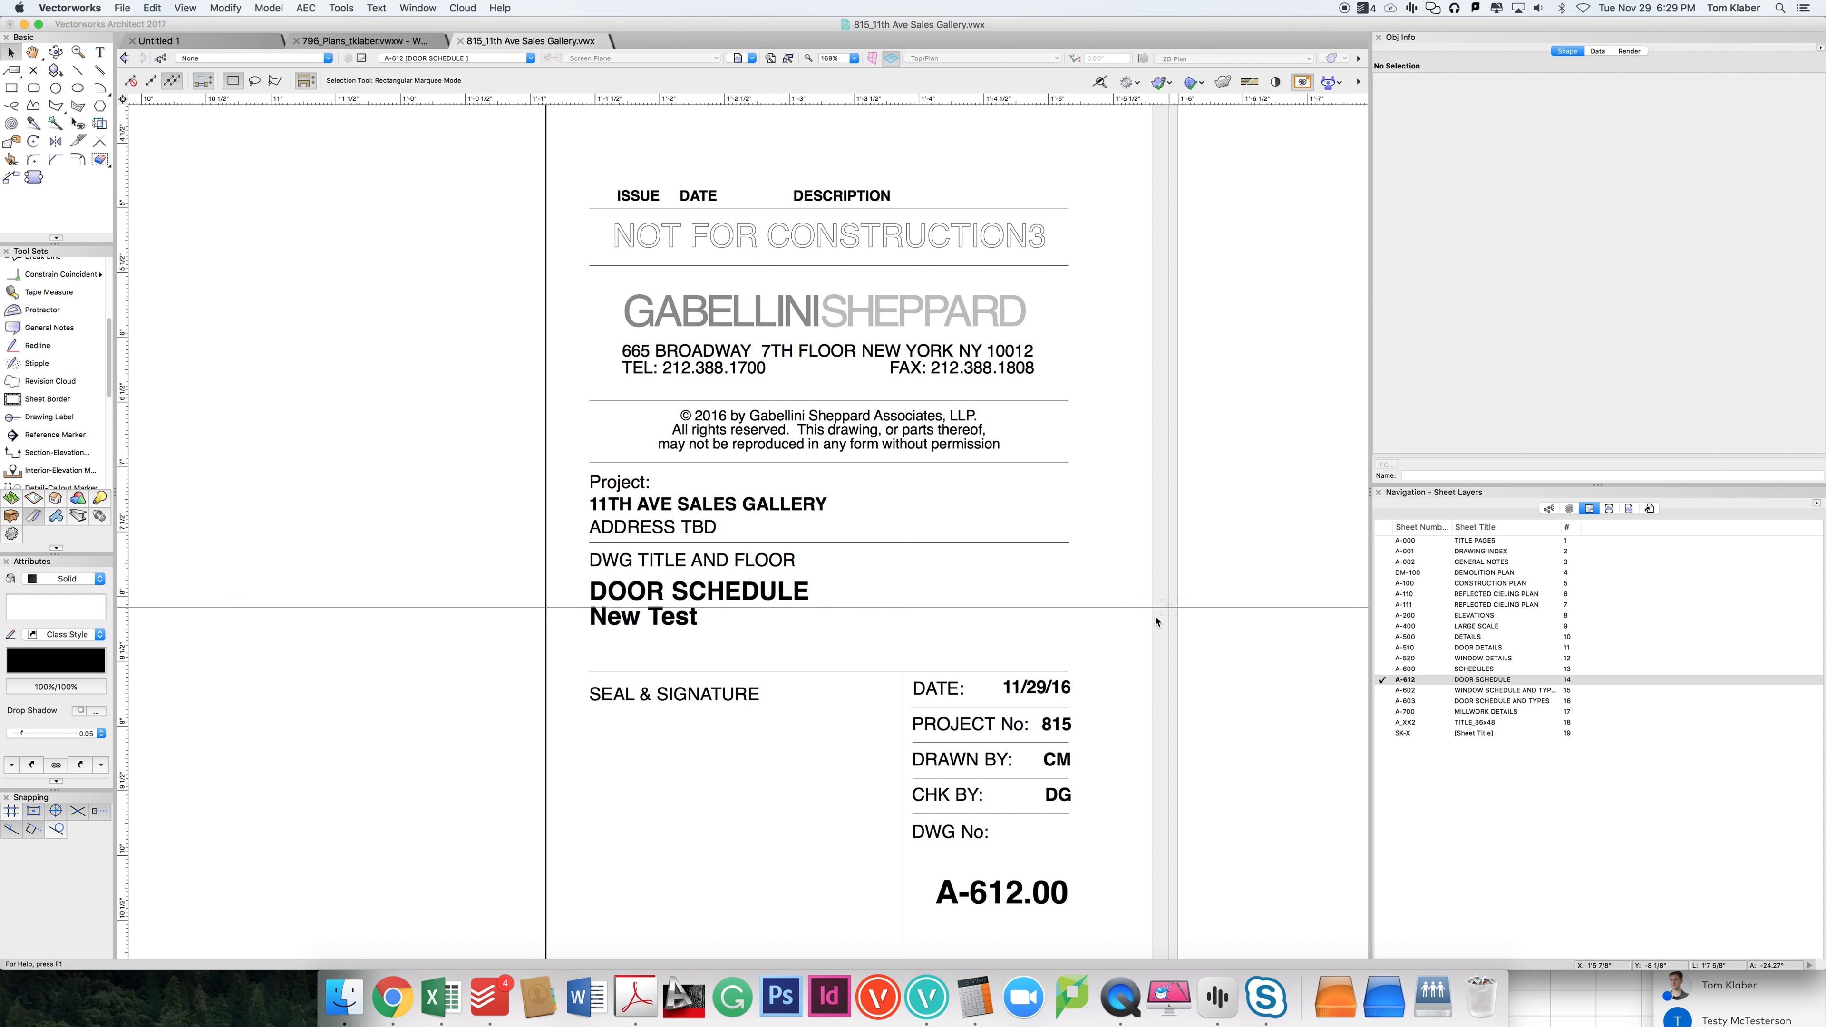
# Step: Open the issue data of the A-612 sheet's title block for editing
pyautogui.scroll(-5, 1098, 777)
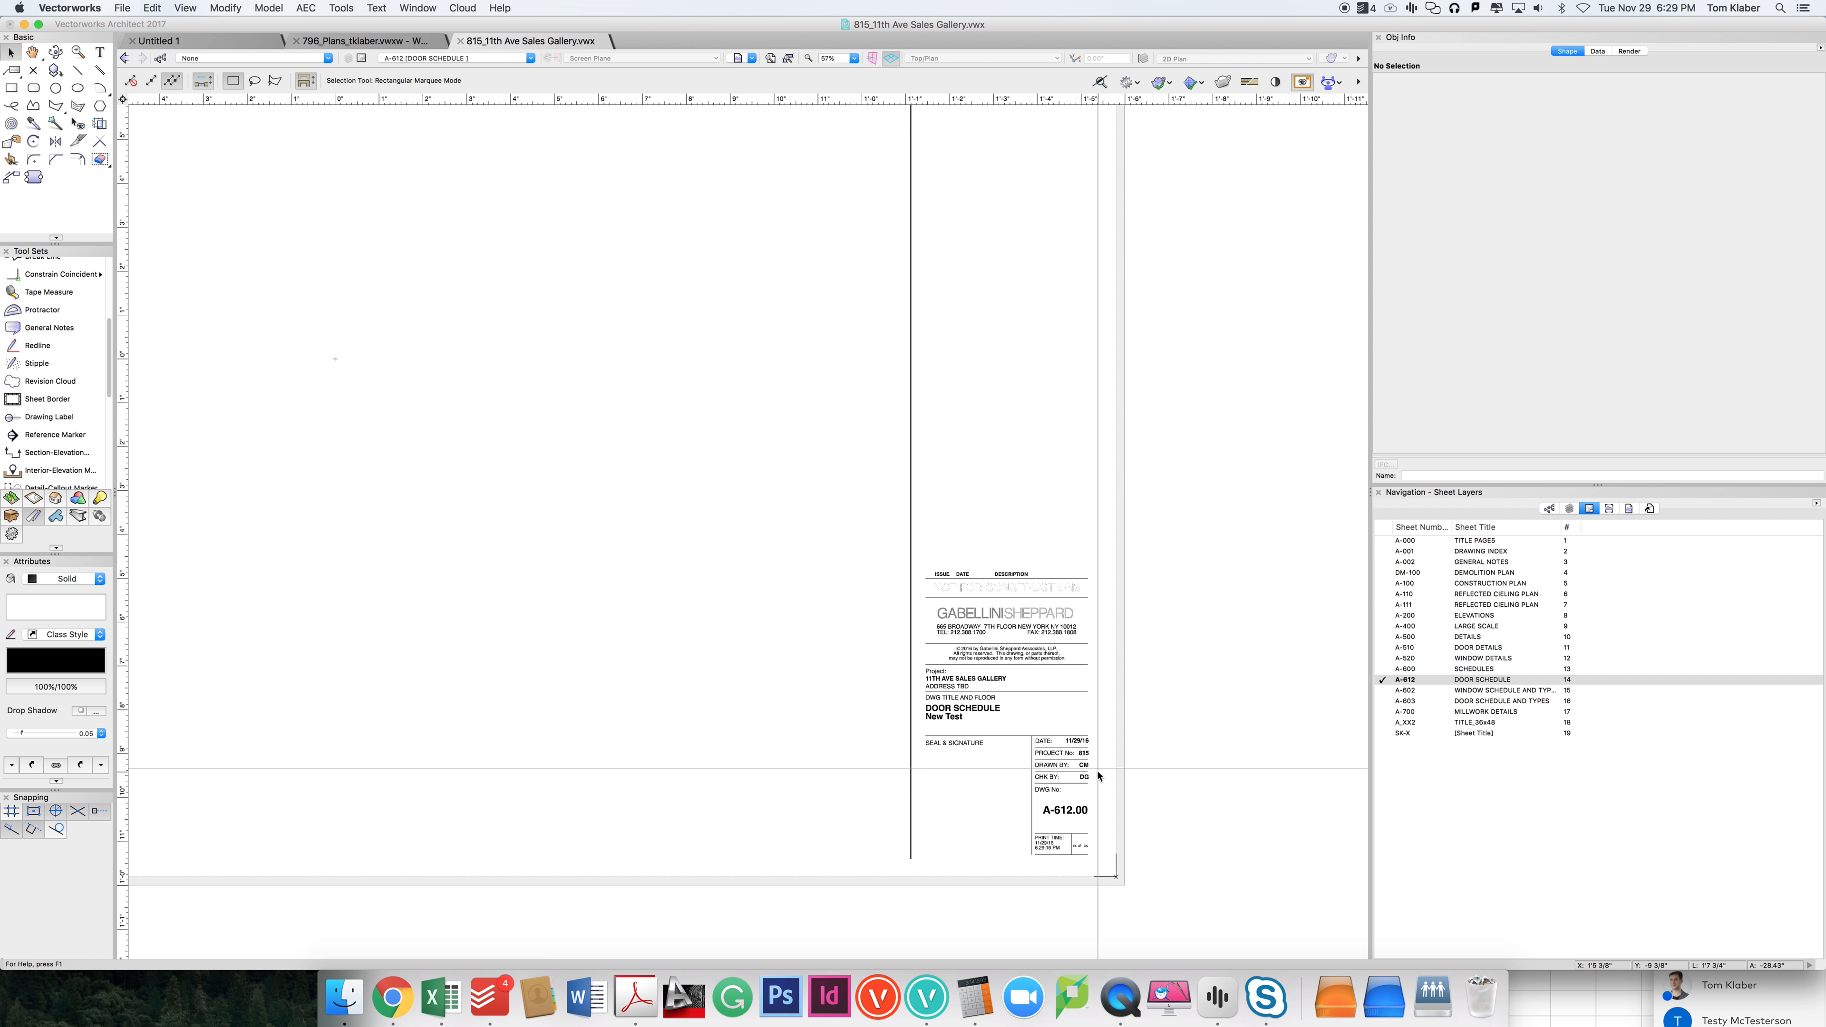
pyautogui.moveTo(1112, 440); pyautogui.dragTo(1033, 435, button='middle')
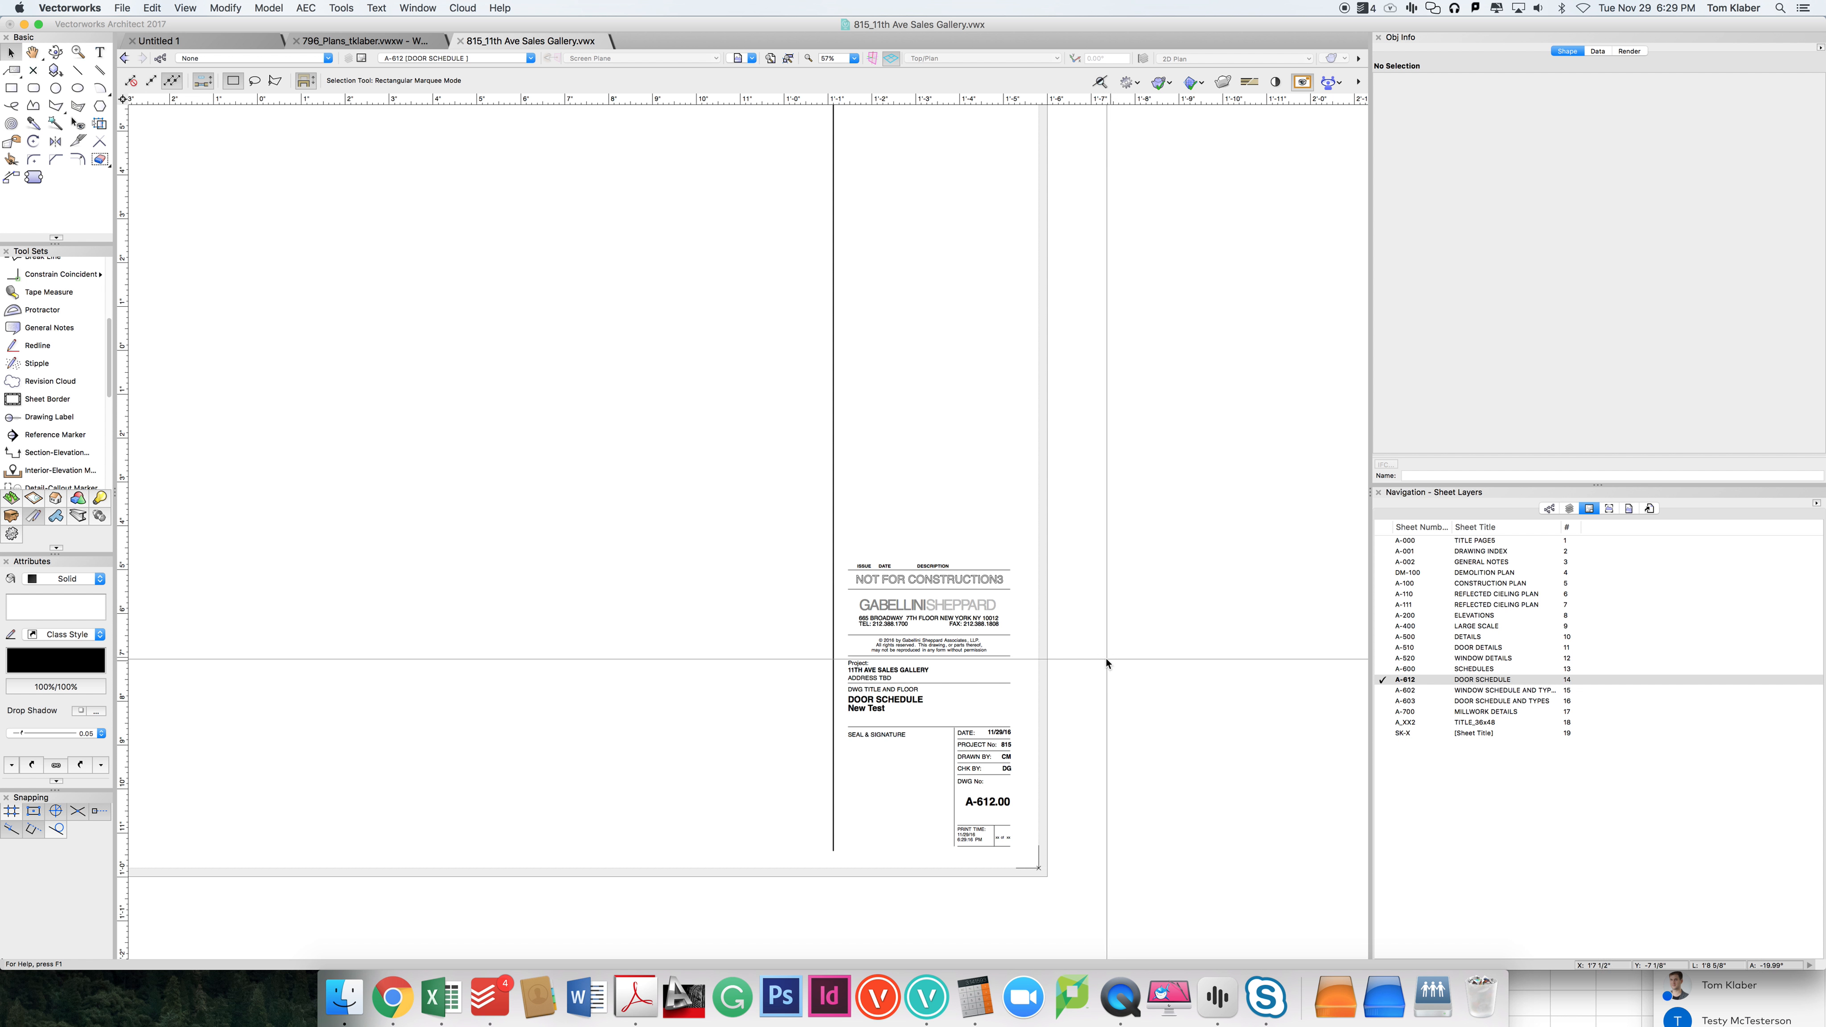
pyautogui.click(1011, 607)
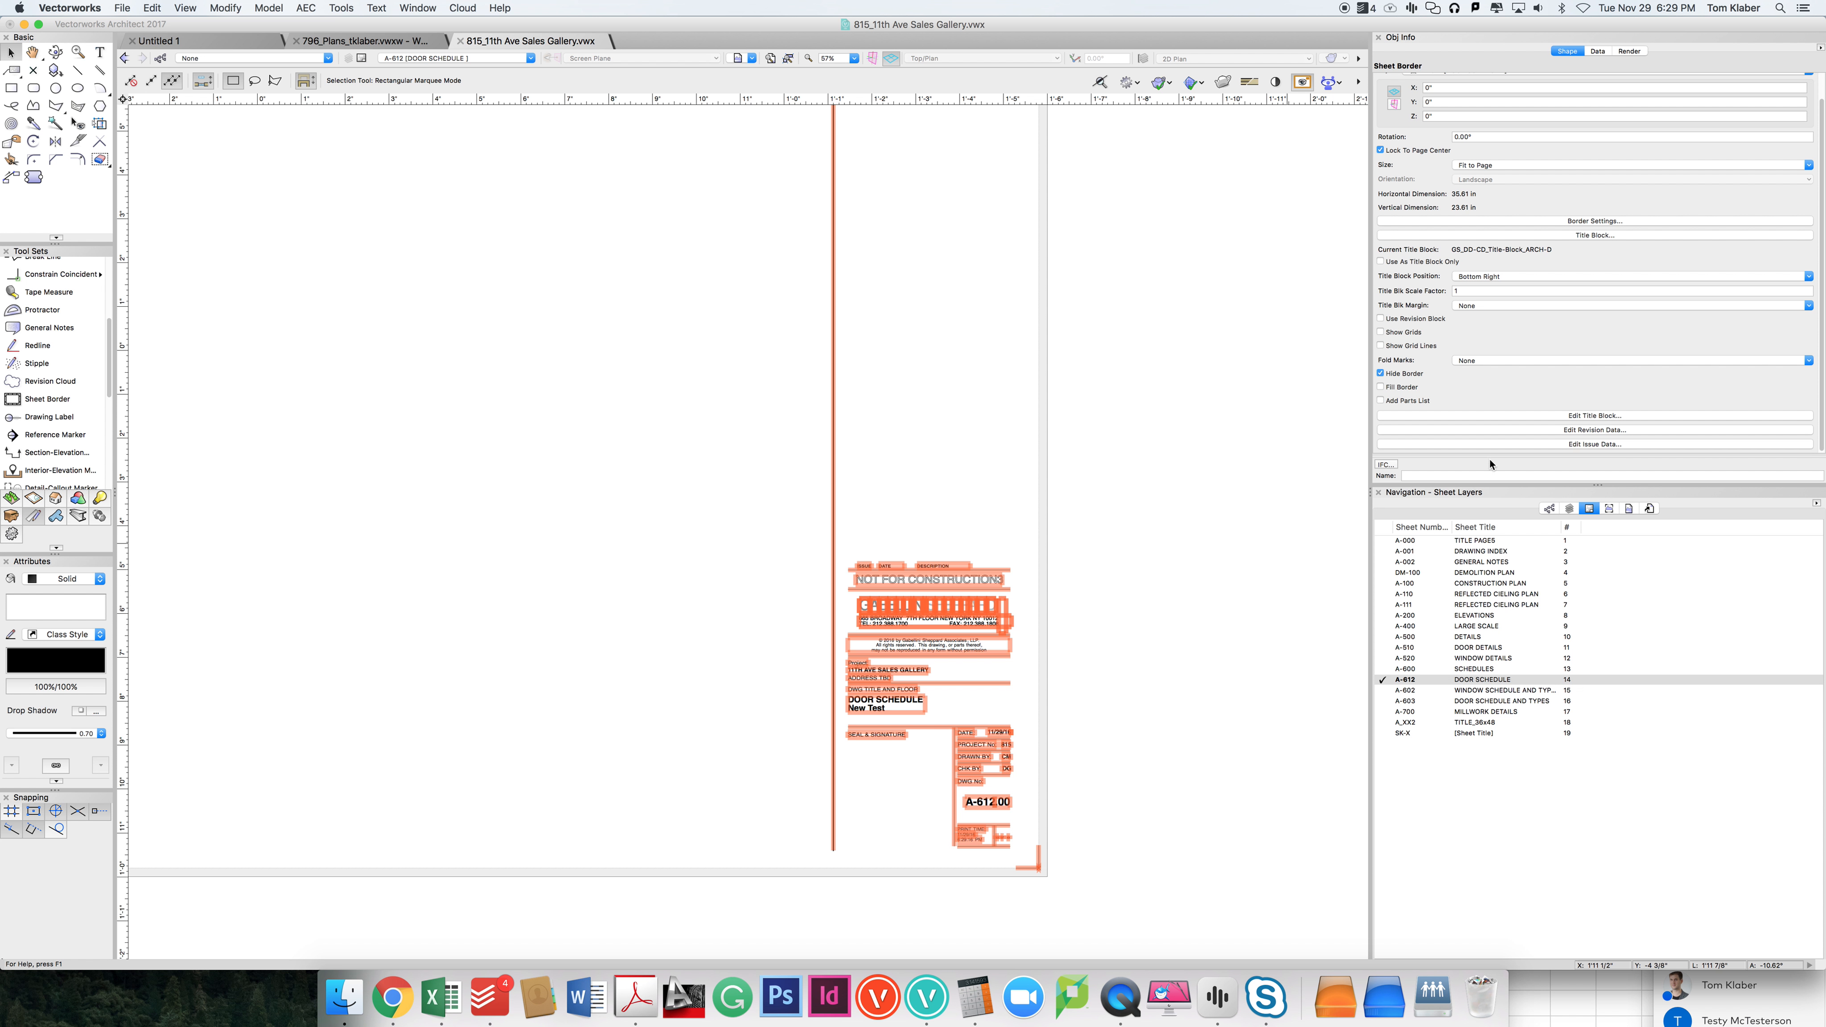
pyautogui.click(1589, 444)
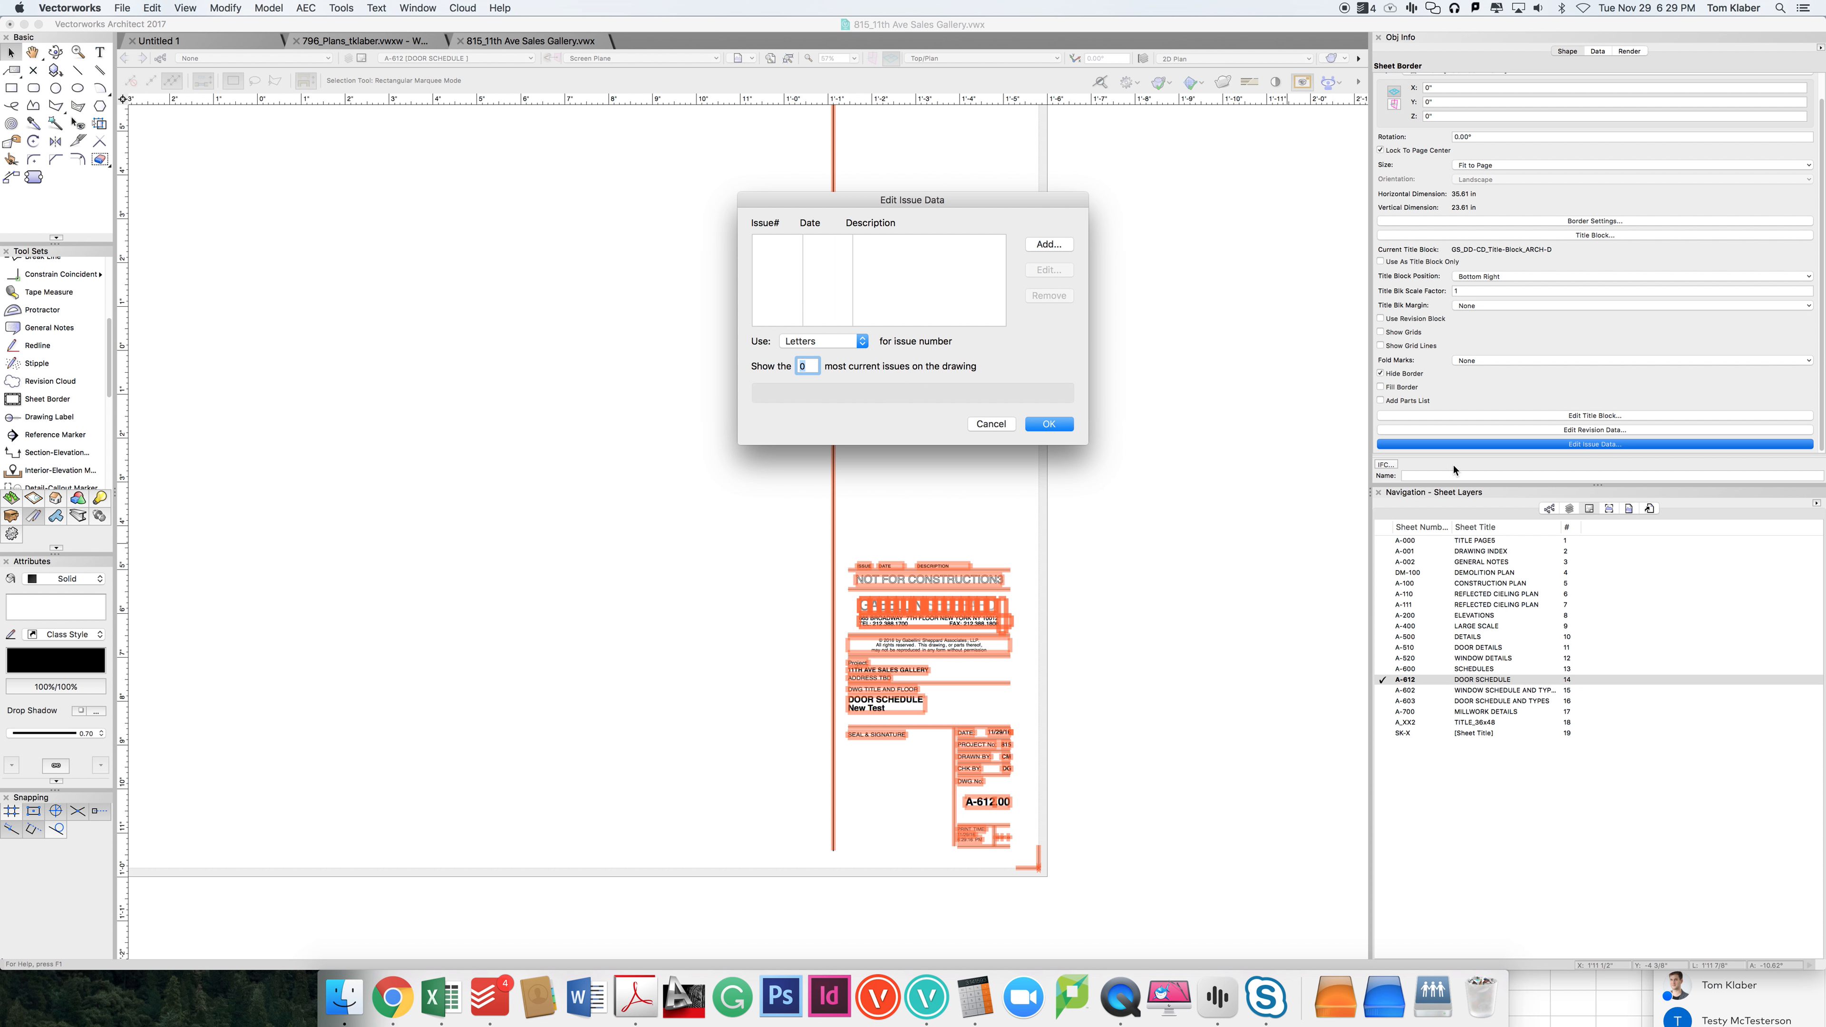
pyautogui.click(1056, 244)
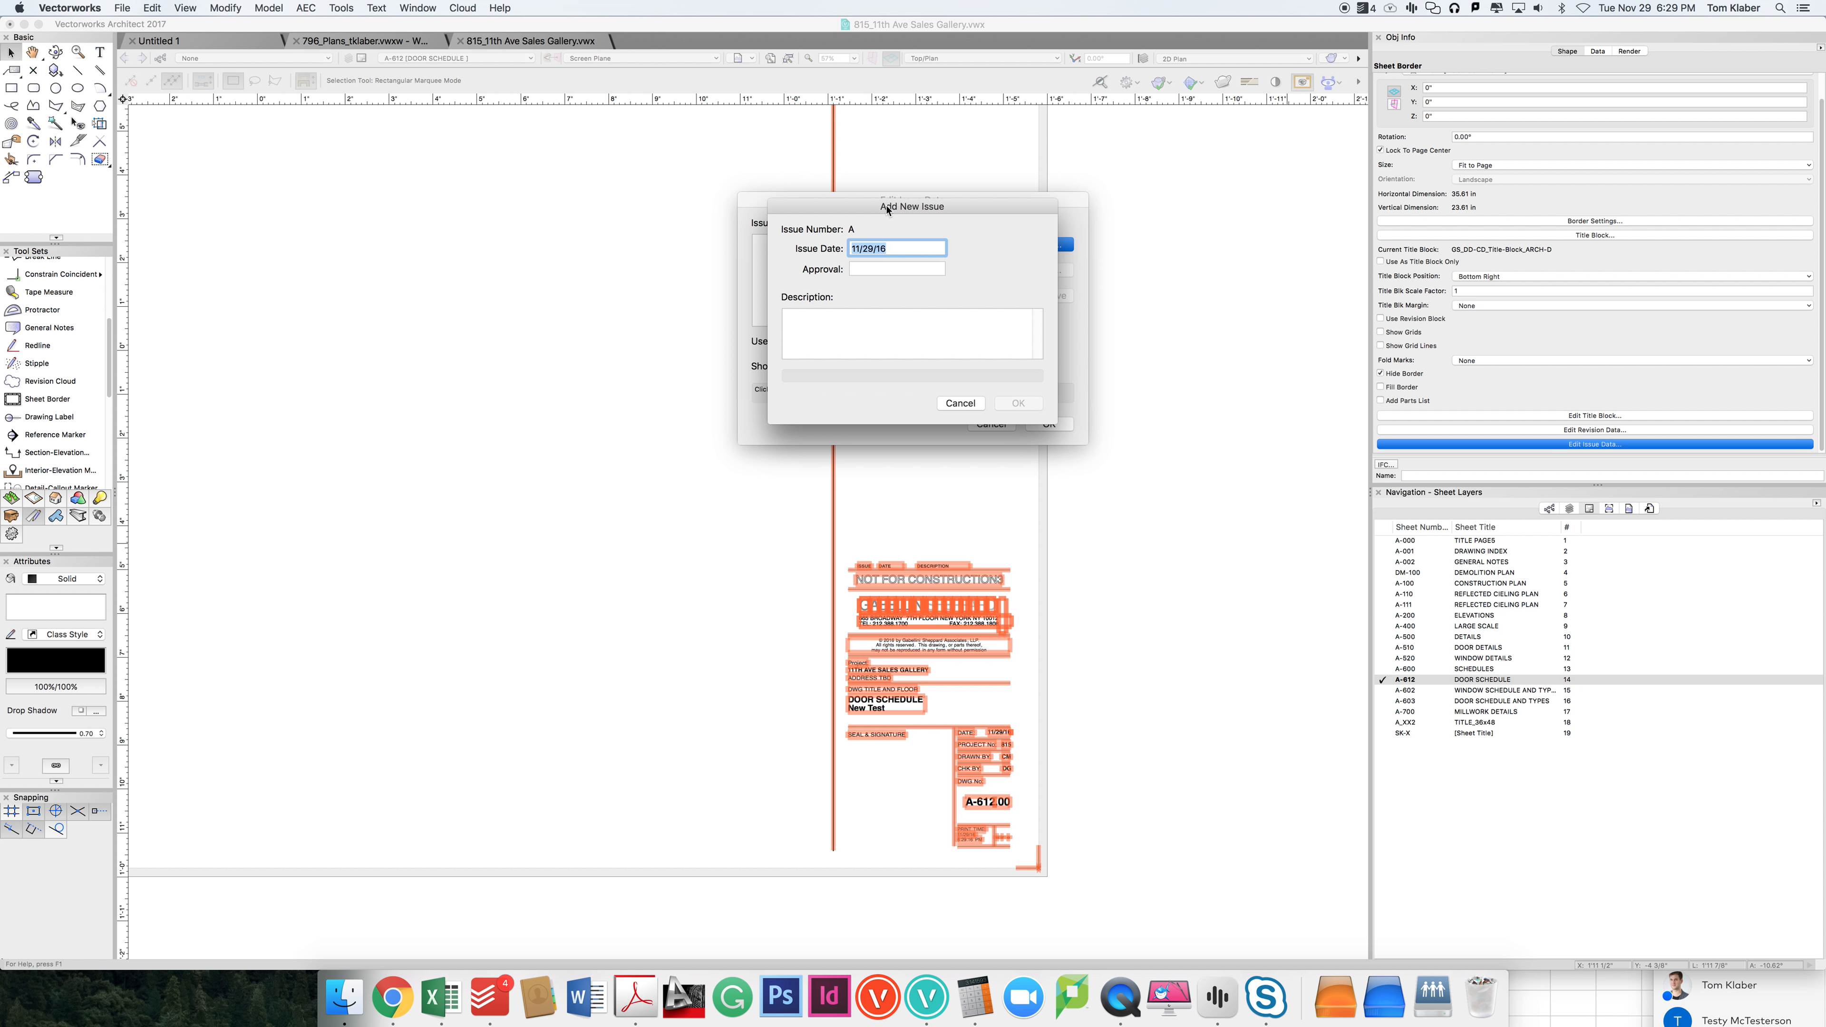
pyautogui.click(896, 325)
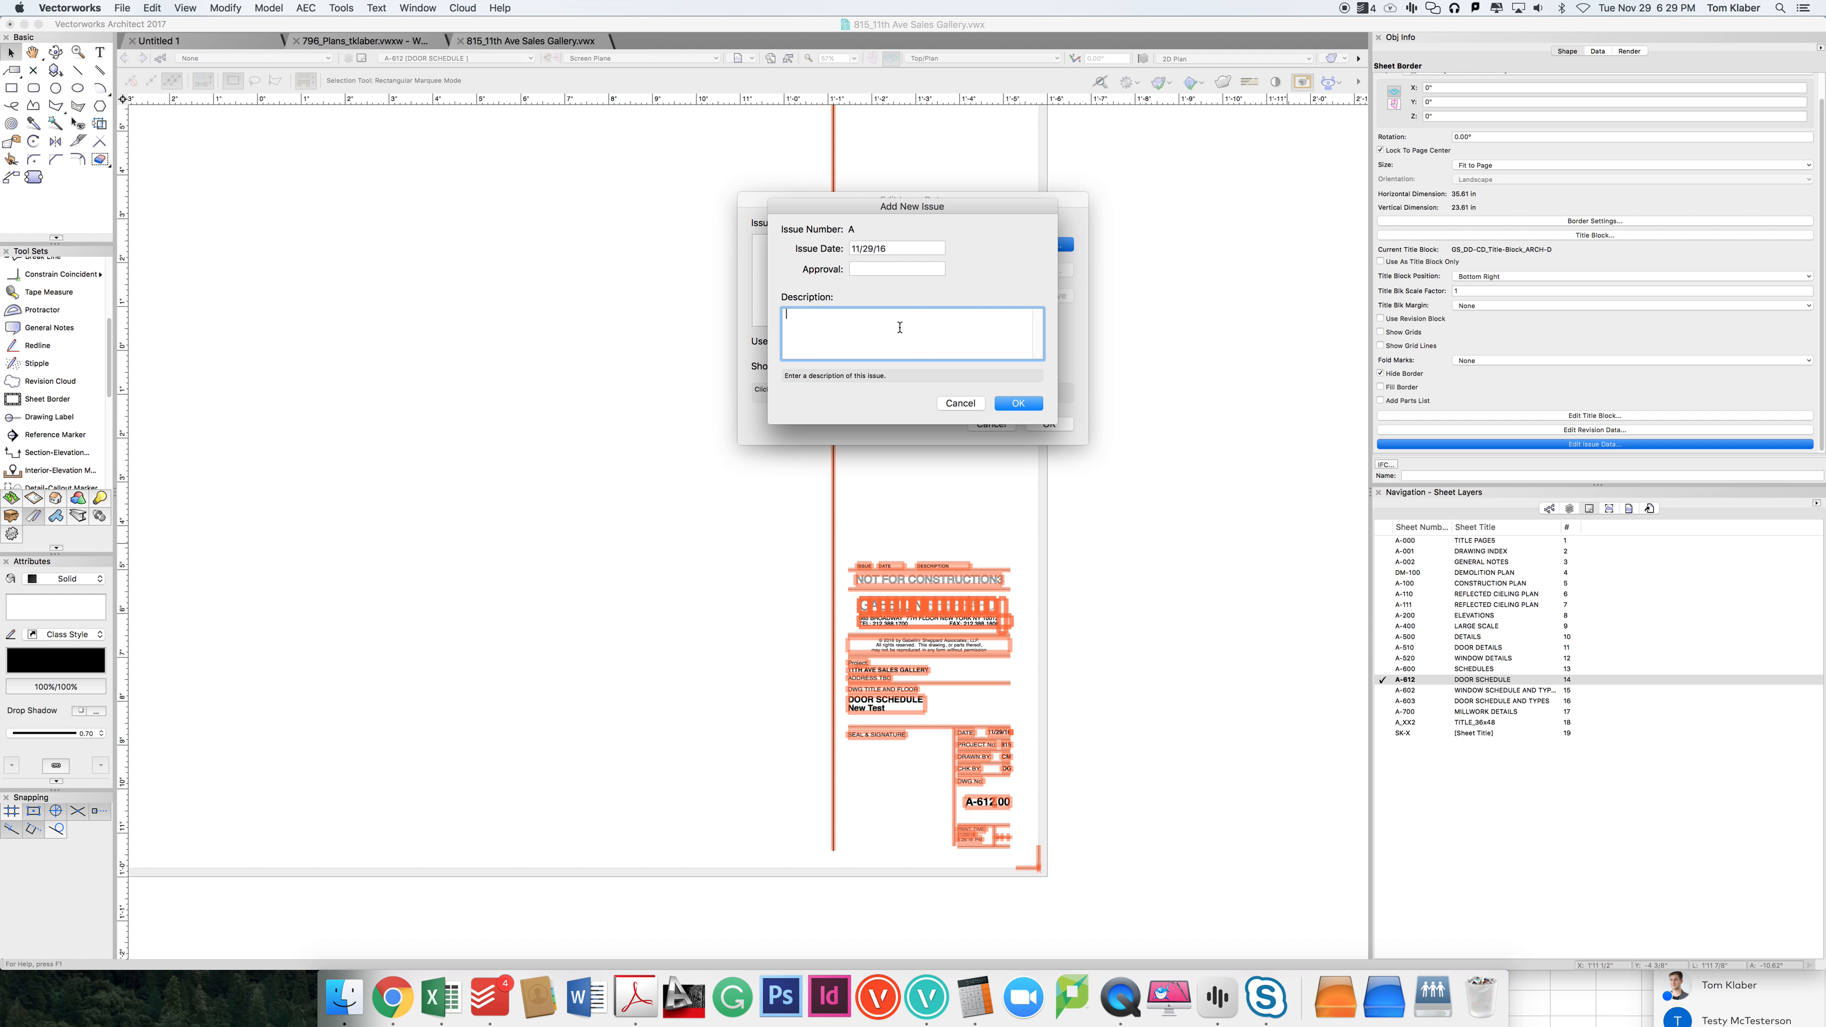
pyautogui.click(959, 403)
# Step: Switch the issue numbering to Numbers and add an issue described as "50% DD - NOT FOR CONSTRUCTION"
pyautogui.click(823, 341)
pyautogui.click(819, 328)
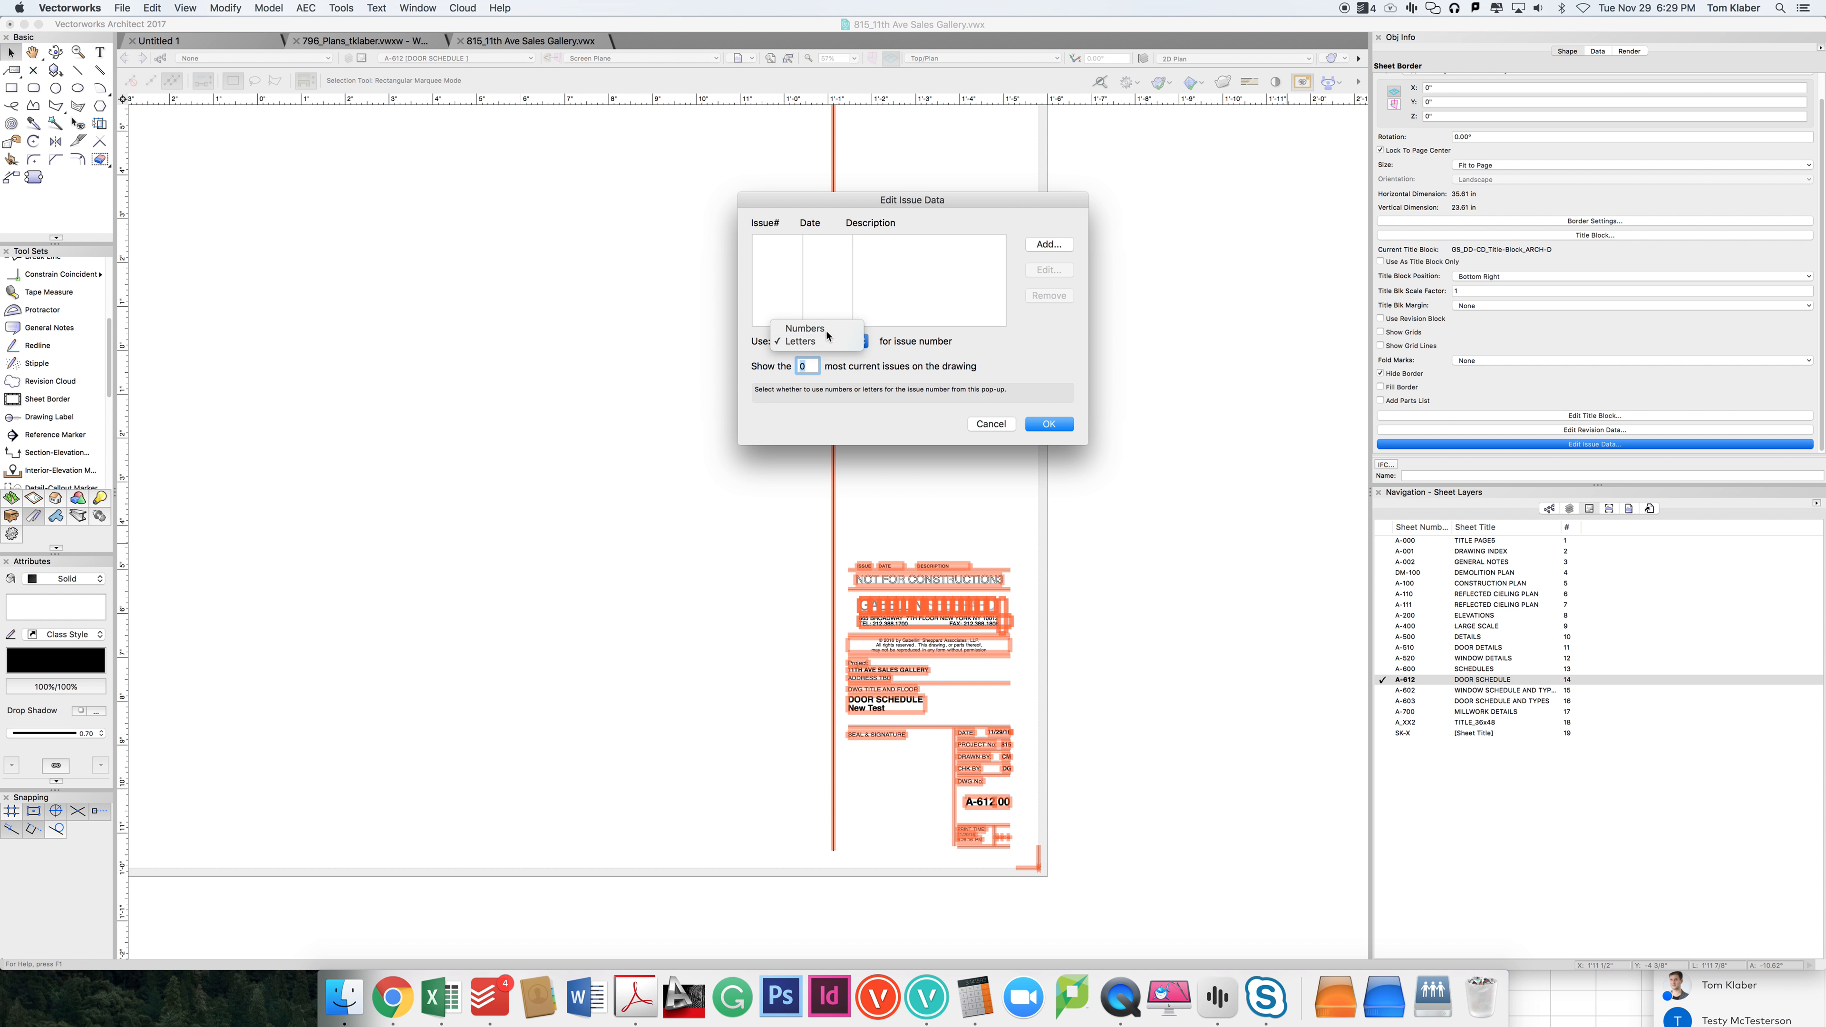
pyautogui.click(1048, 244)
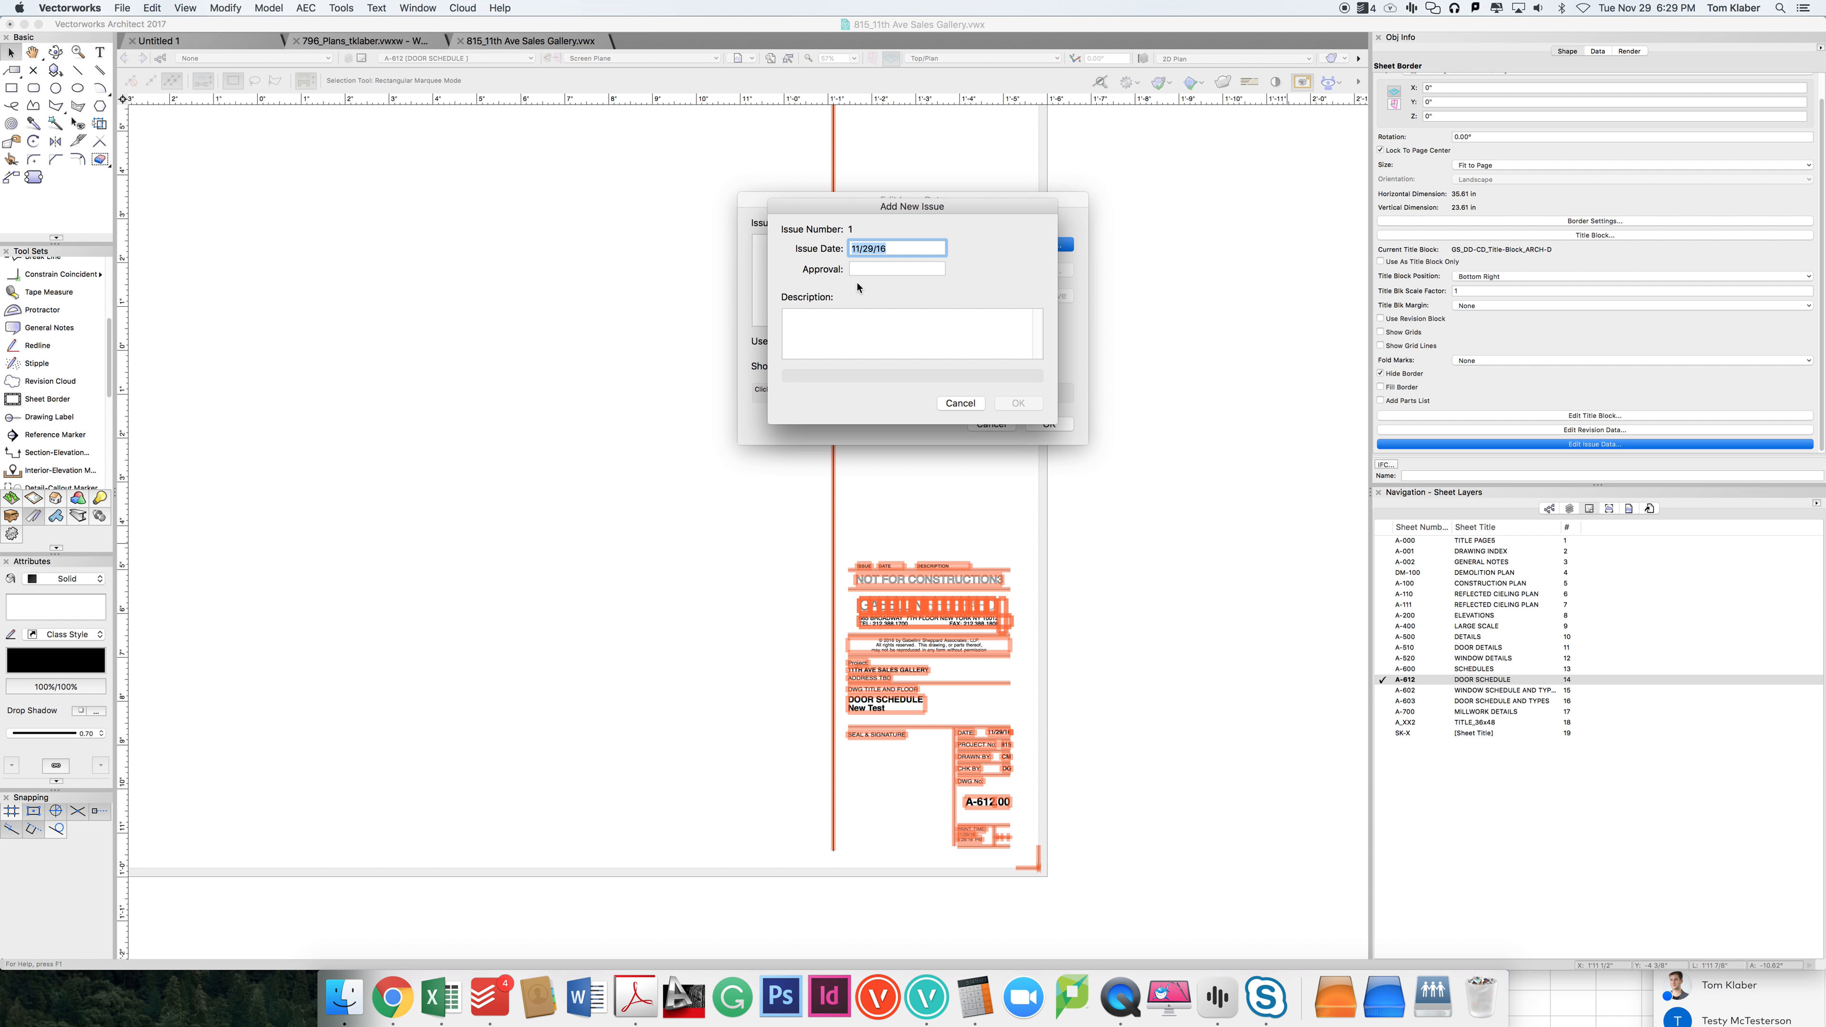
pyautogui.click(841, 328)
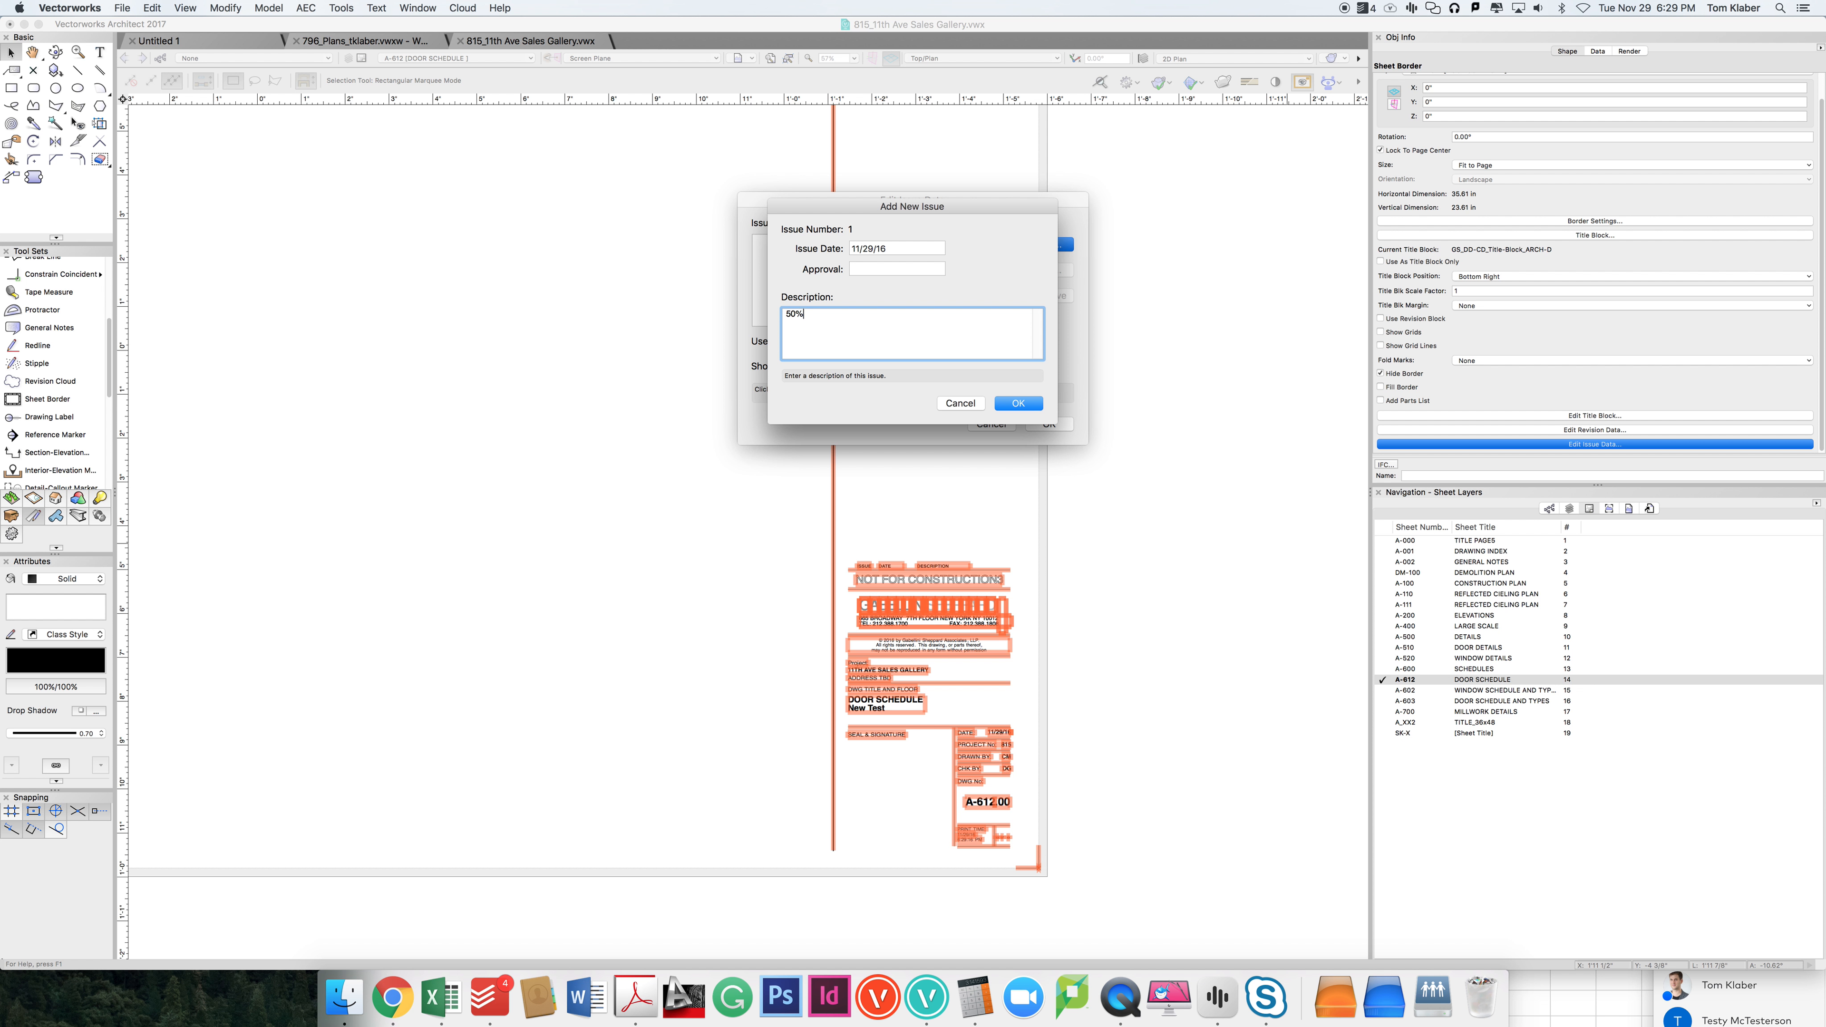
pyautogui.write('50% DD - NOT FOR CONSTRUCTION')
pyautogui.click(1035, 404)
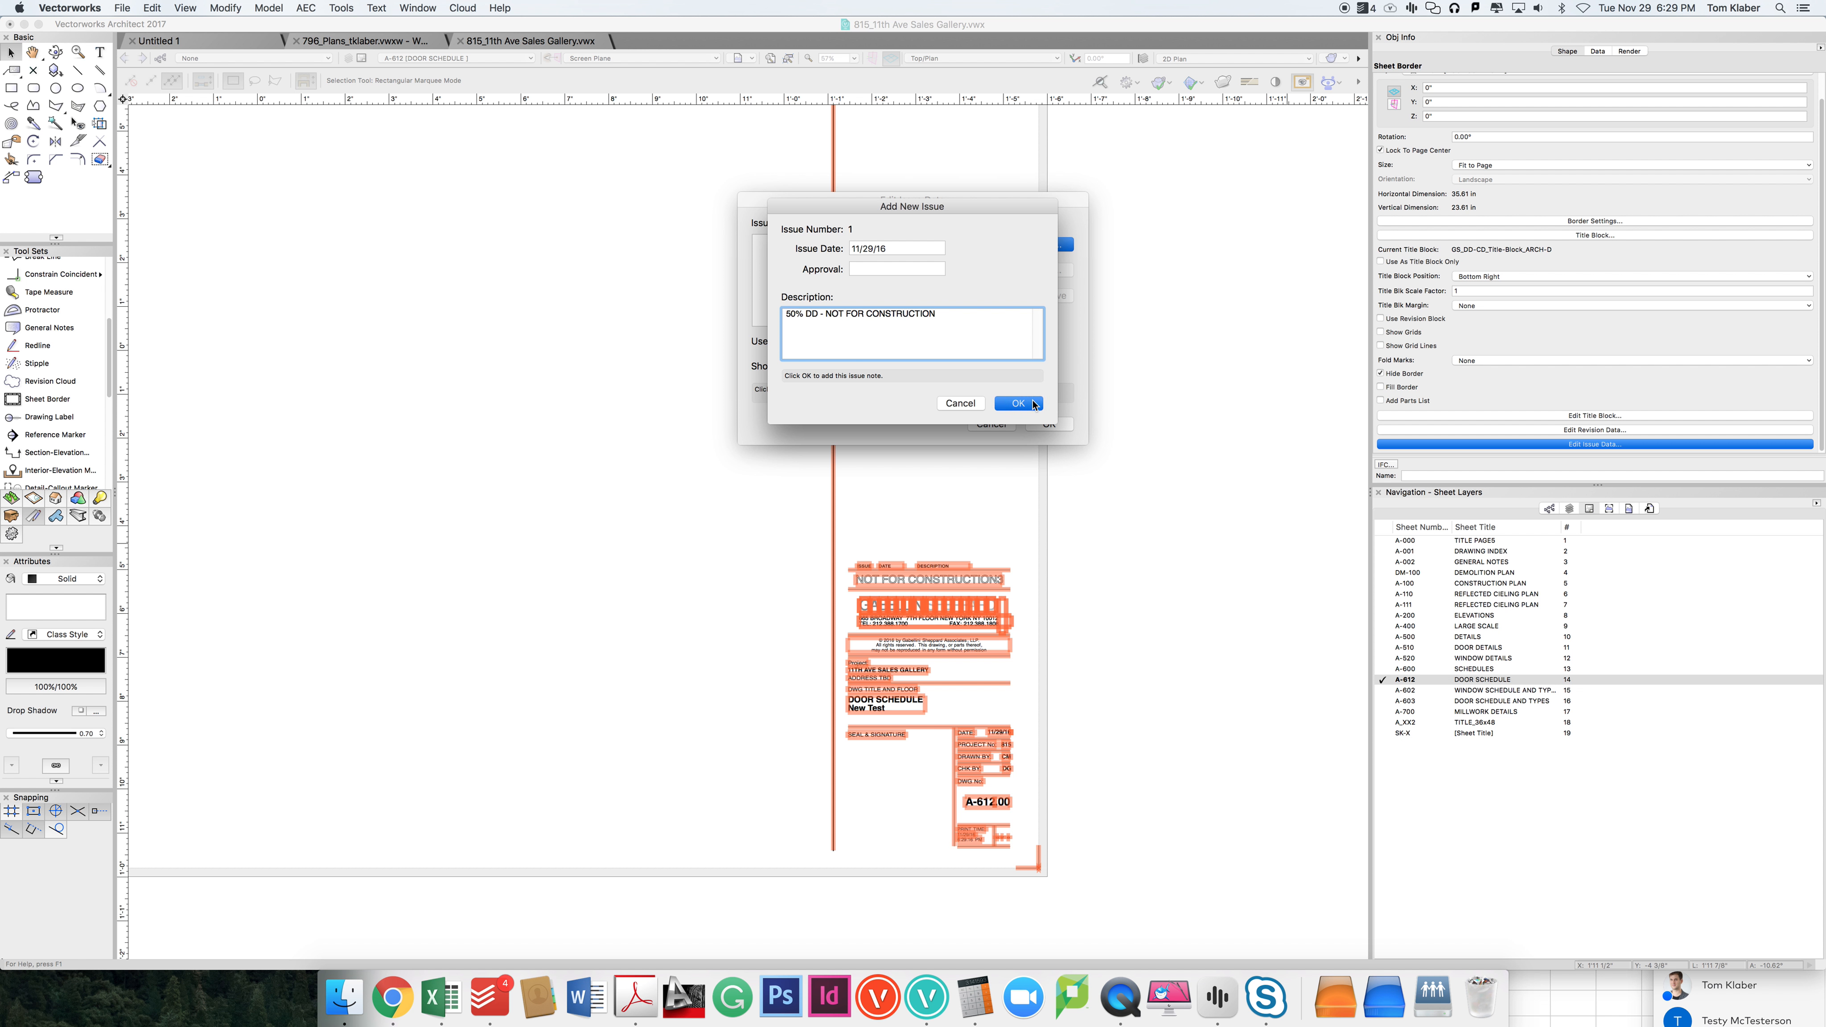
pyautogui.click(1049, 424)
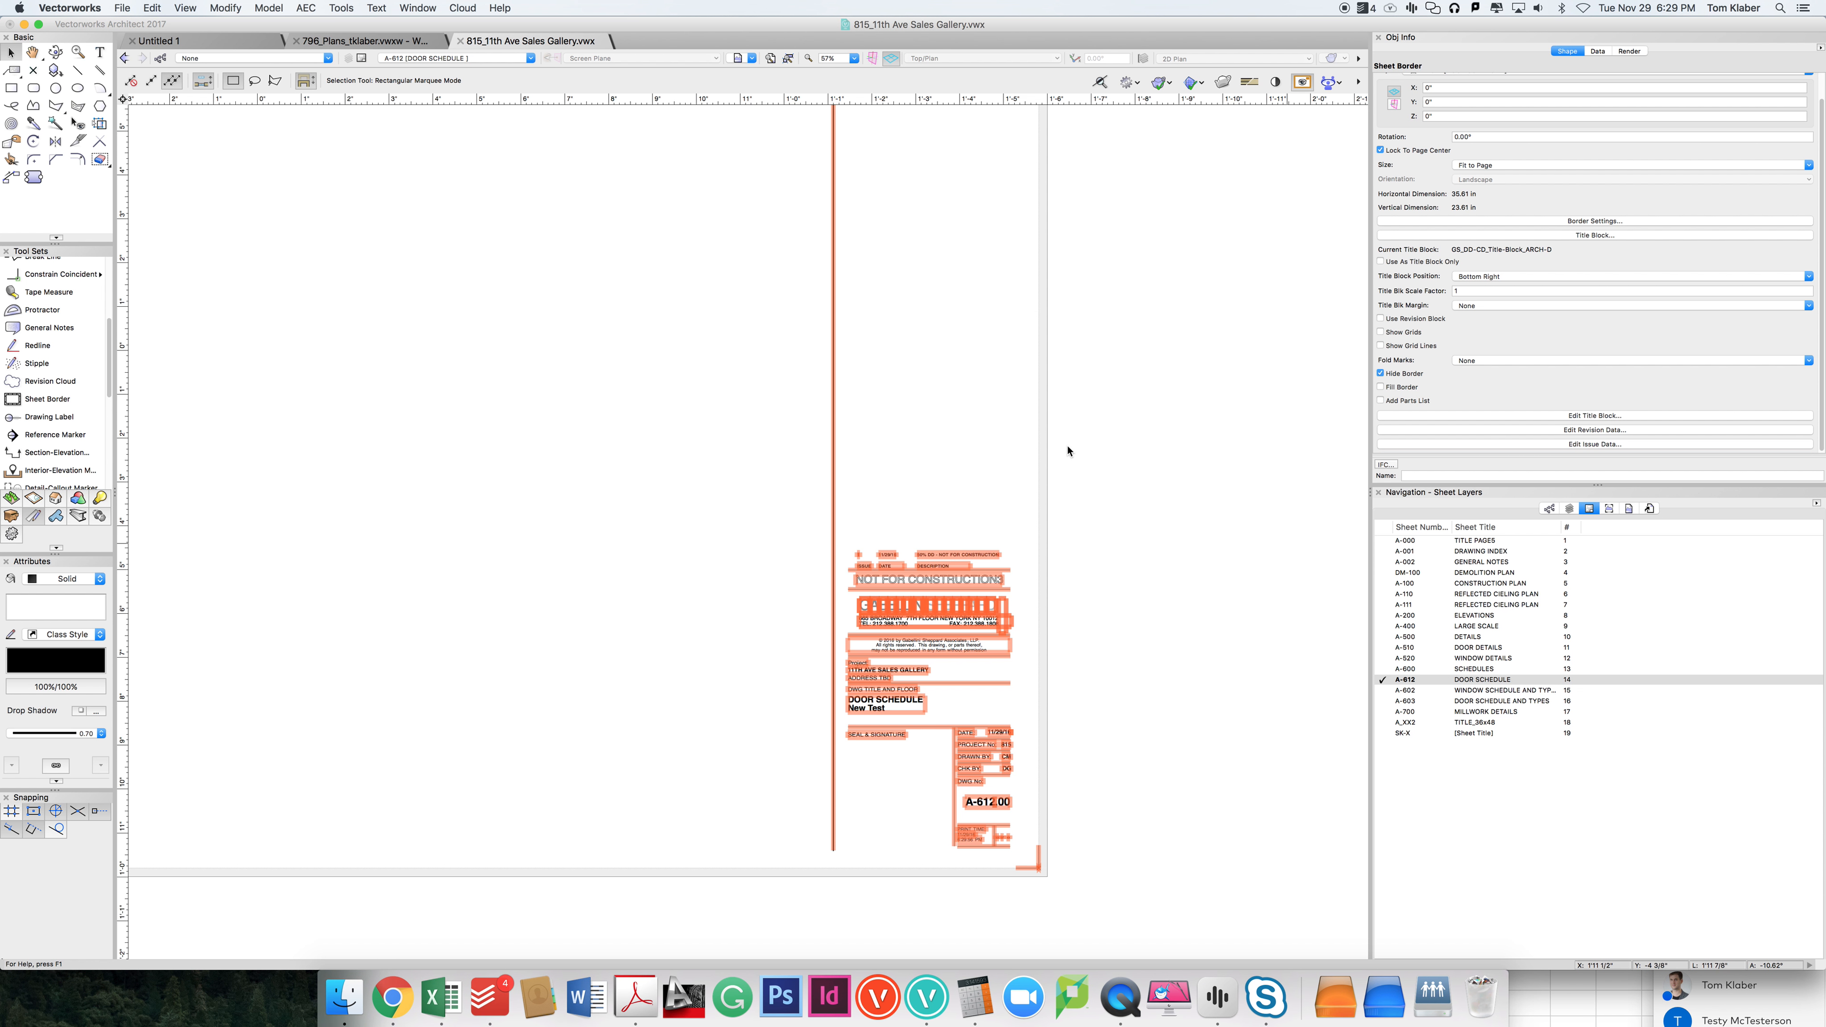
# Step: Check the issue entry on the title block, and review the project data and sheet data in the Issue Manager
pyautogui.scroll(5, 983, 568)
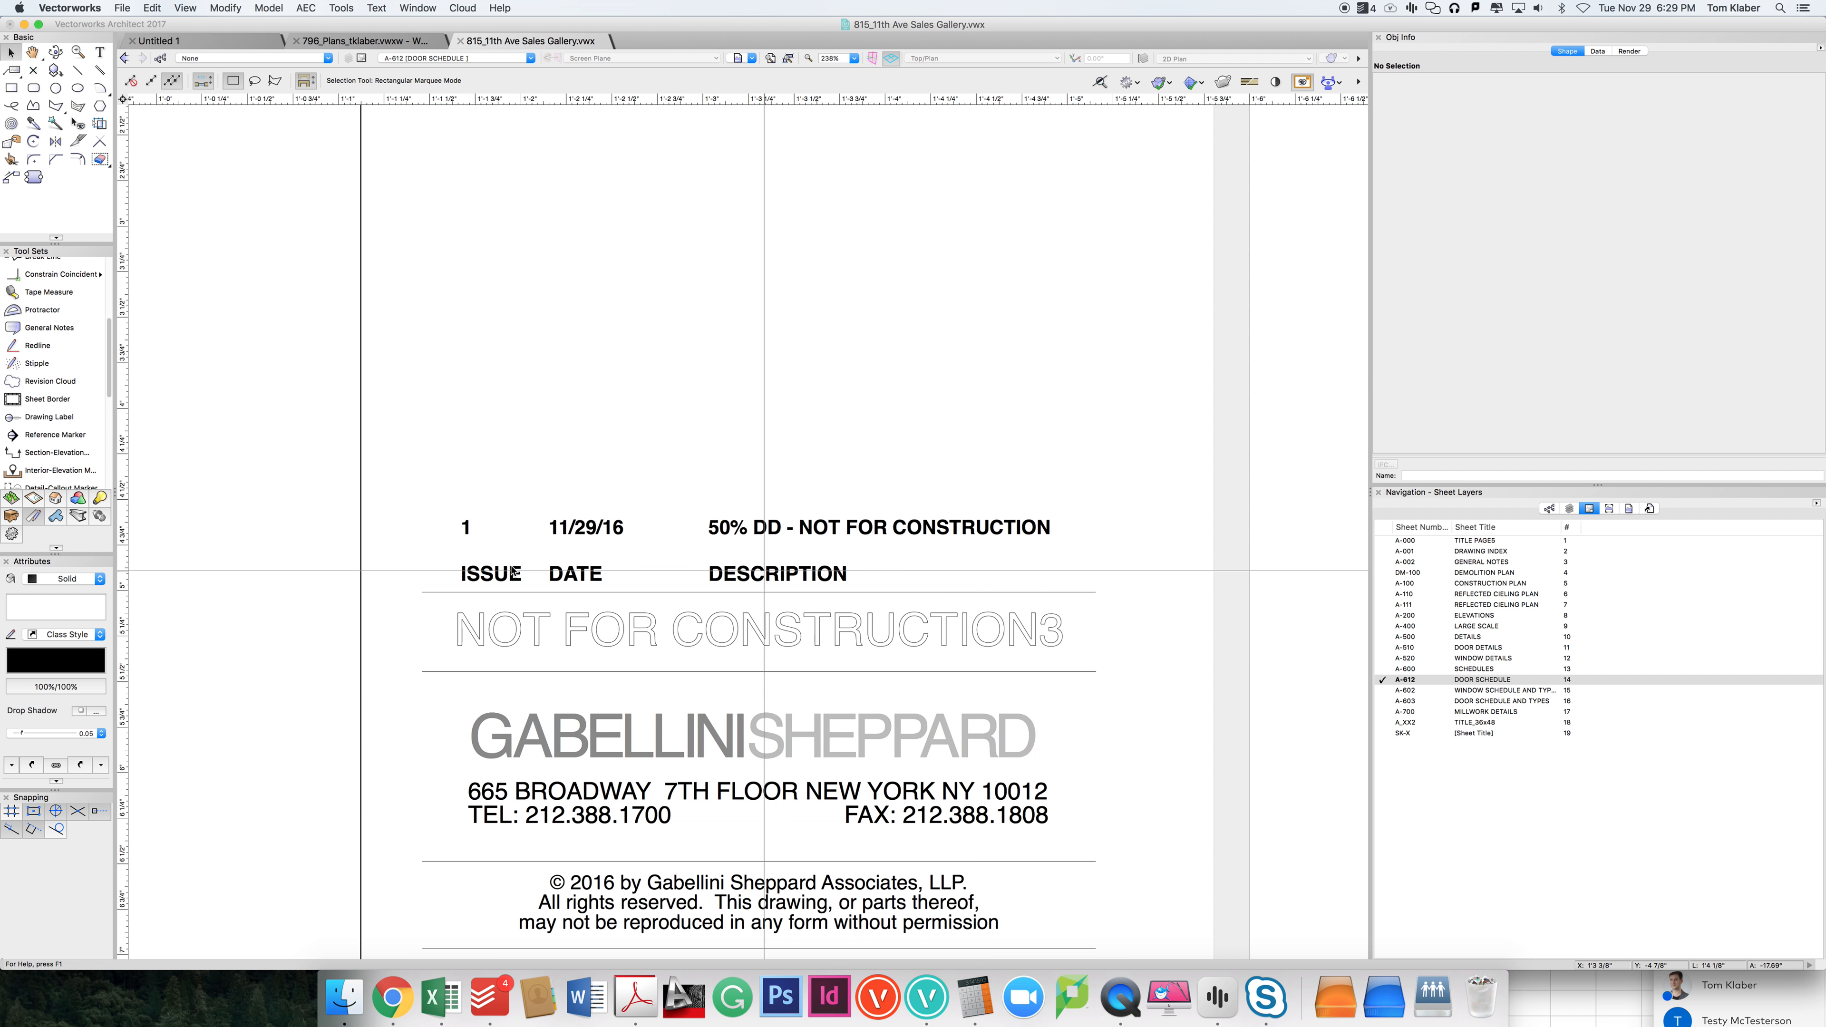
pyautogui.scroll(-4, 1038, 572)
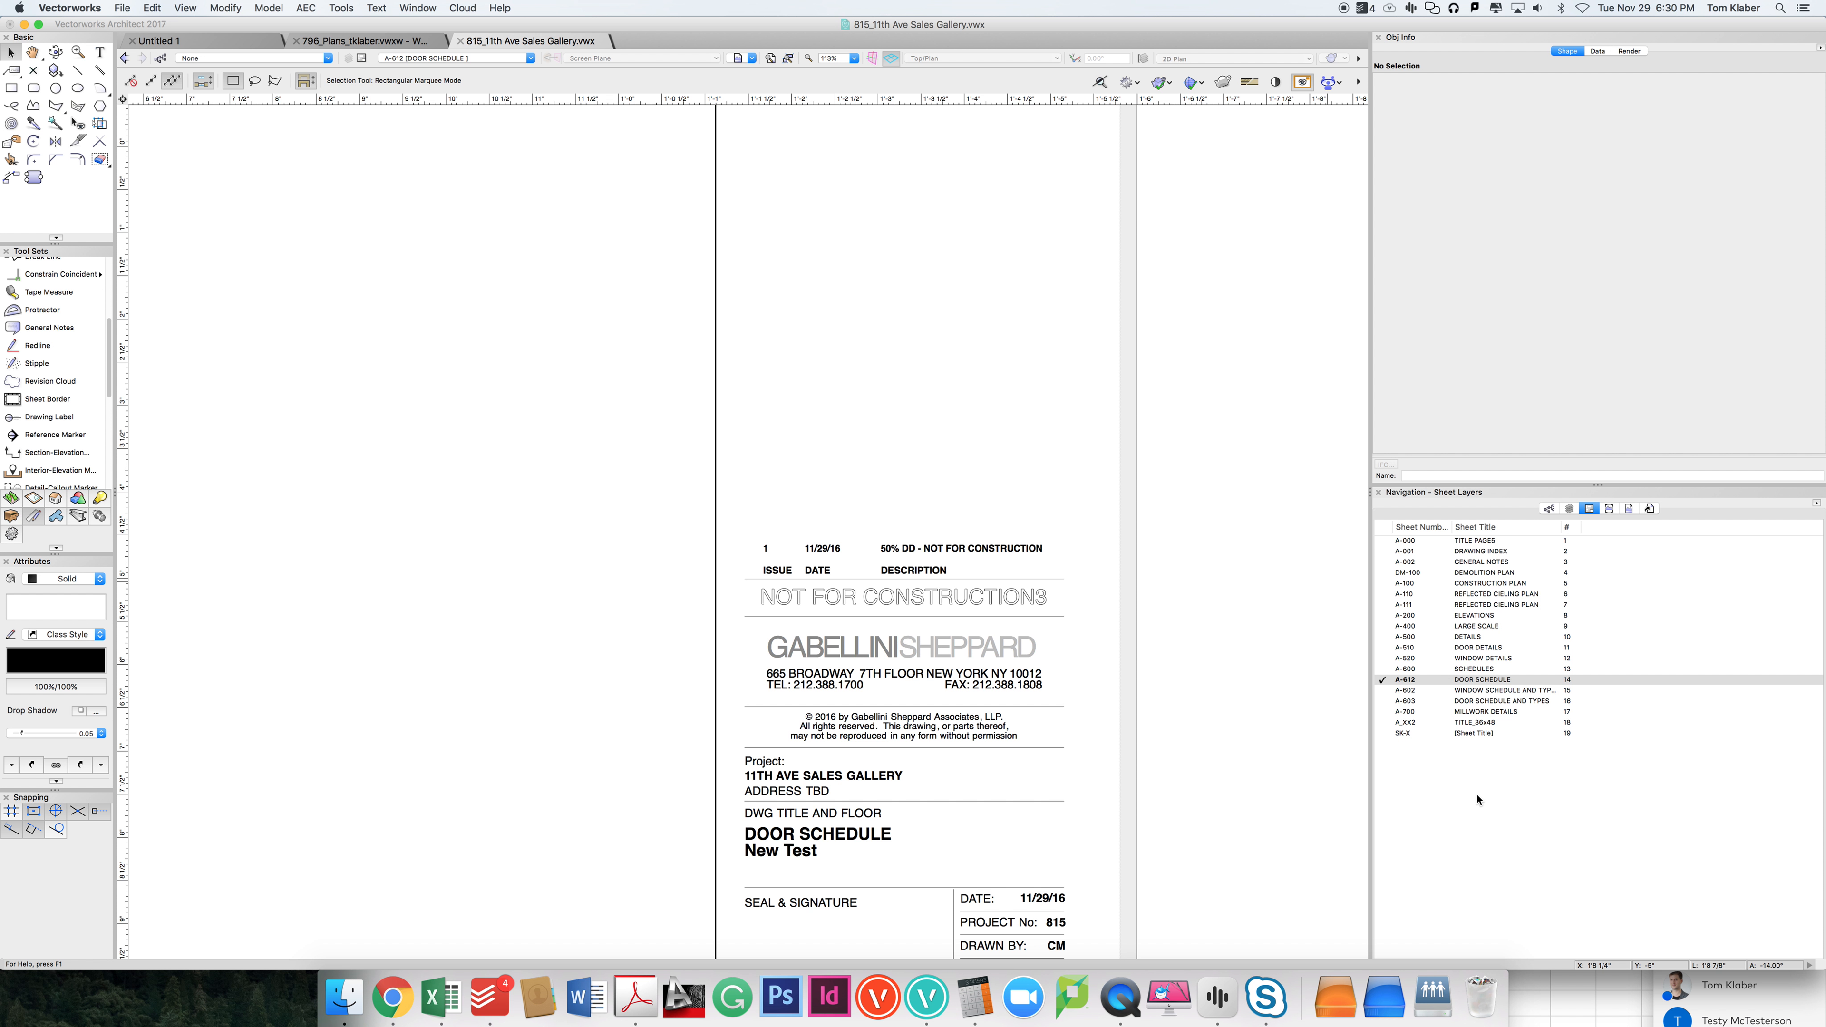
pyautogui.scroll(-2, 1119, 640)
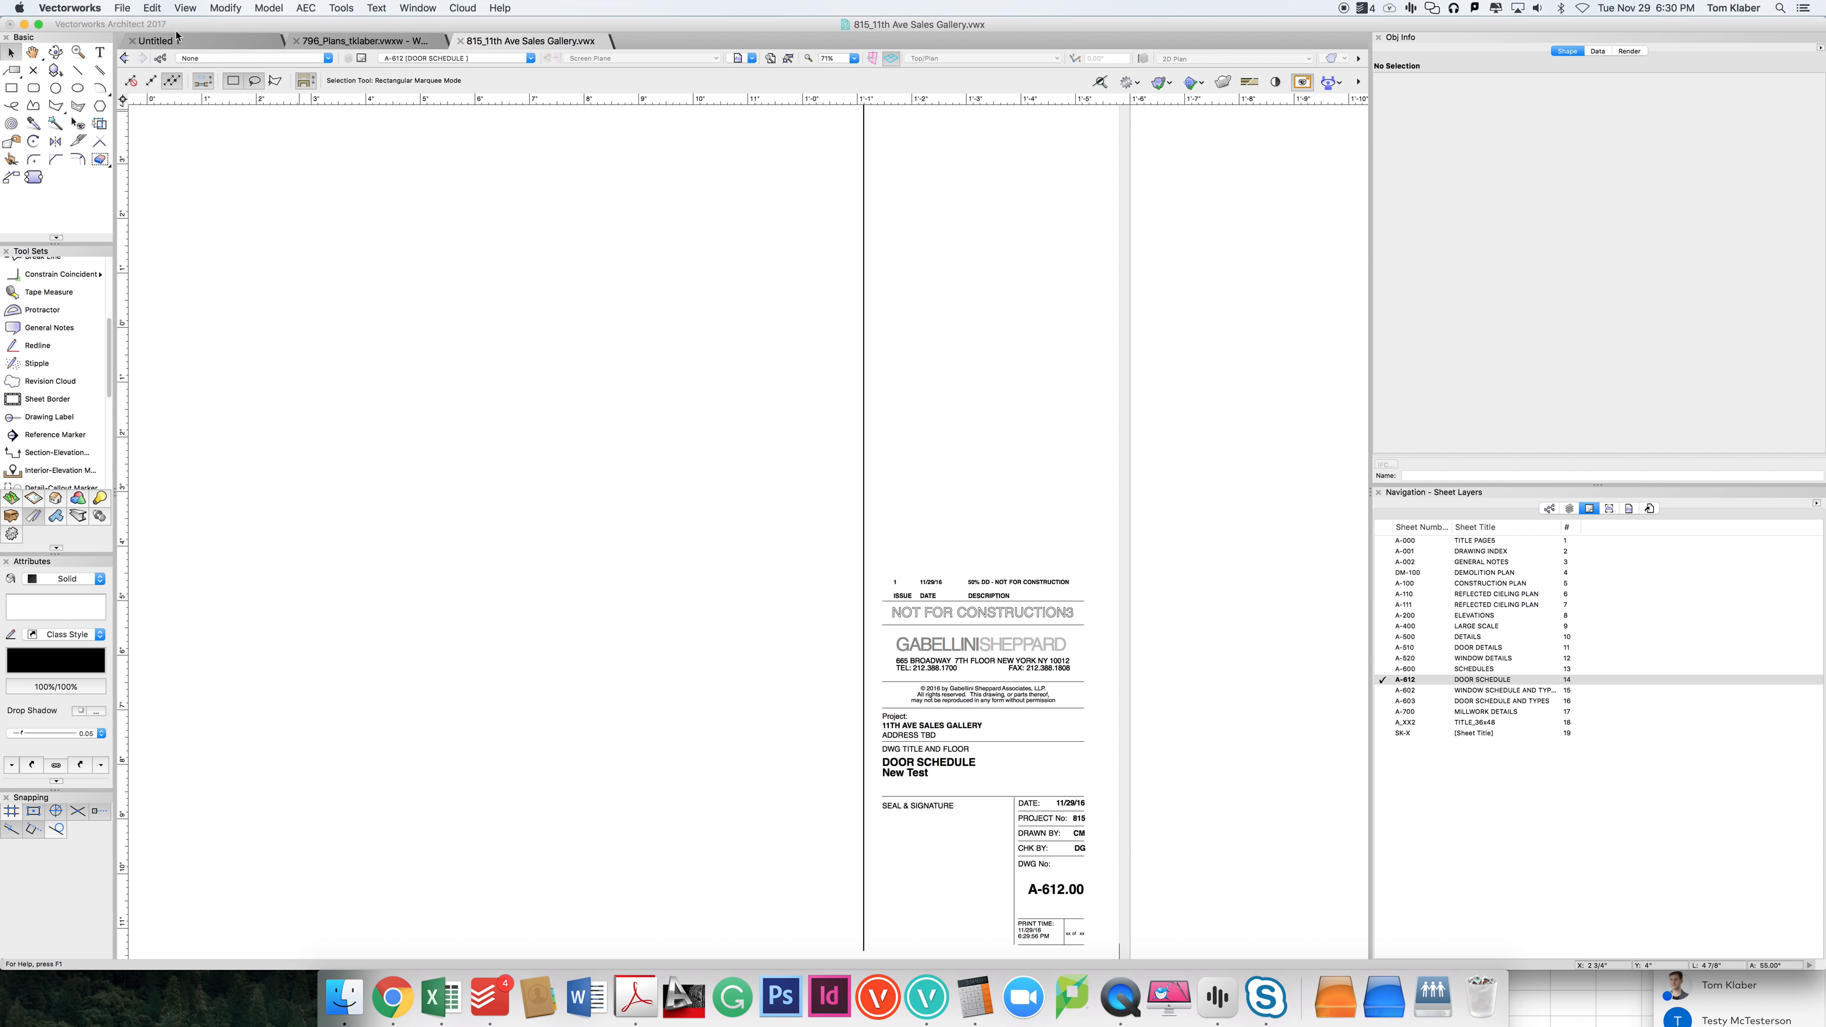
pyautogui.click(123, 8)
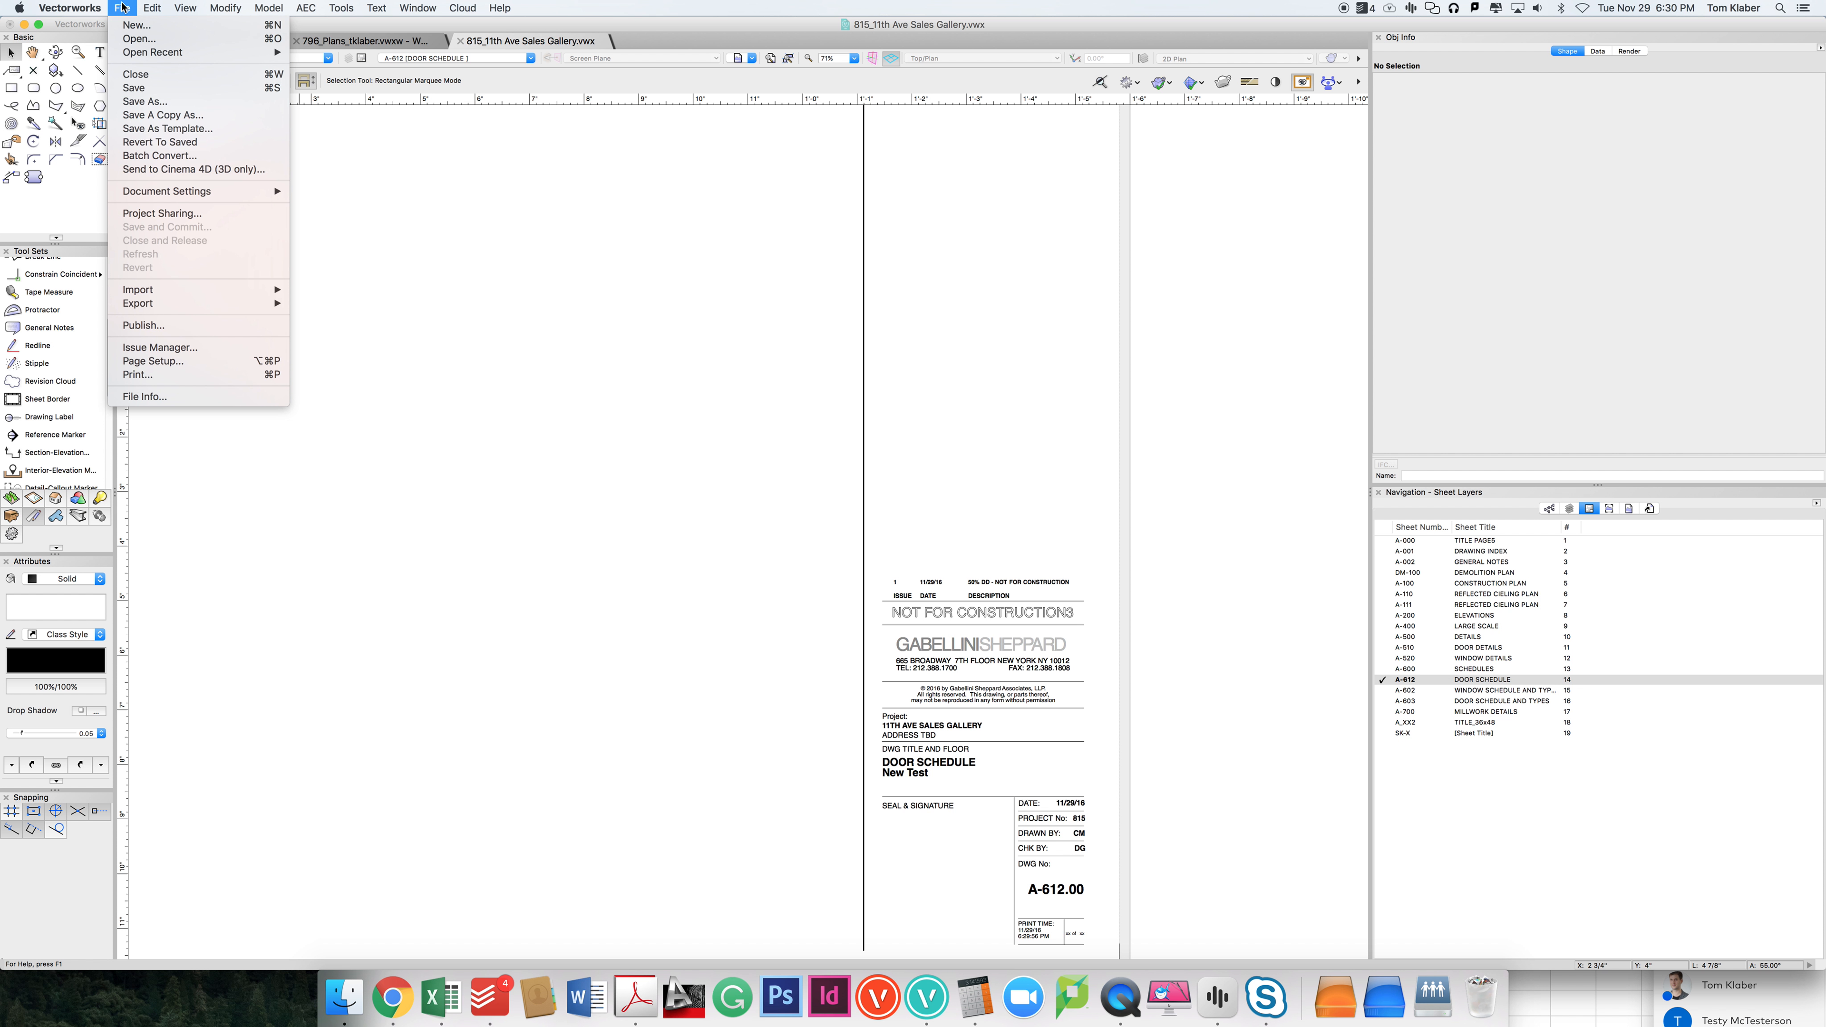
pyautogui.click(180, 347)
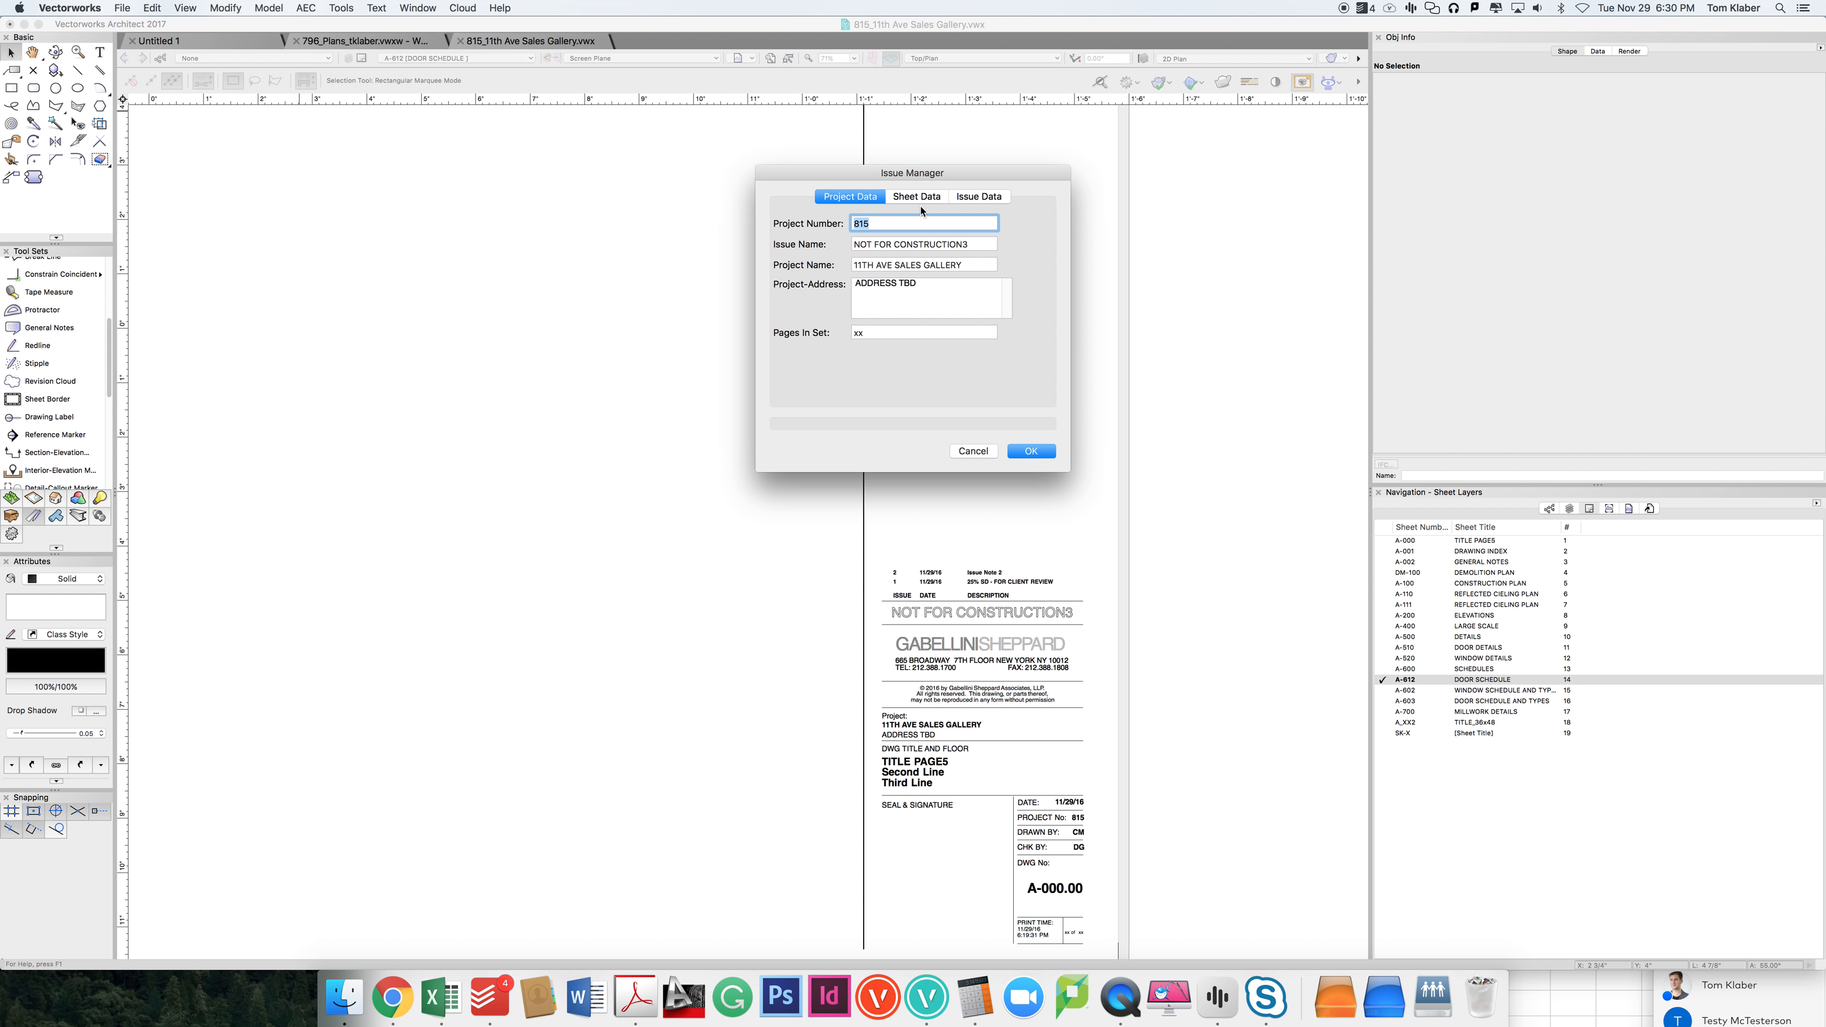
pyautogui.click(921, 309)
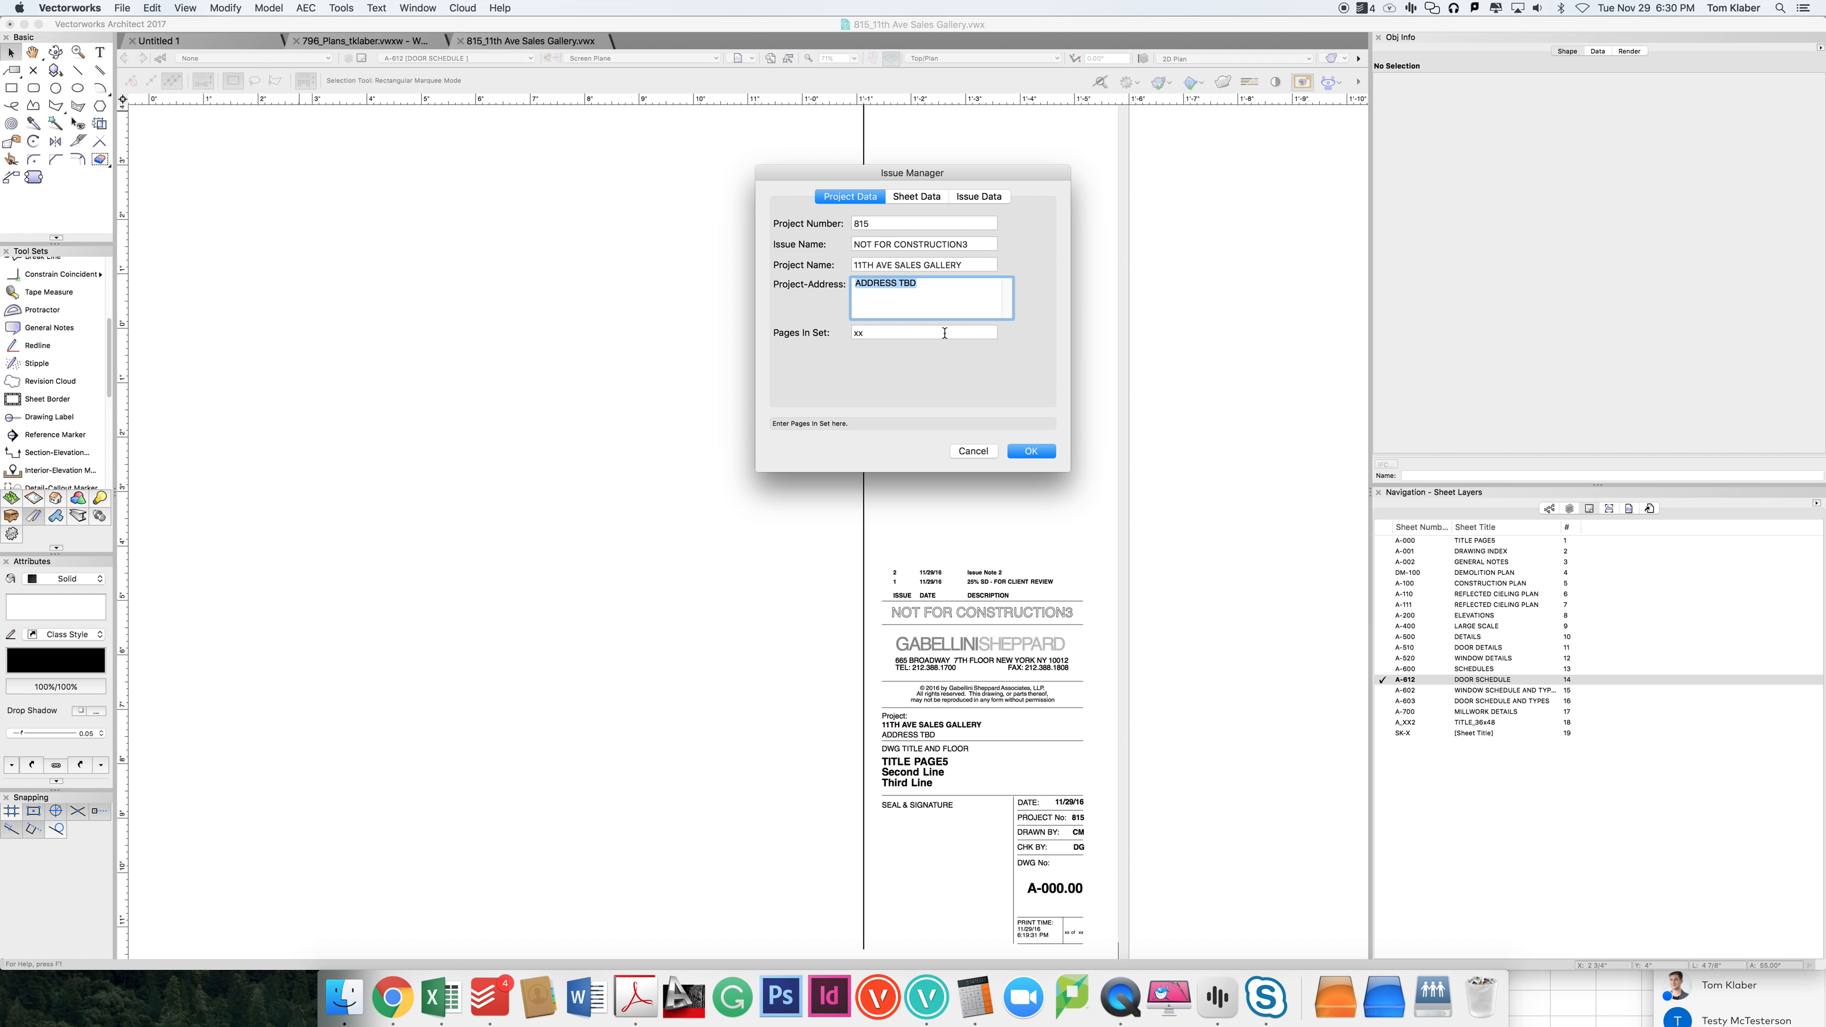
pyautogui.click(936, 202)
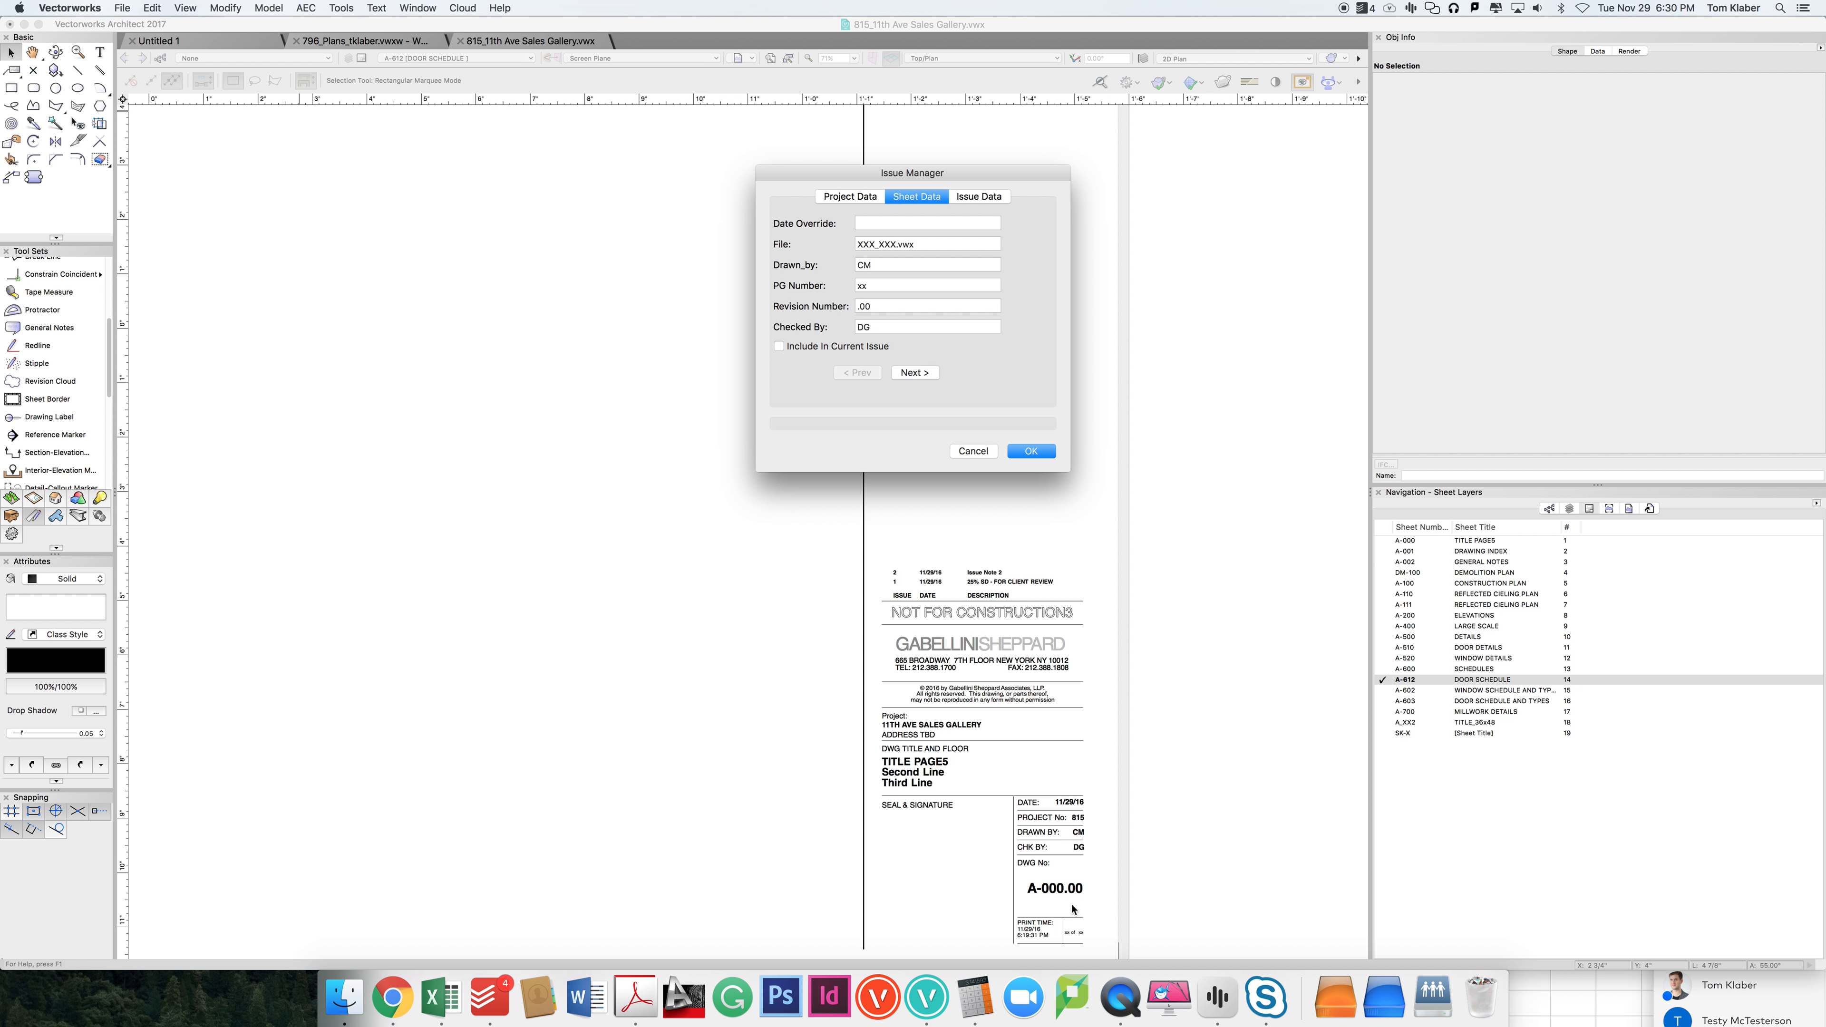
# Step: In the Issue Manager's issue data, enter issue number 5, date 12/29/16 and the note "100% CD - FOR CONSTRUCTION"
pyautogui.click(980, 198)
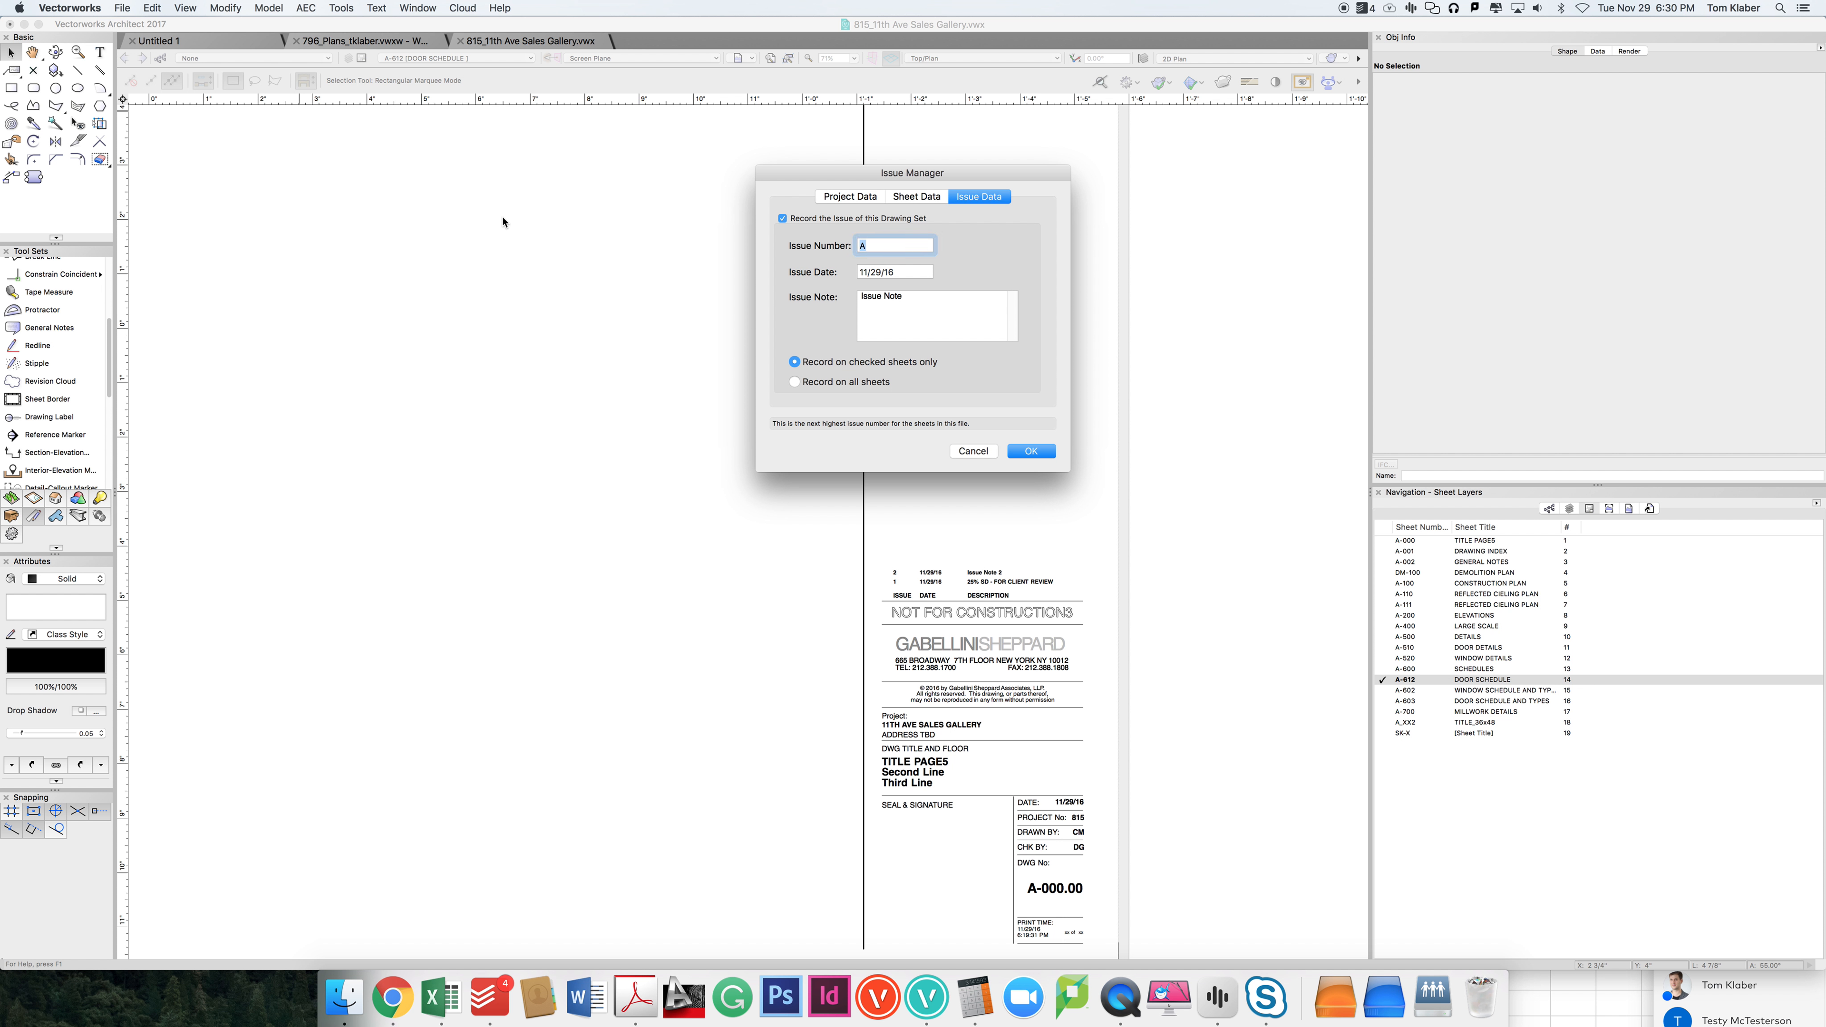
pyautogui.press('Tab')
pyautogui.press('Left')
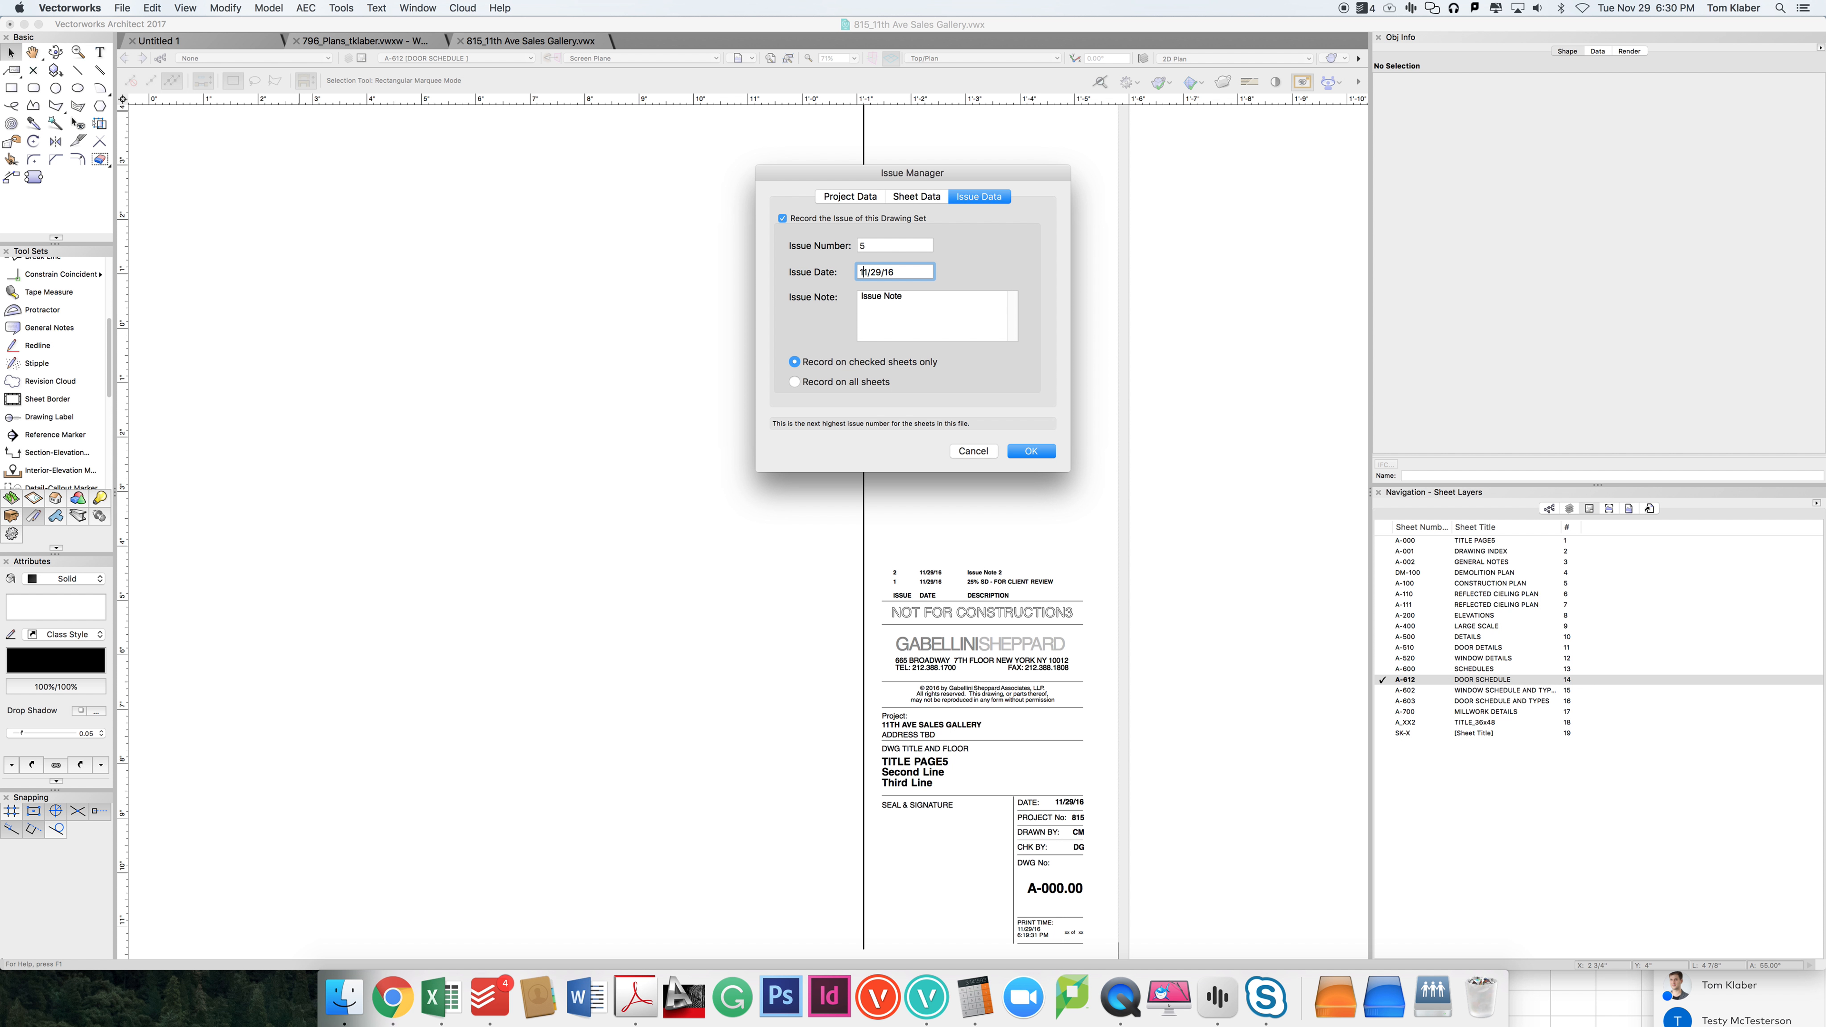
pyautogui.press('BackSpace')
pyautogui.write('2')
pyautogui.click(951, 321)
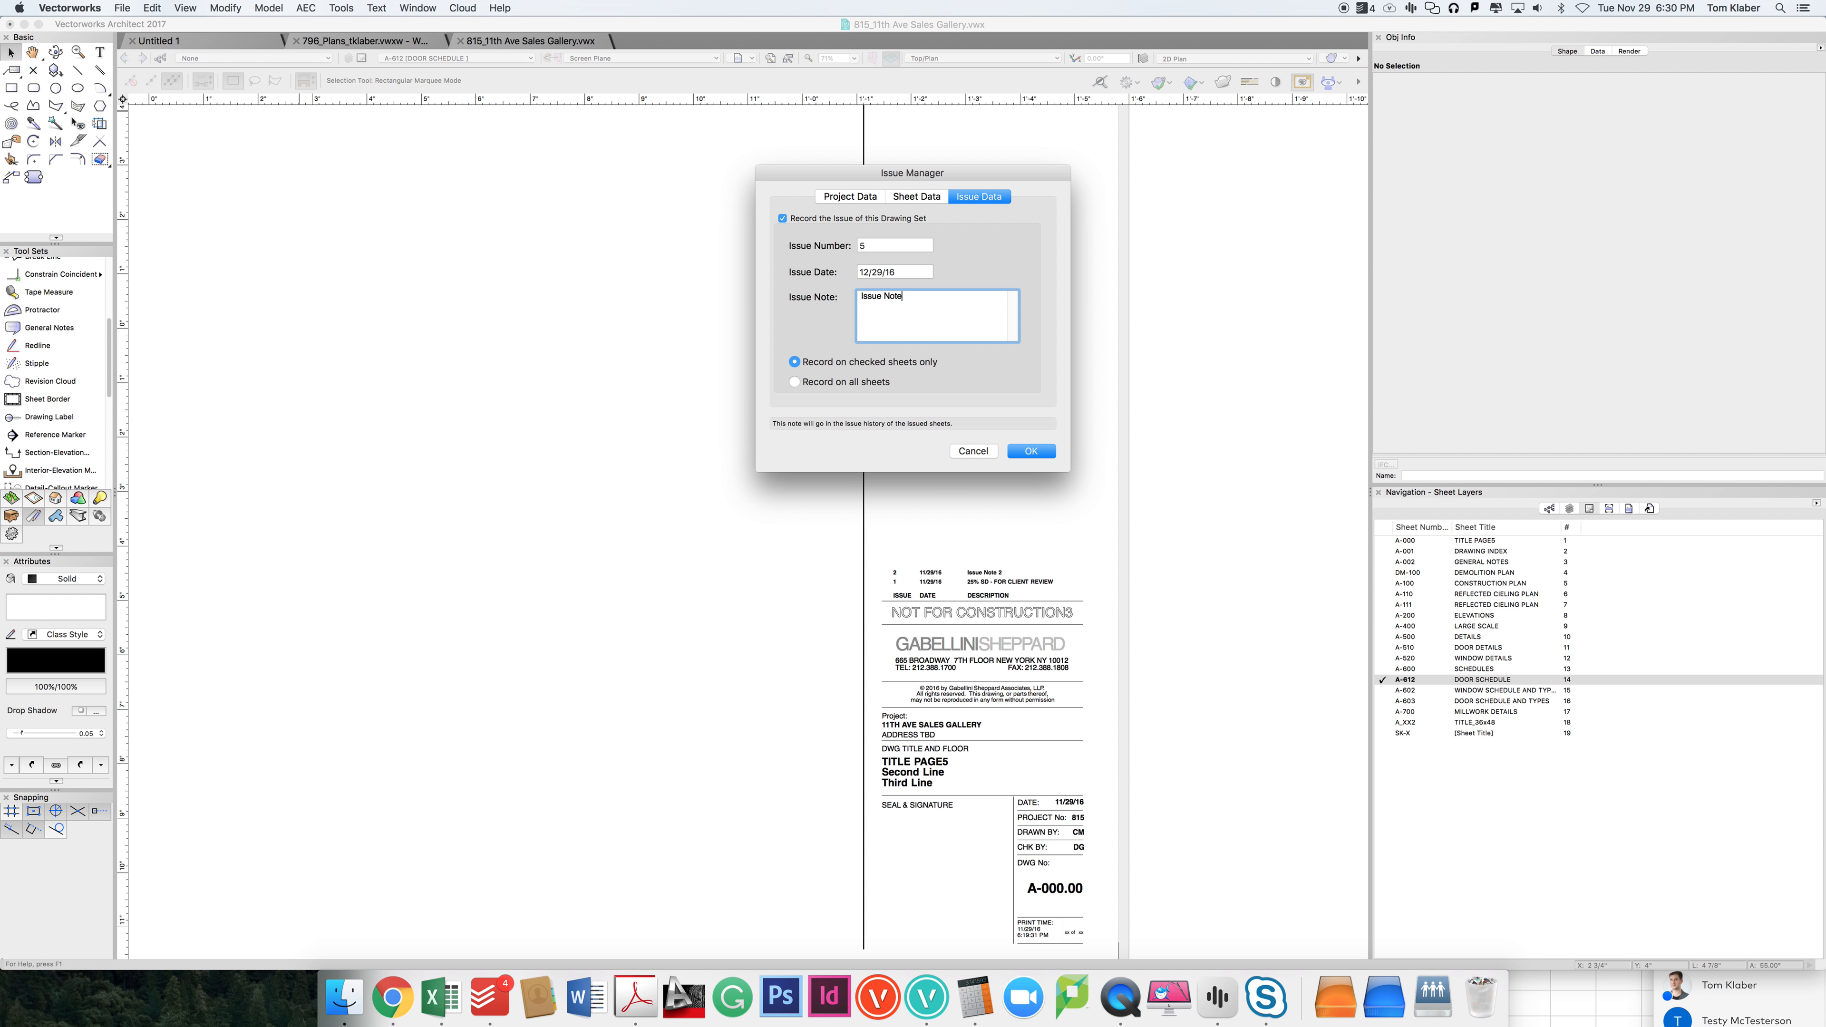
pyautogui.press('BackSpace')
pyautogui.press('BackSpace')
pyautogui.press('BackSpace')
pyautogui.press('BackSpace')
pyautogui.write('100%')
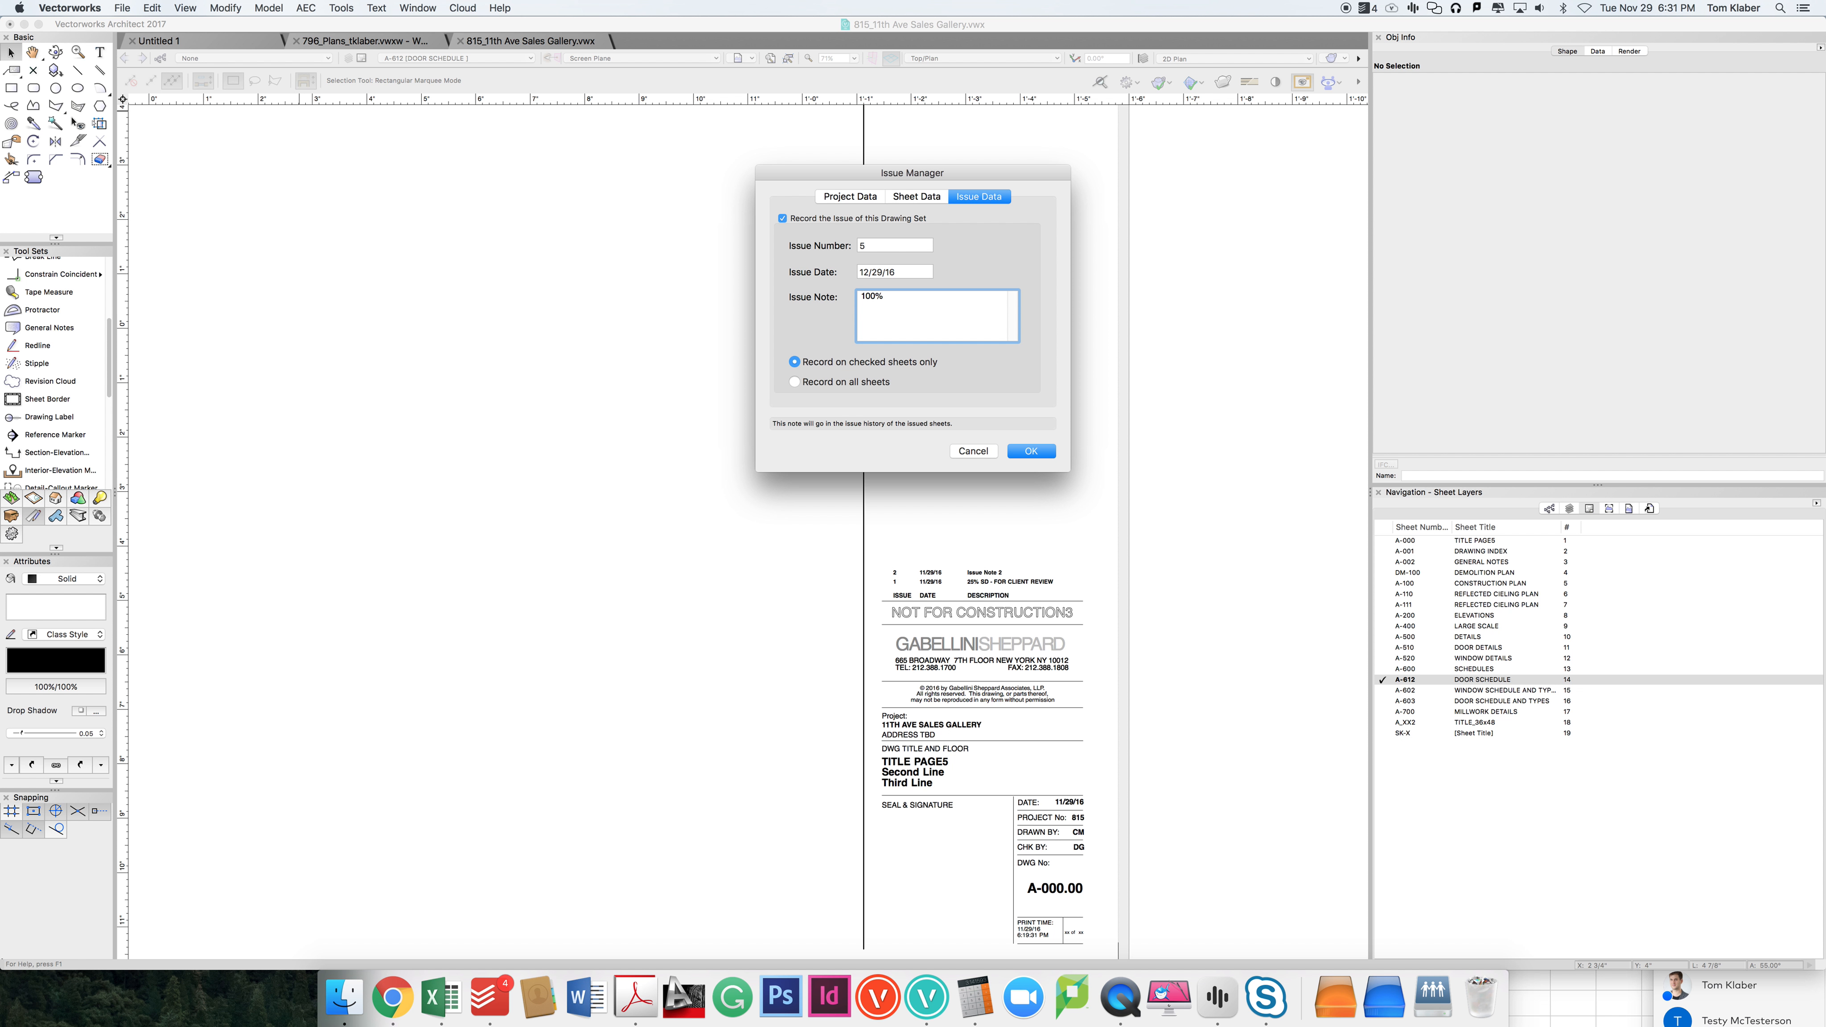
pyautogui.write(' CD - FOR CONSTRUCTION')
# Step: Change the issue name in the Issue Manager's project data to "100% CD" and return to the issue data
pyautogui.click(843, 198)
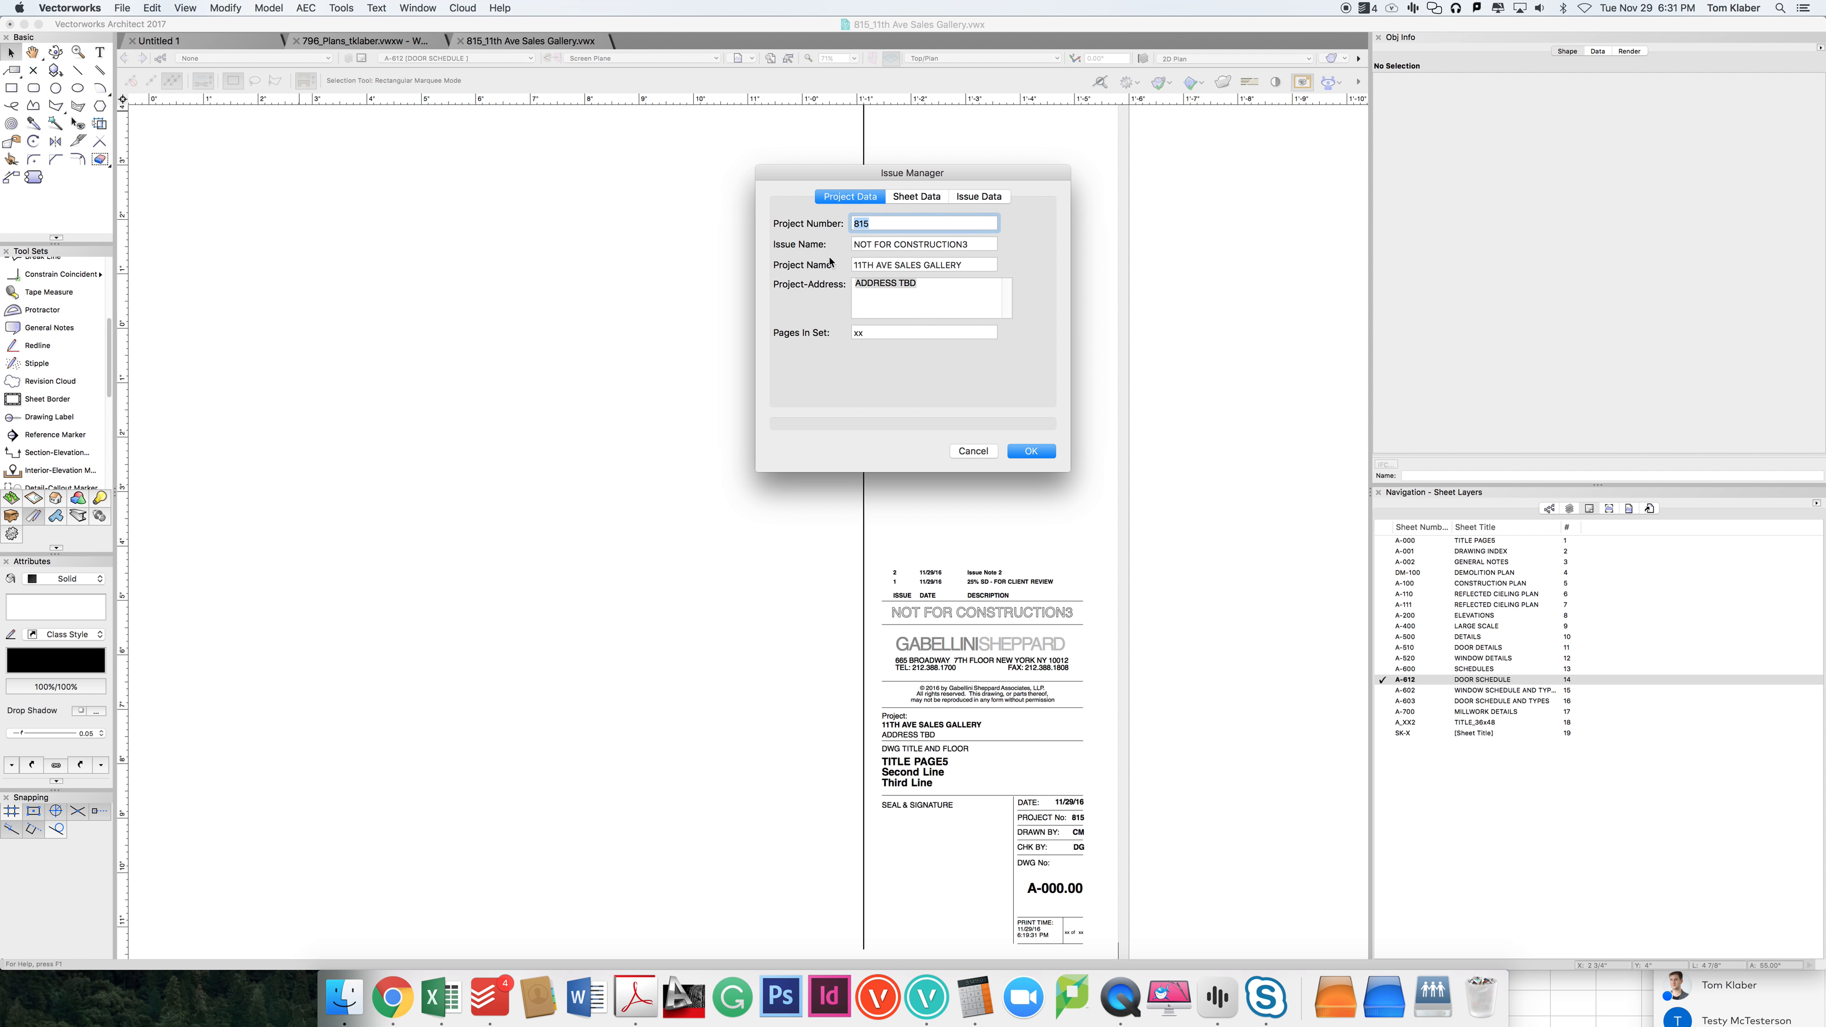
pyautogui.moveTo(975, 244); pyautogui.dragTo(854, 251)
pyautogui.write('10')
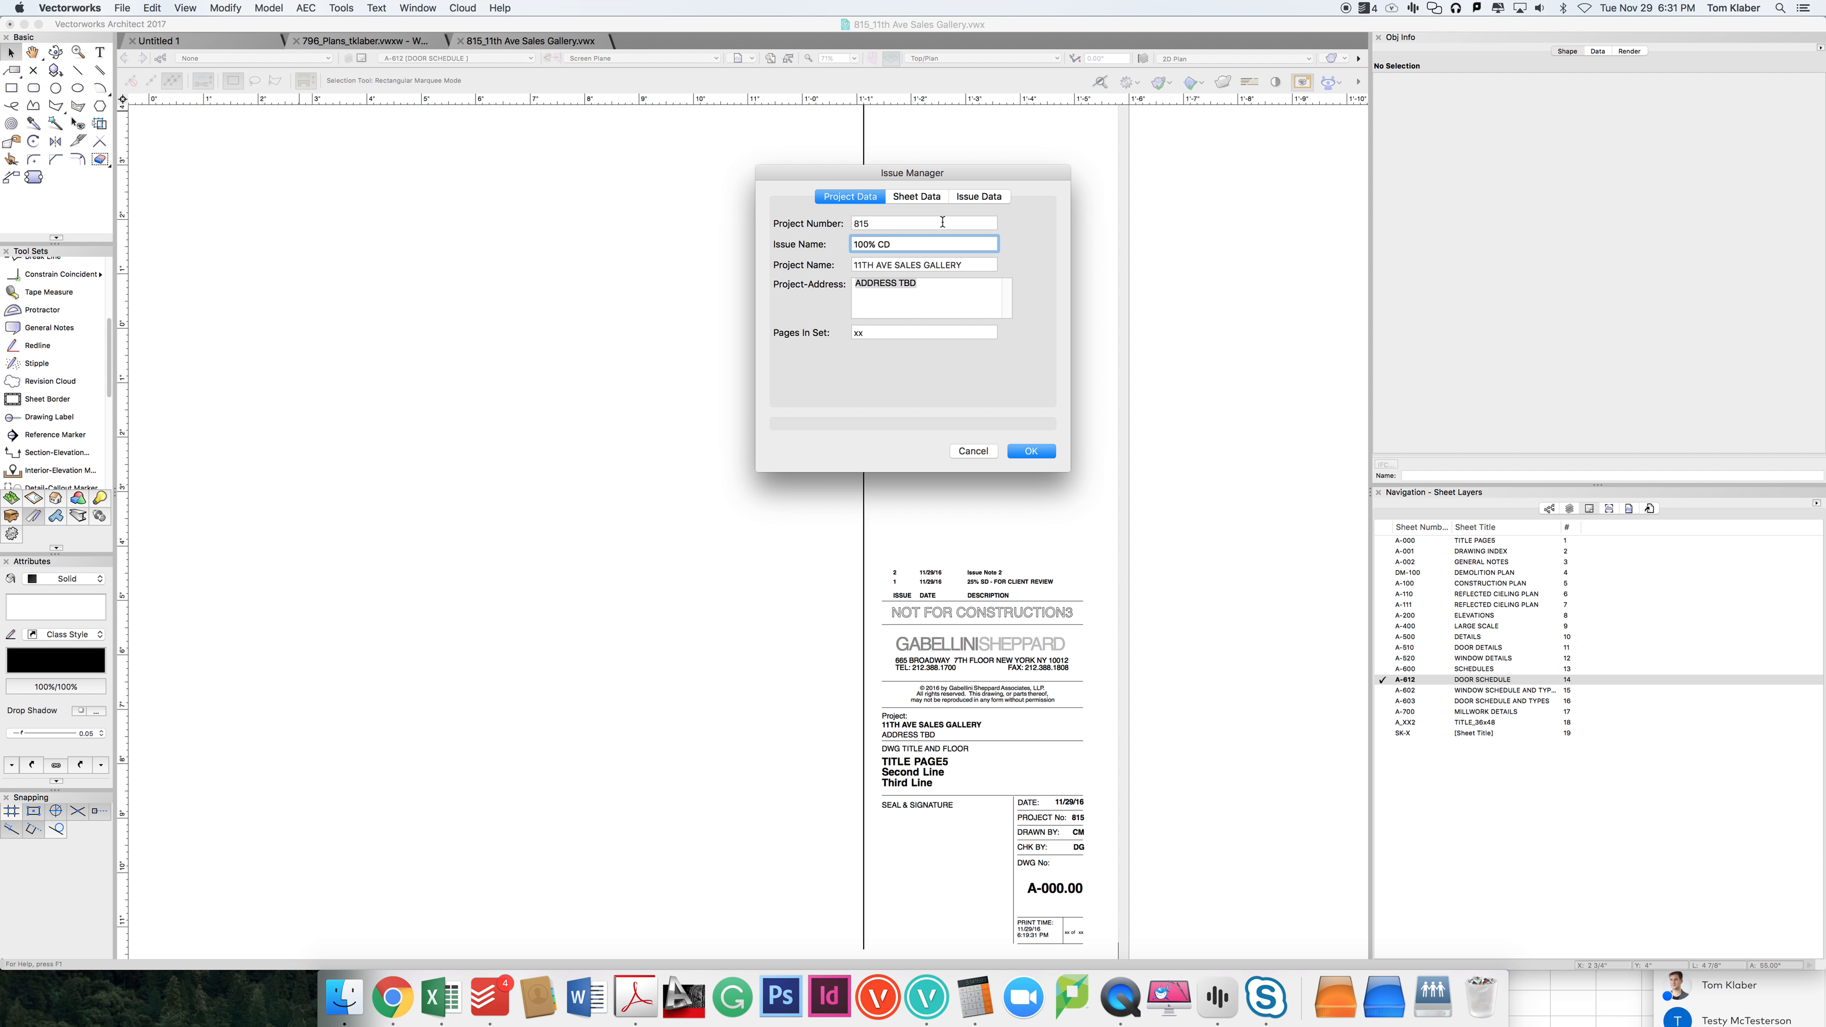
pyautogui.click(969, 204)
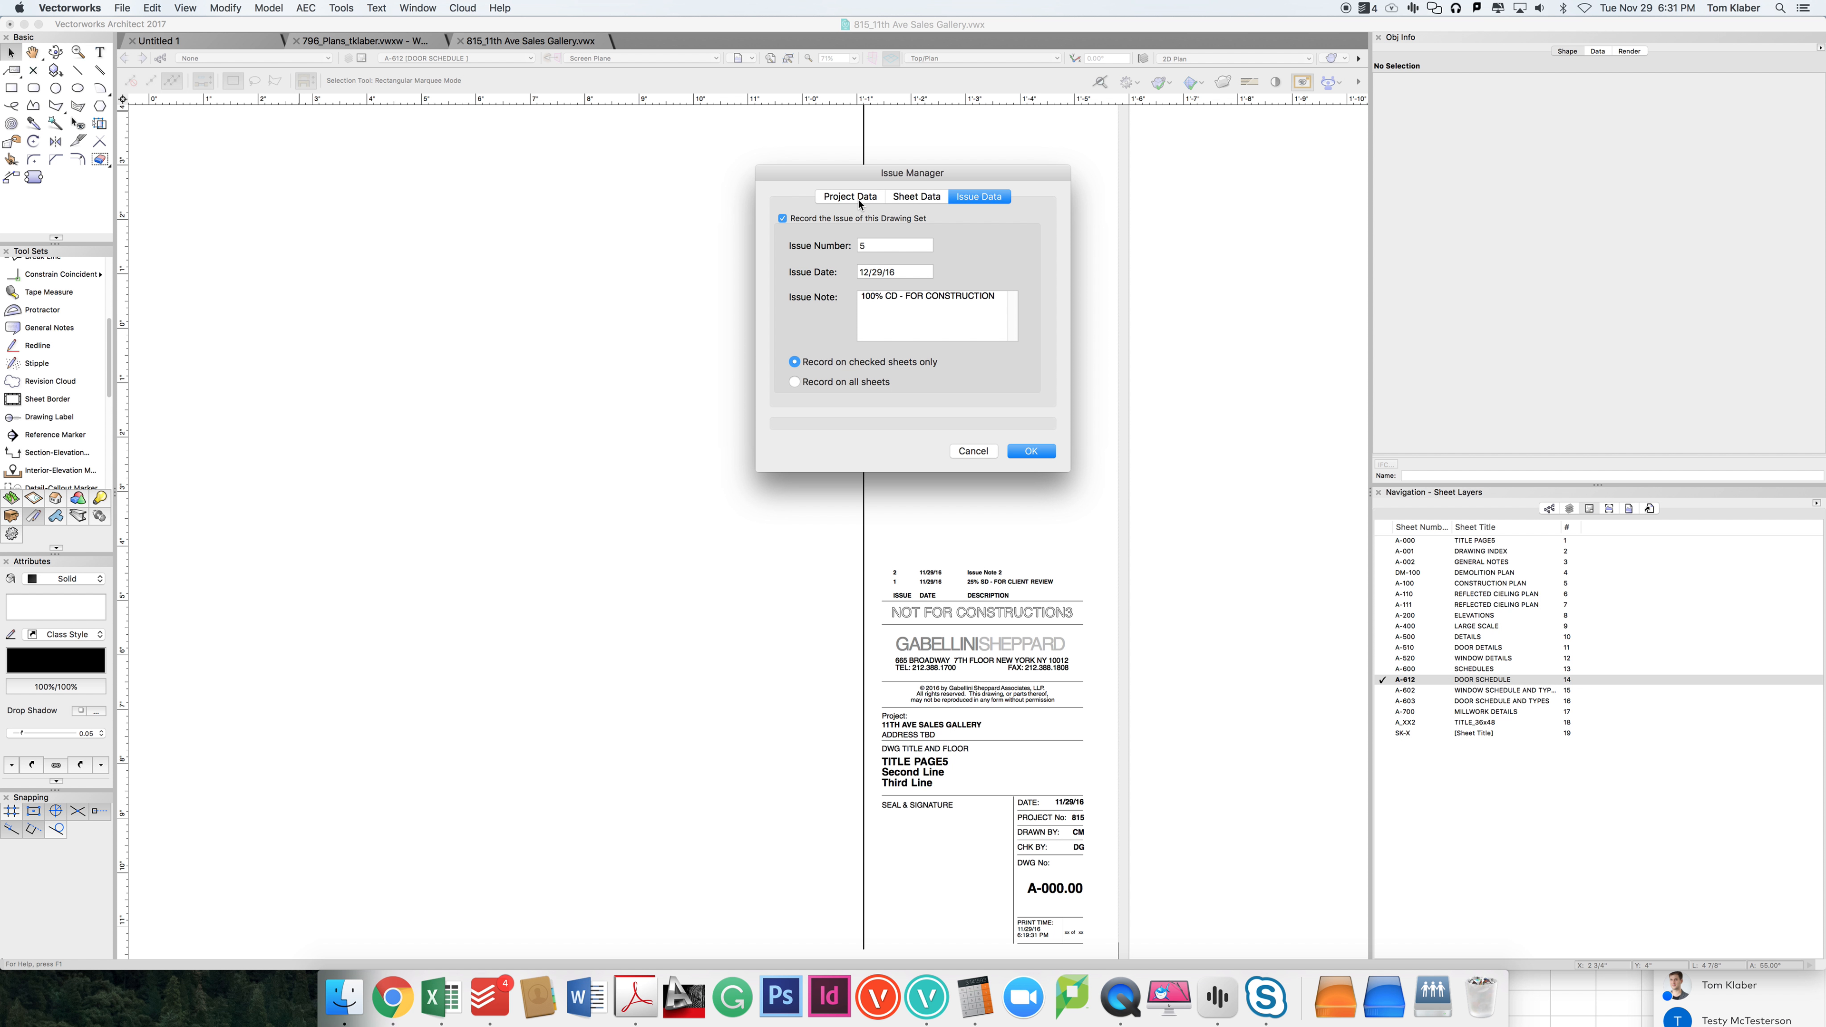
# Step: Include sheets A-000, A-001 and DM-100 in the current issue, leaving out A-002, and record the issue from the Issue Manager
pyautogui.click(916, 196)
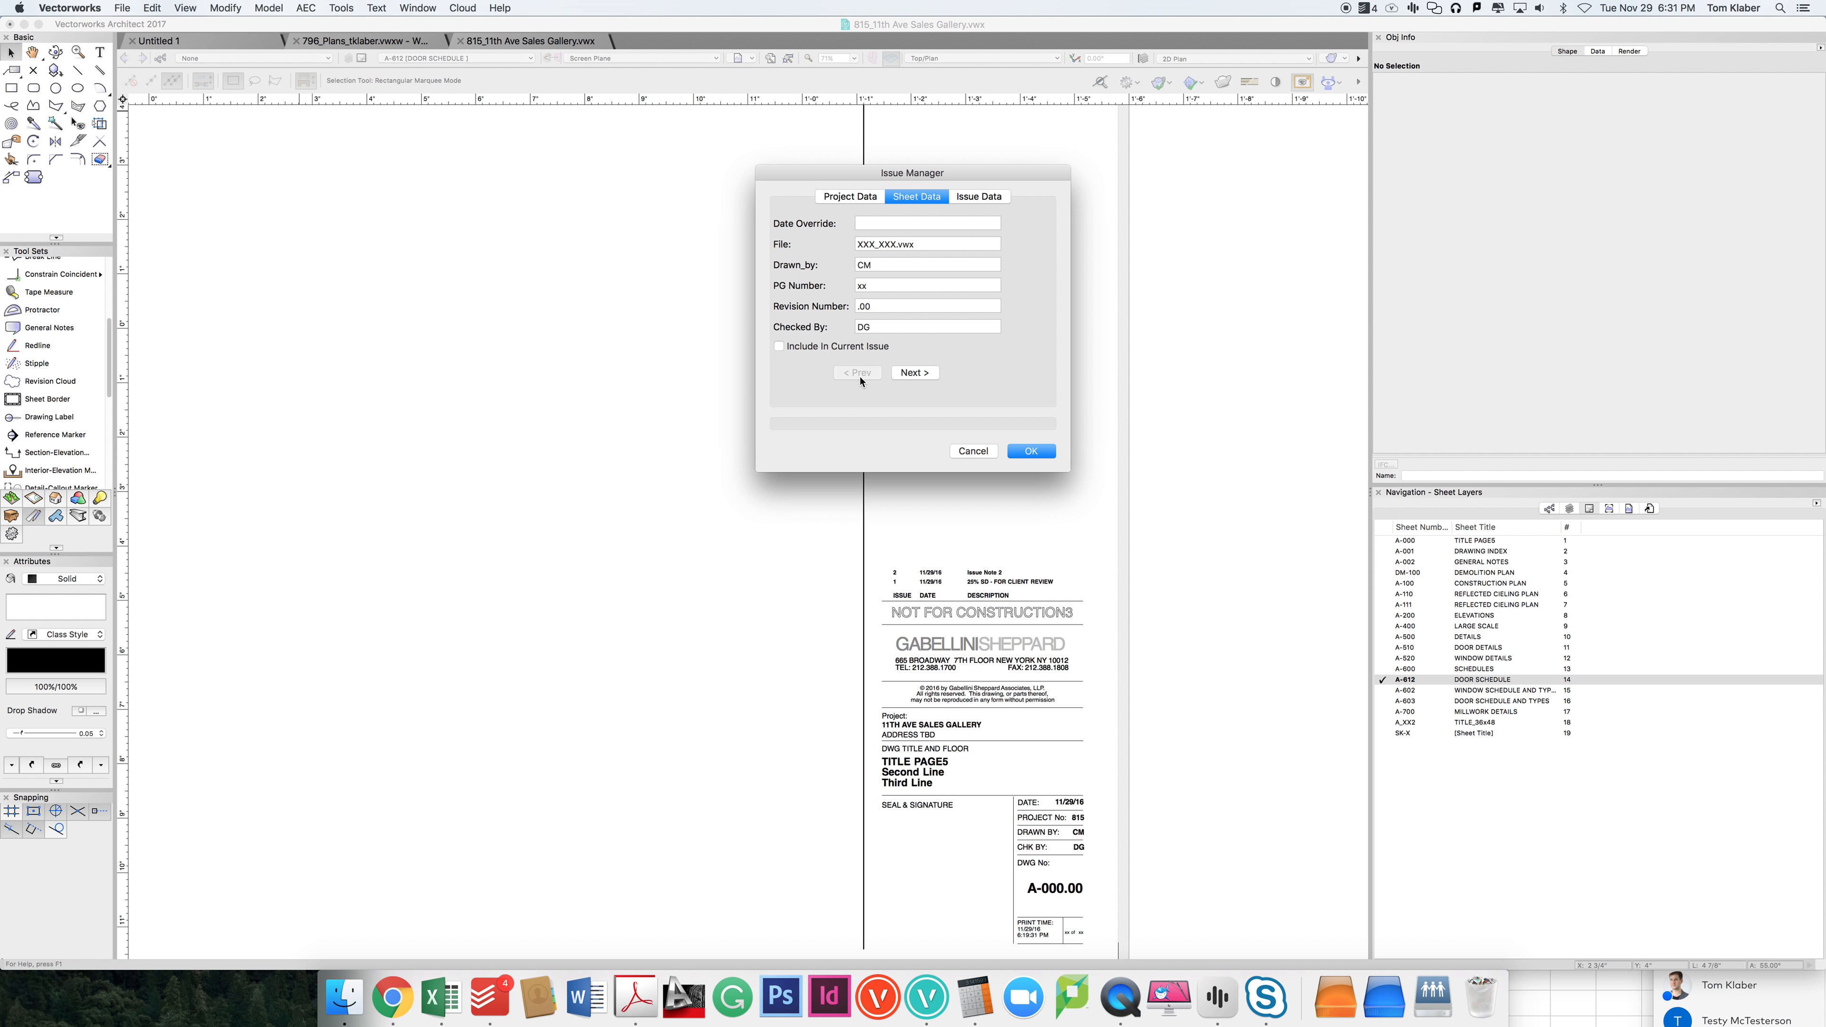
pyautogui.click(779, 347)
pyautogui.click(915, 373)
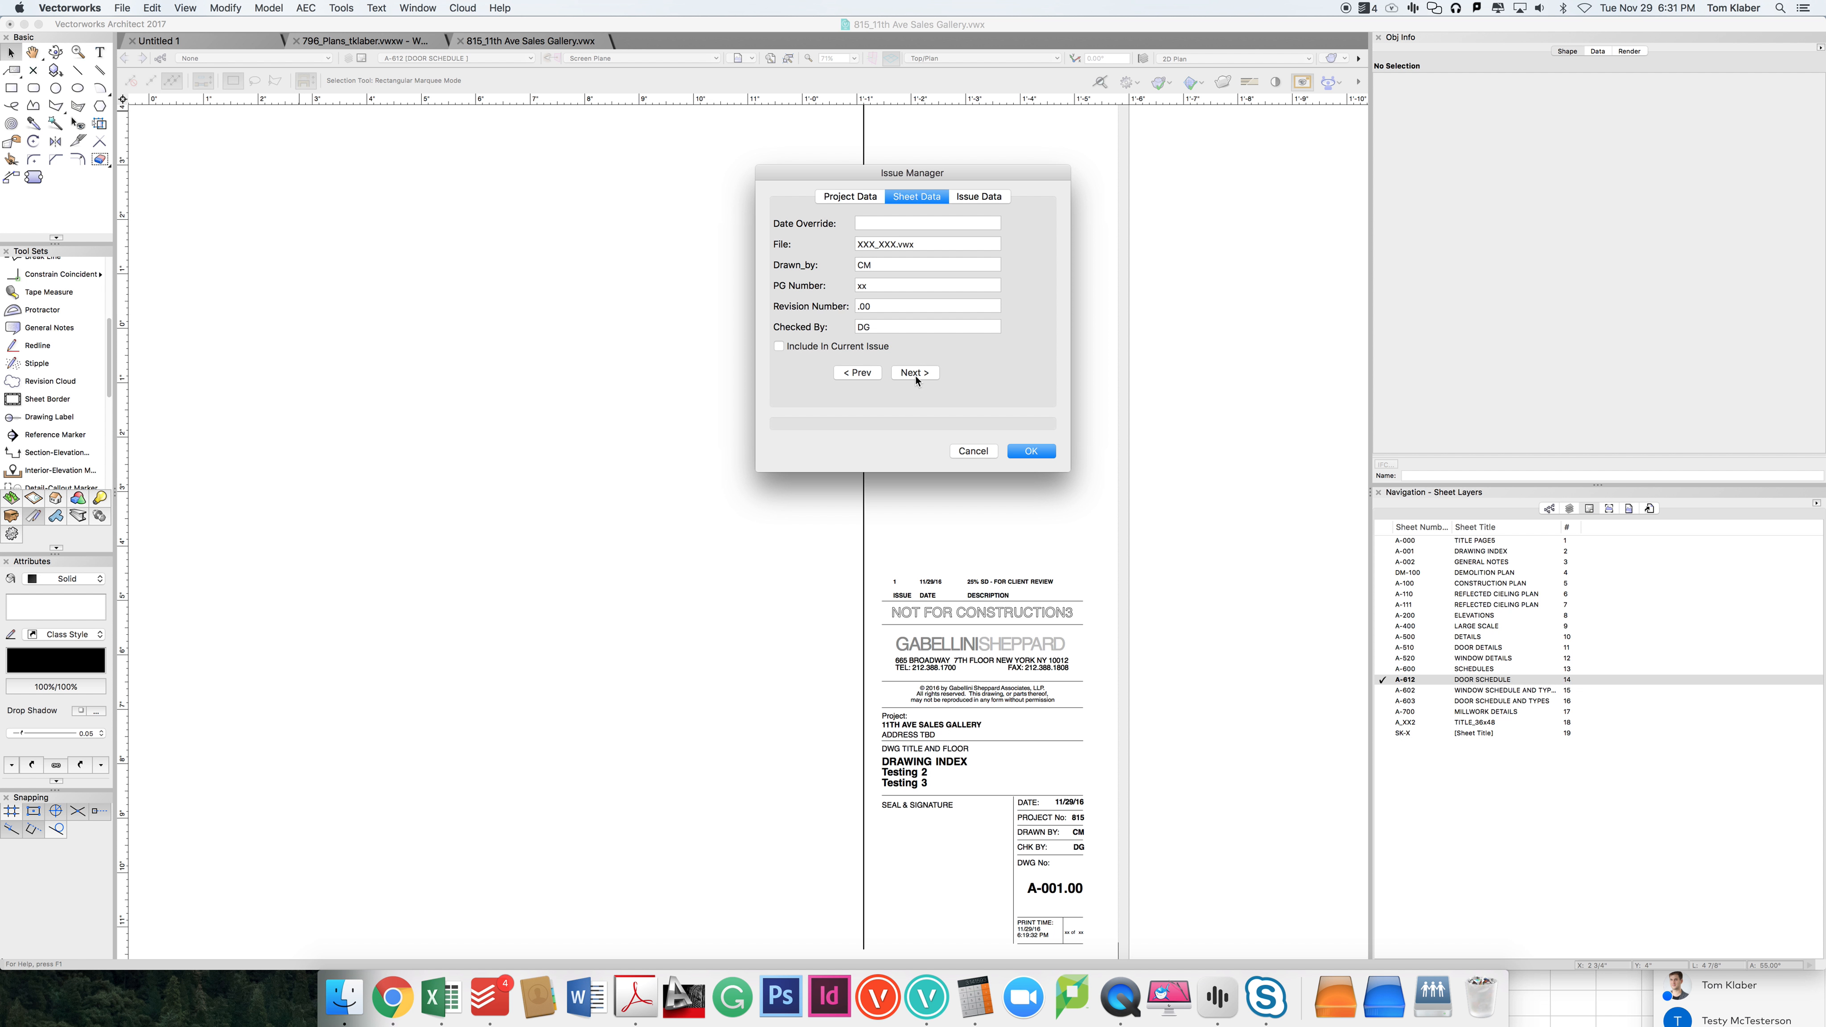
pyautogui.click(812, 349)
pyautogui.click(913, 374)
pyautogui.click(910, 375)
pyautogui.click(835, 349)
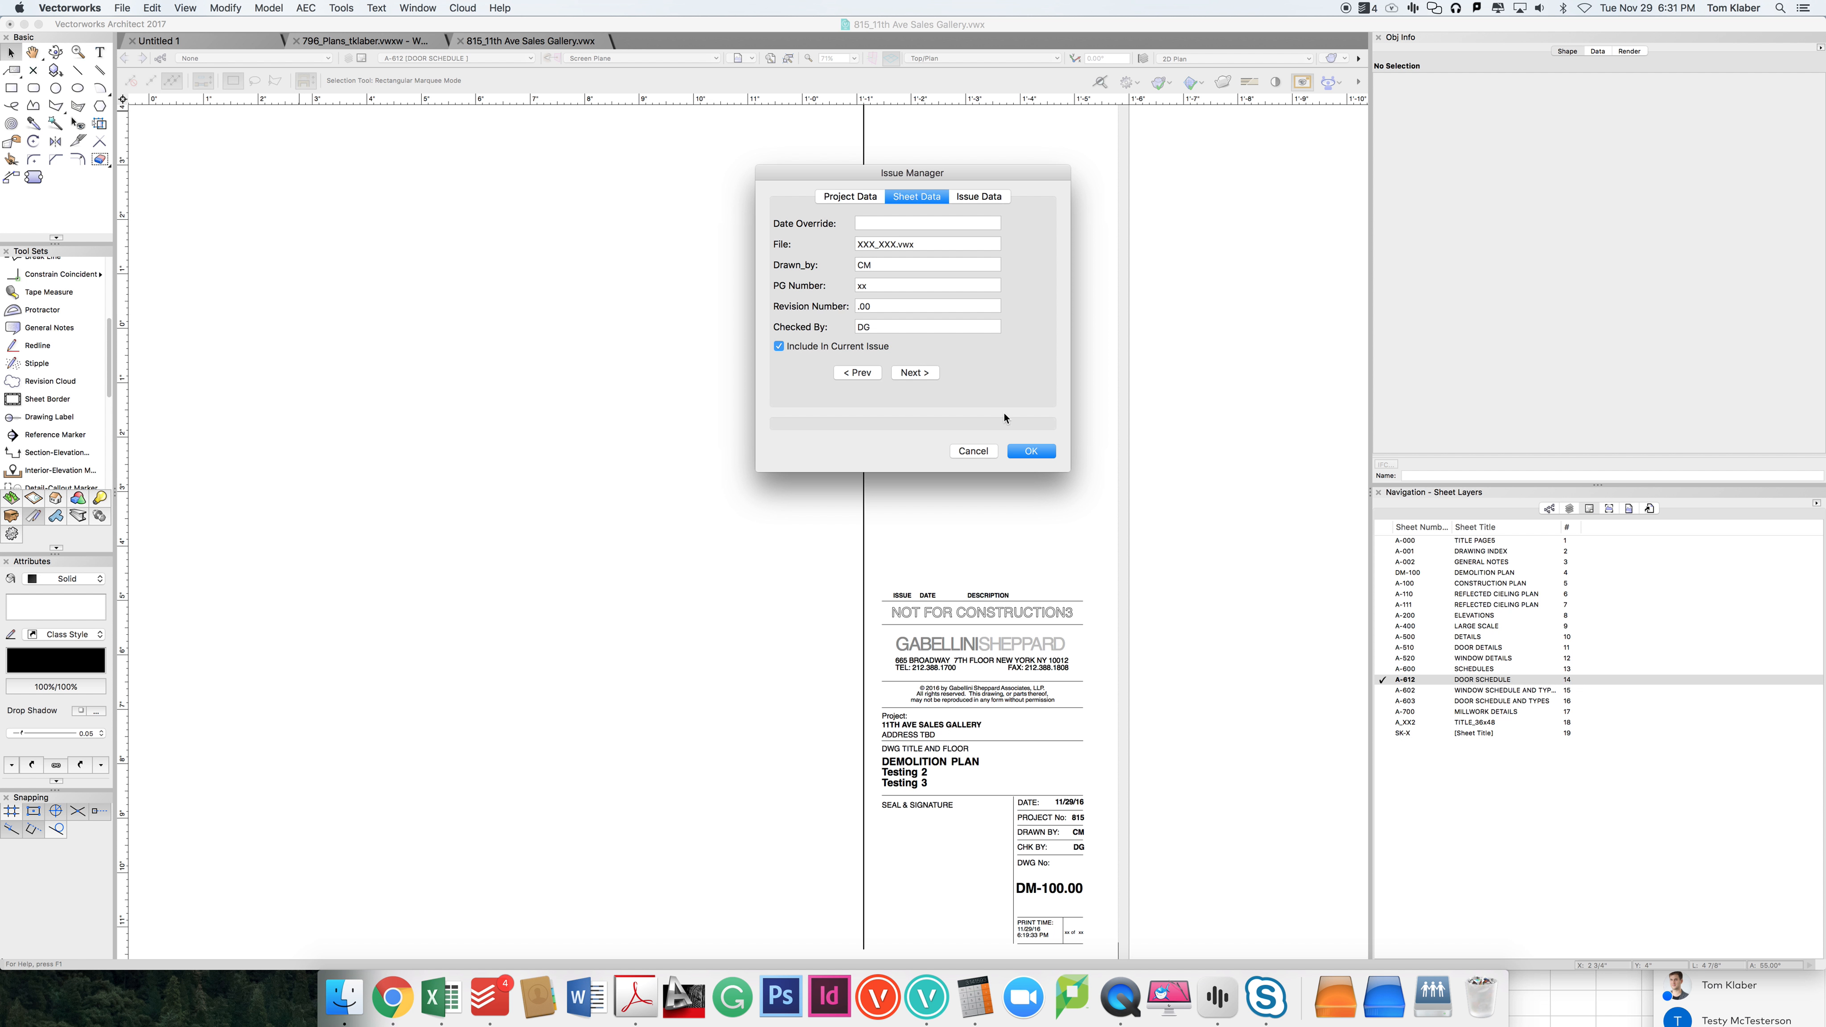
pyautogui.click(1031, 452)
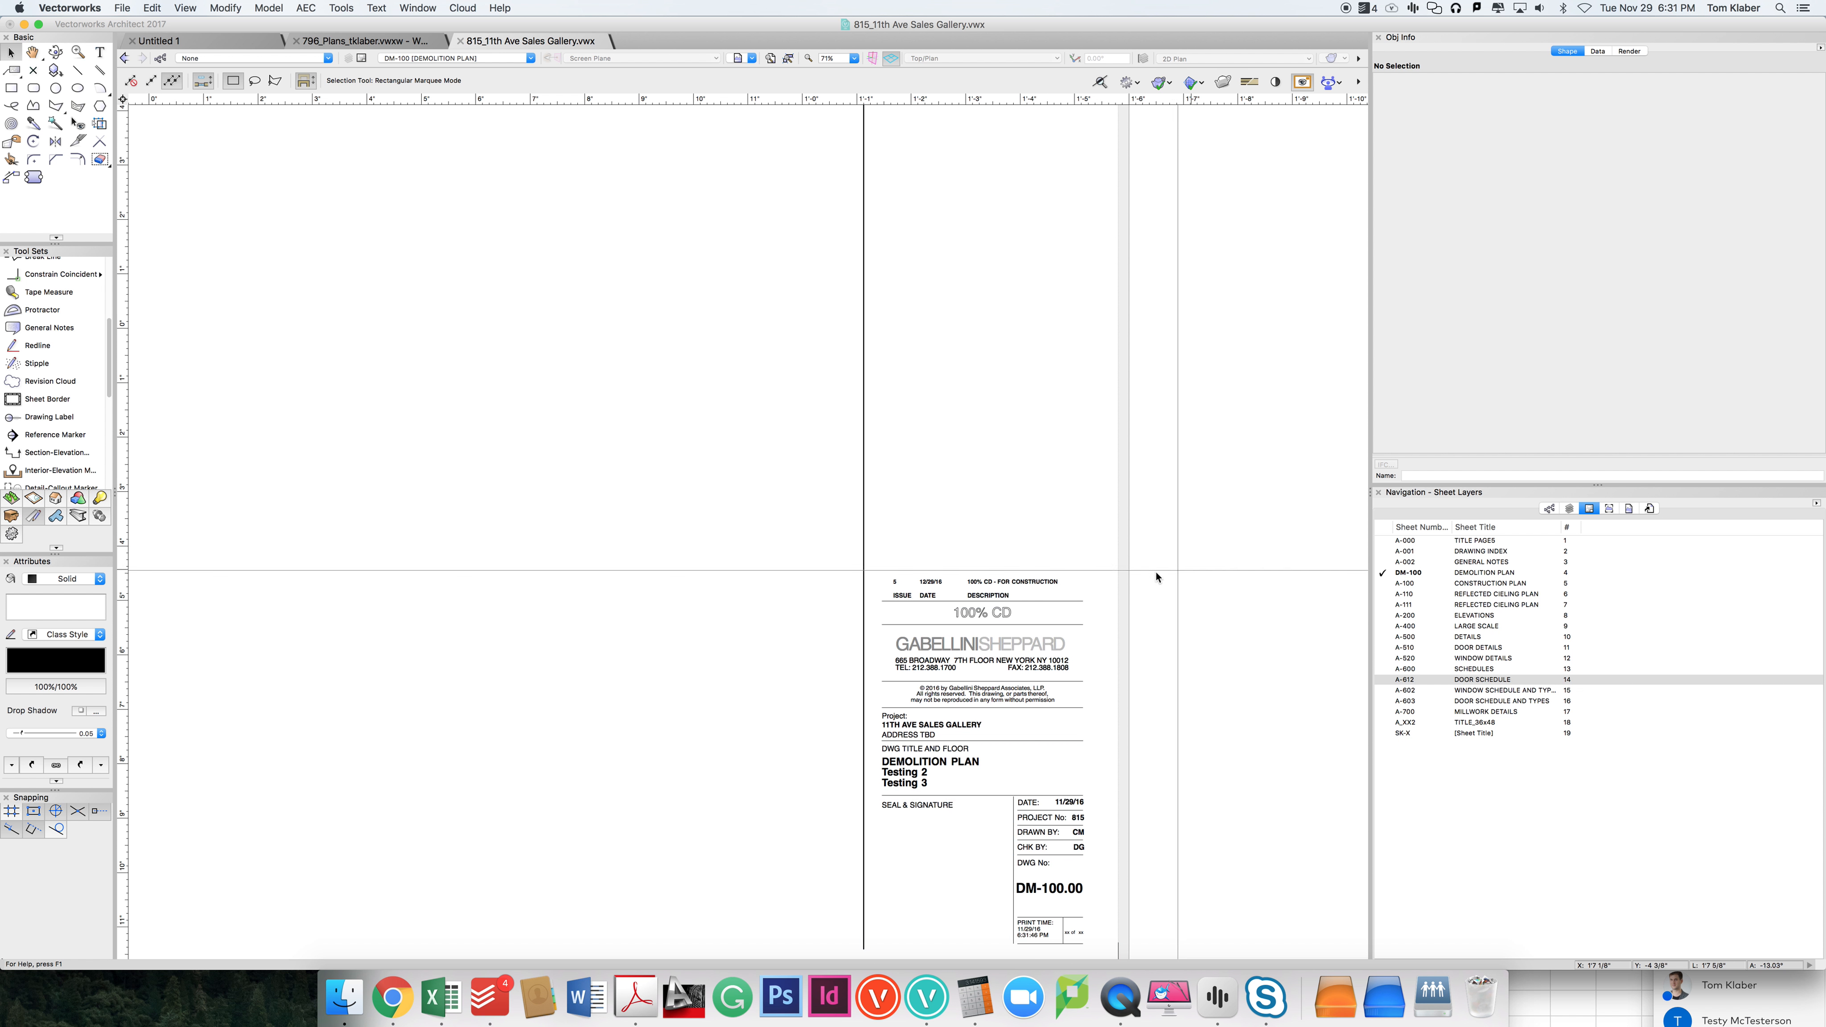
# Step: Inspect the issue entry and issue name on the Demolition Plan sheet's title block
pyautogui.scroll(10, 986, 585)
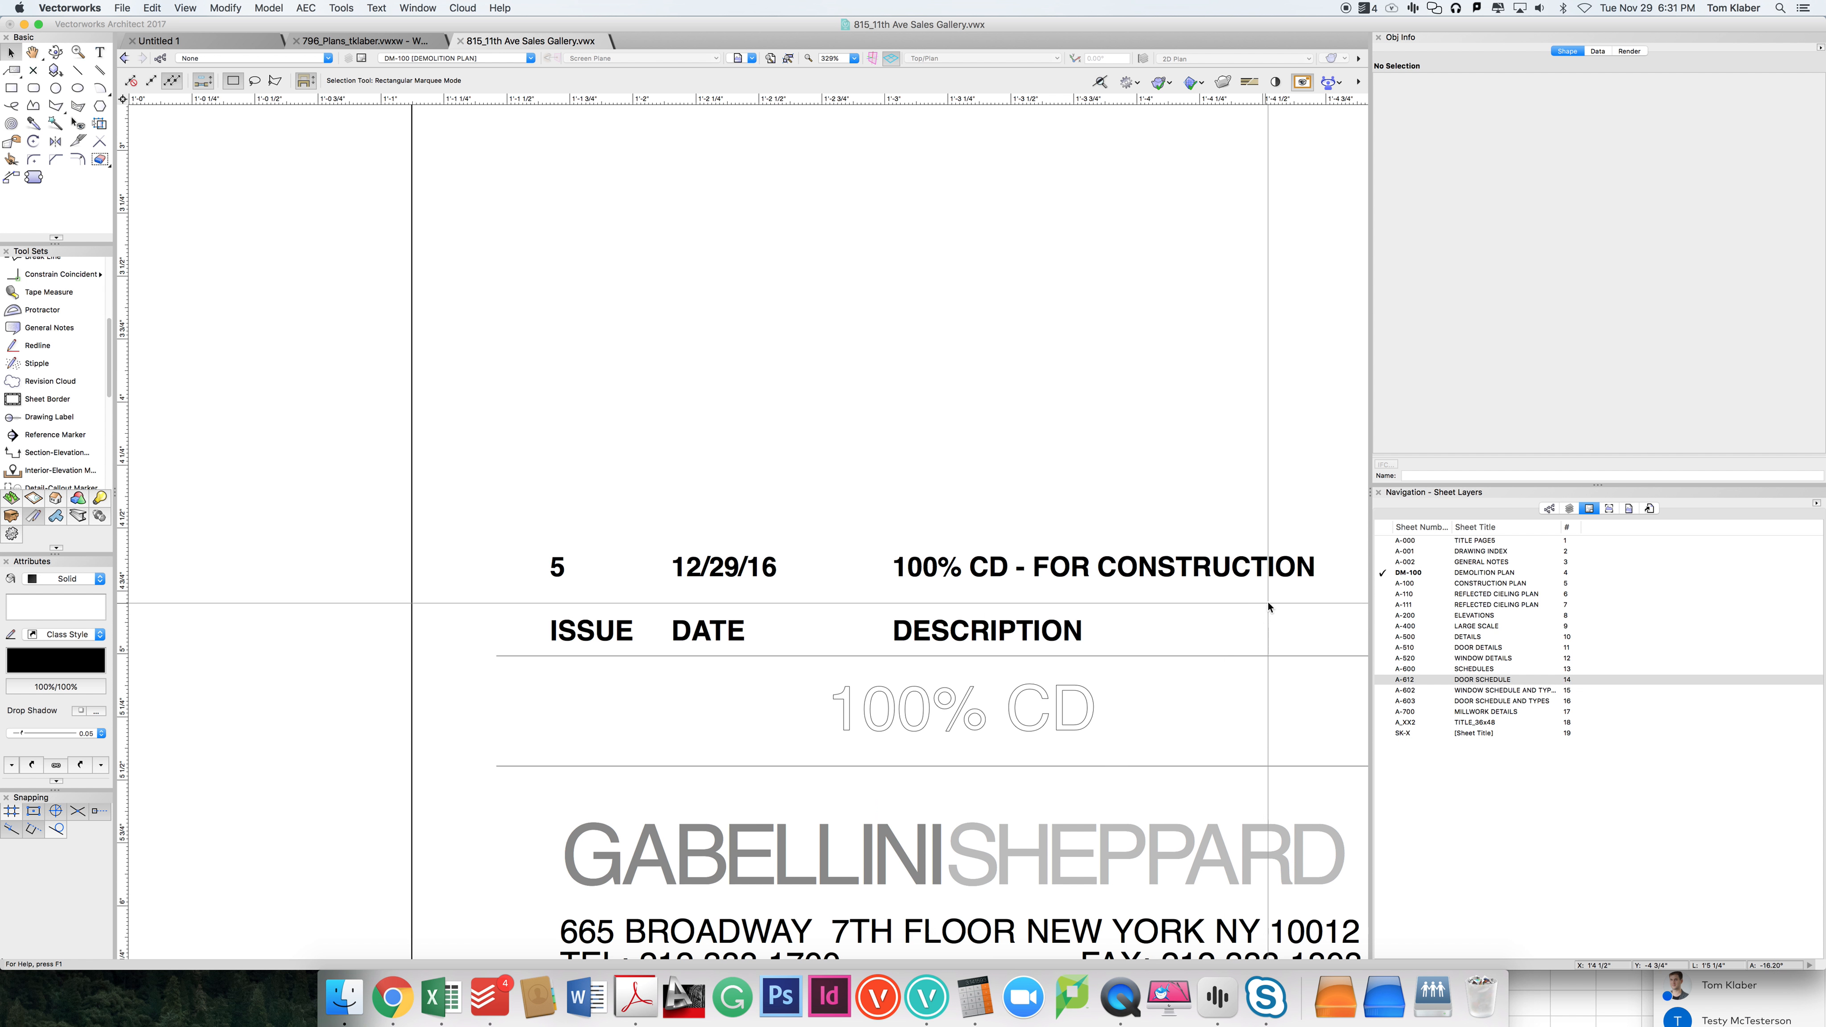
pyautogui.scroll(-5, 1268, 606)
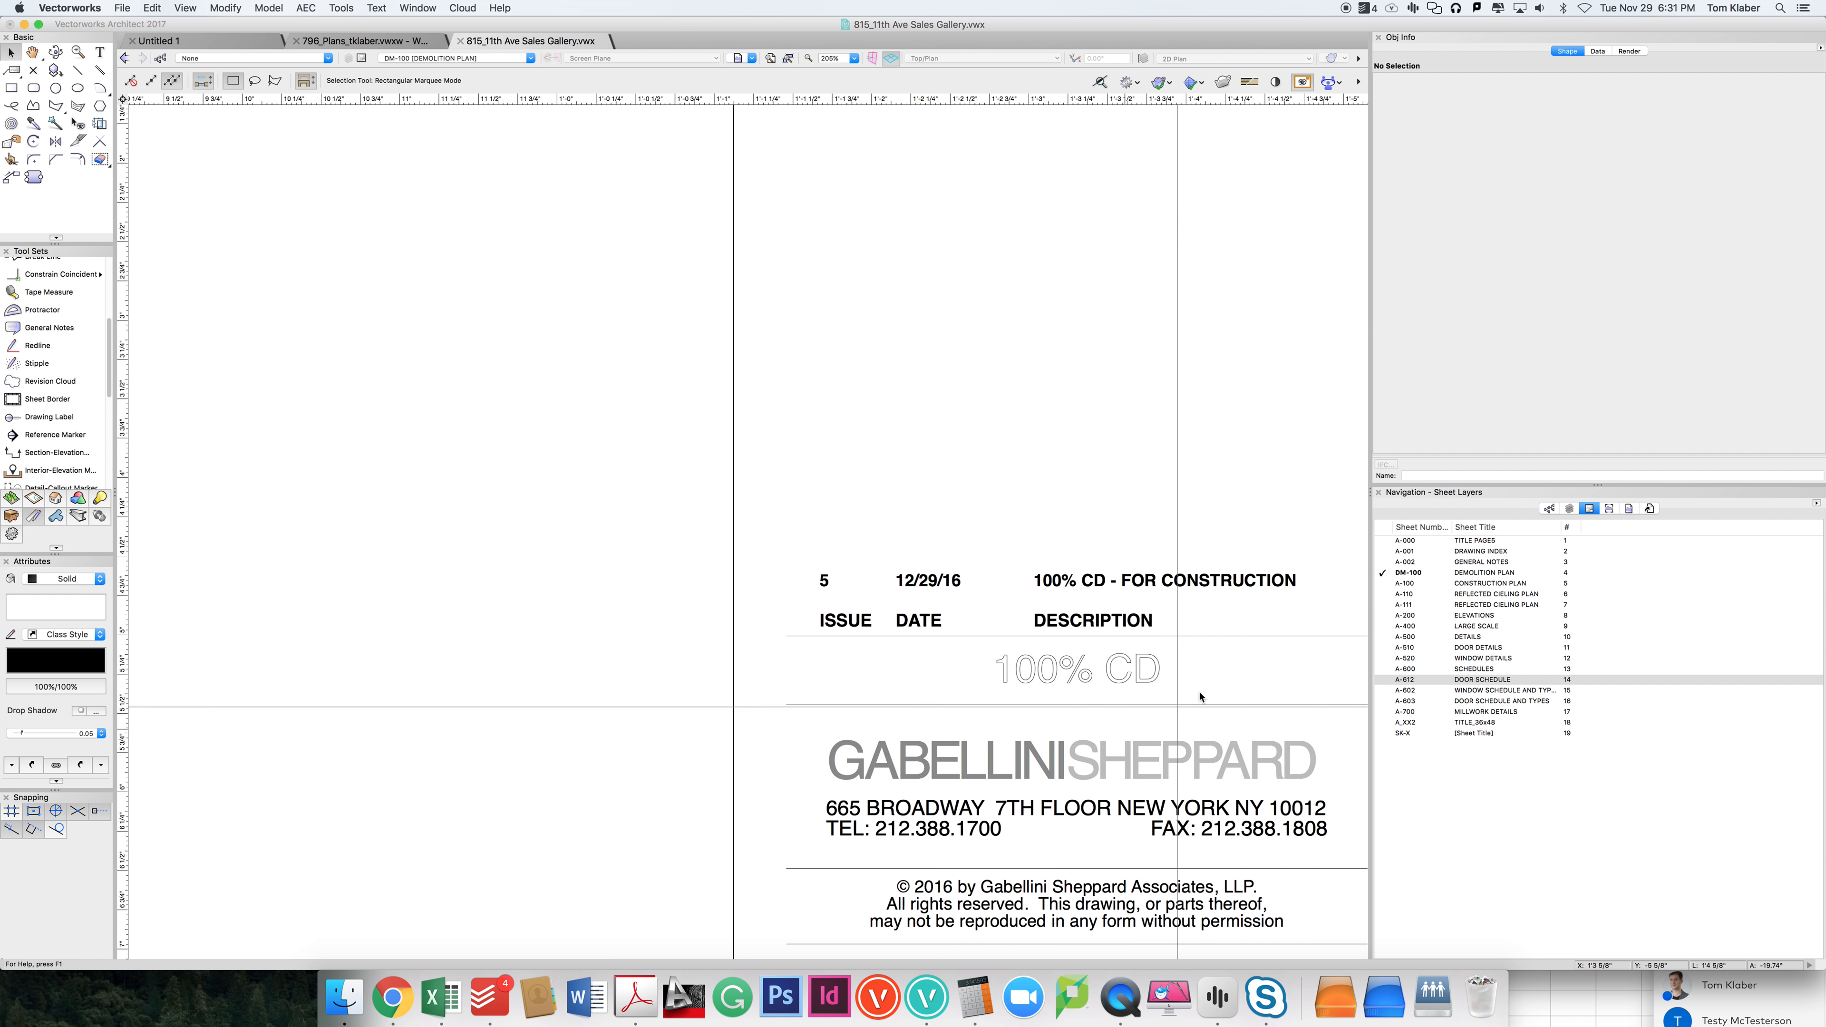
pyautogui.scroll(-5, 923, 676)
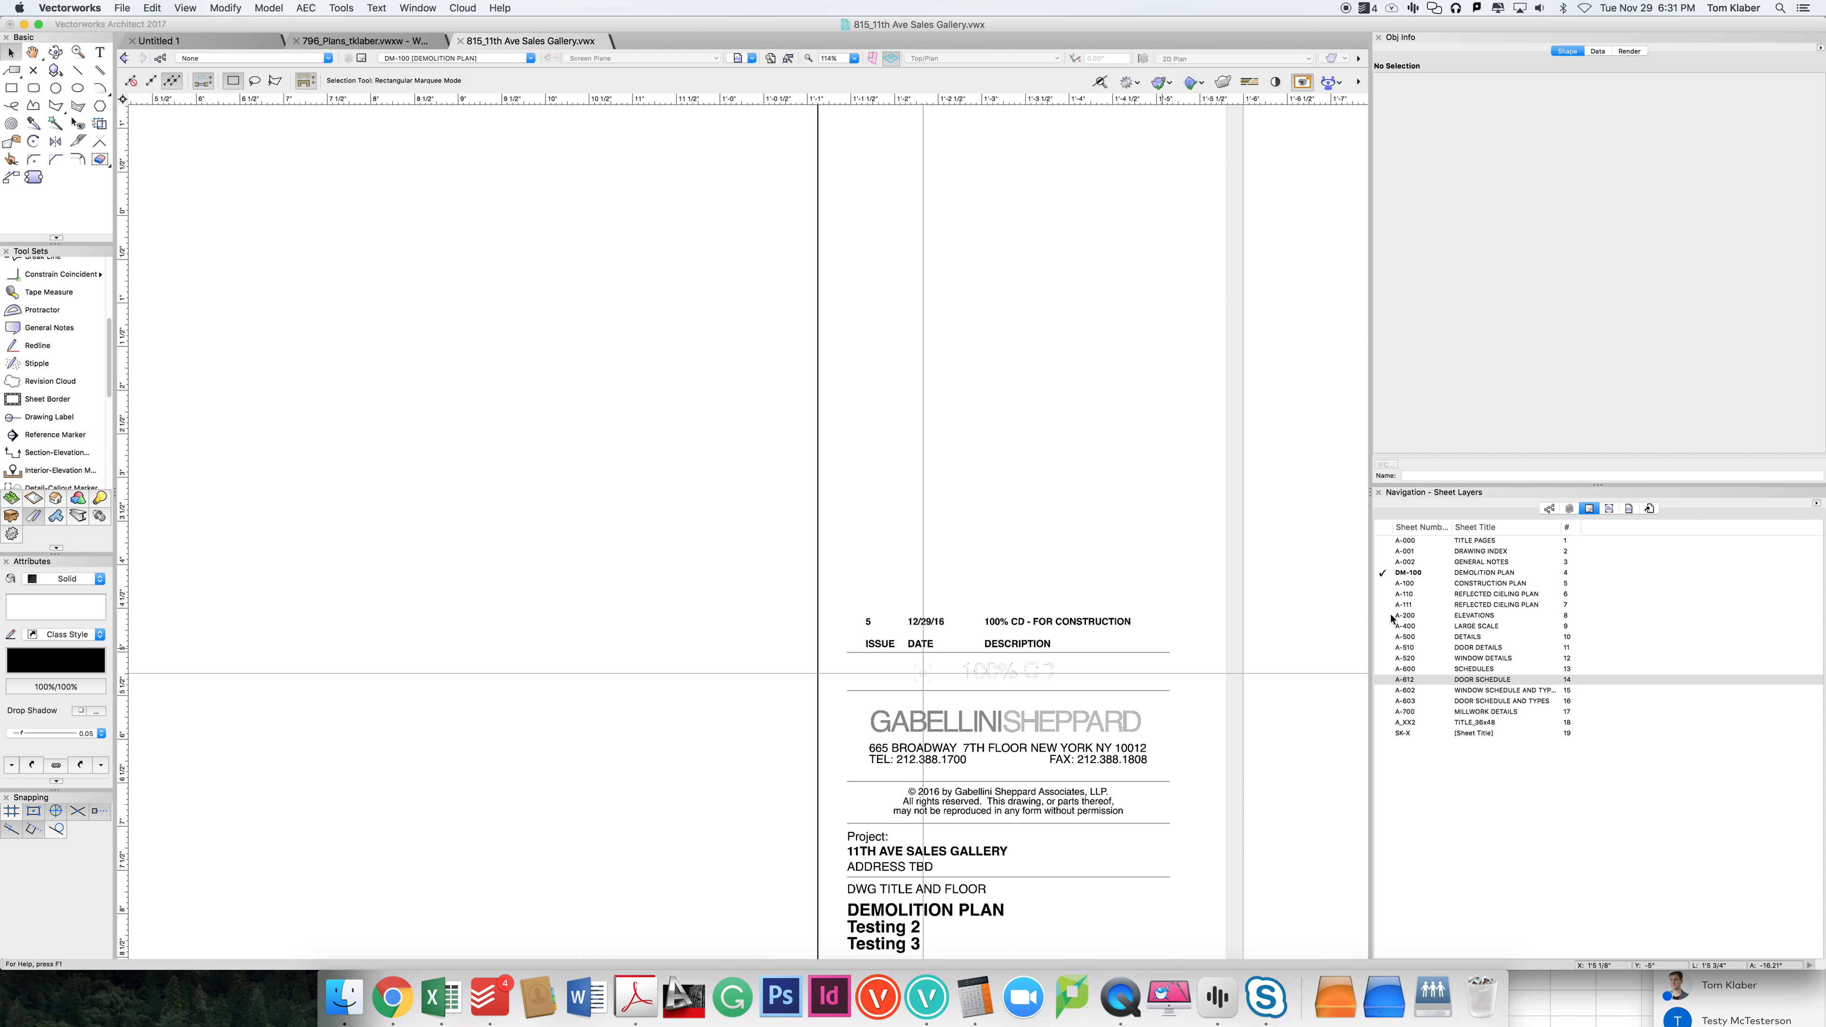
# Step: Compare the issue entries on the title blocks of the Schedules, Title Pages, Drawing Index and General Notes sheets
pyautogui.doubleClick(1397, 670)
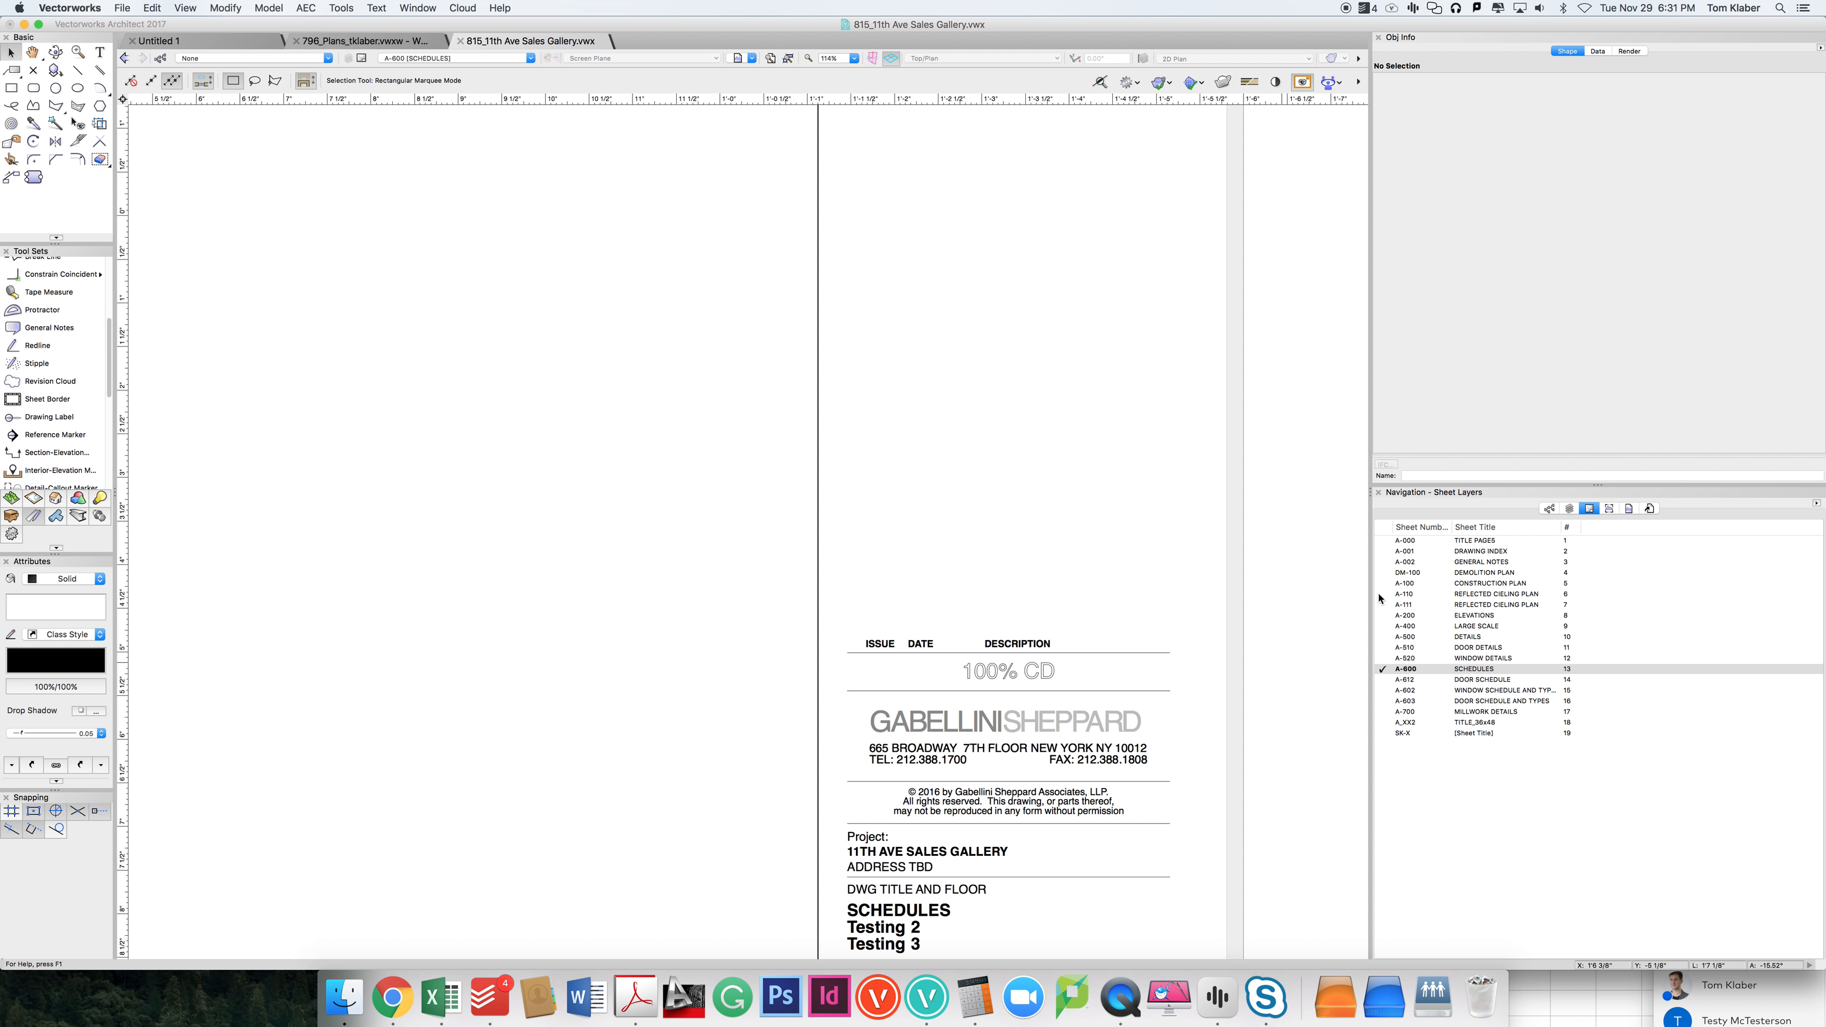
pyautogui.doubleClick(1405, 540)
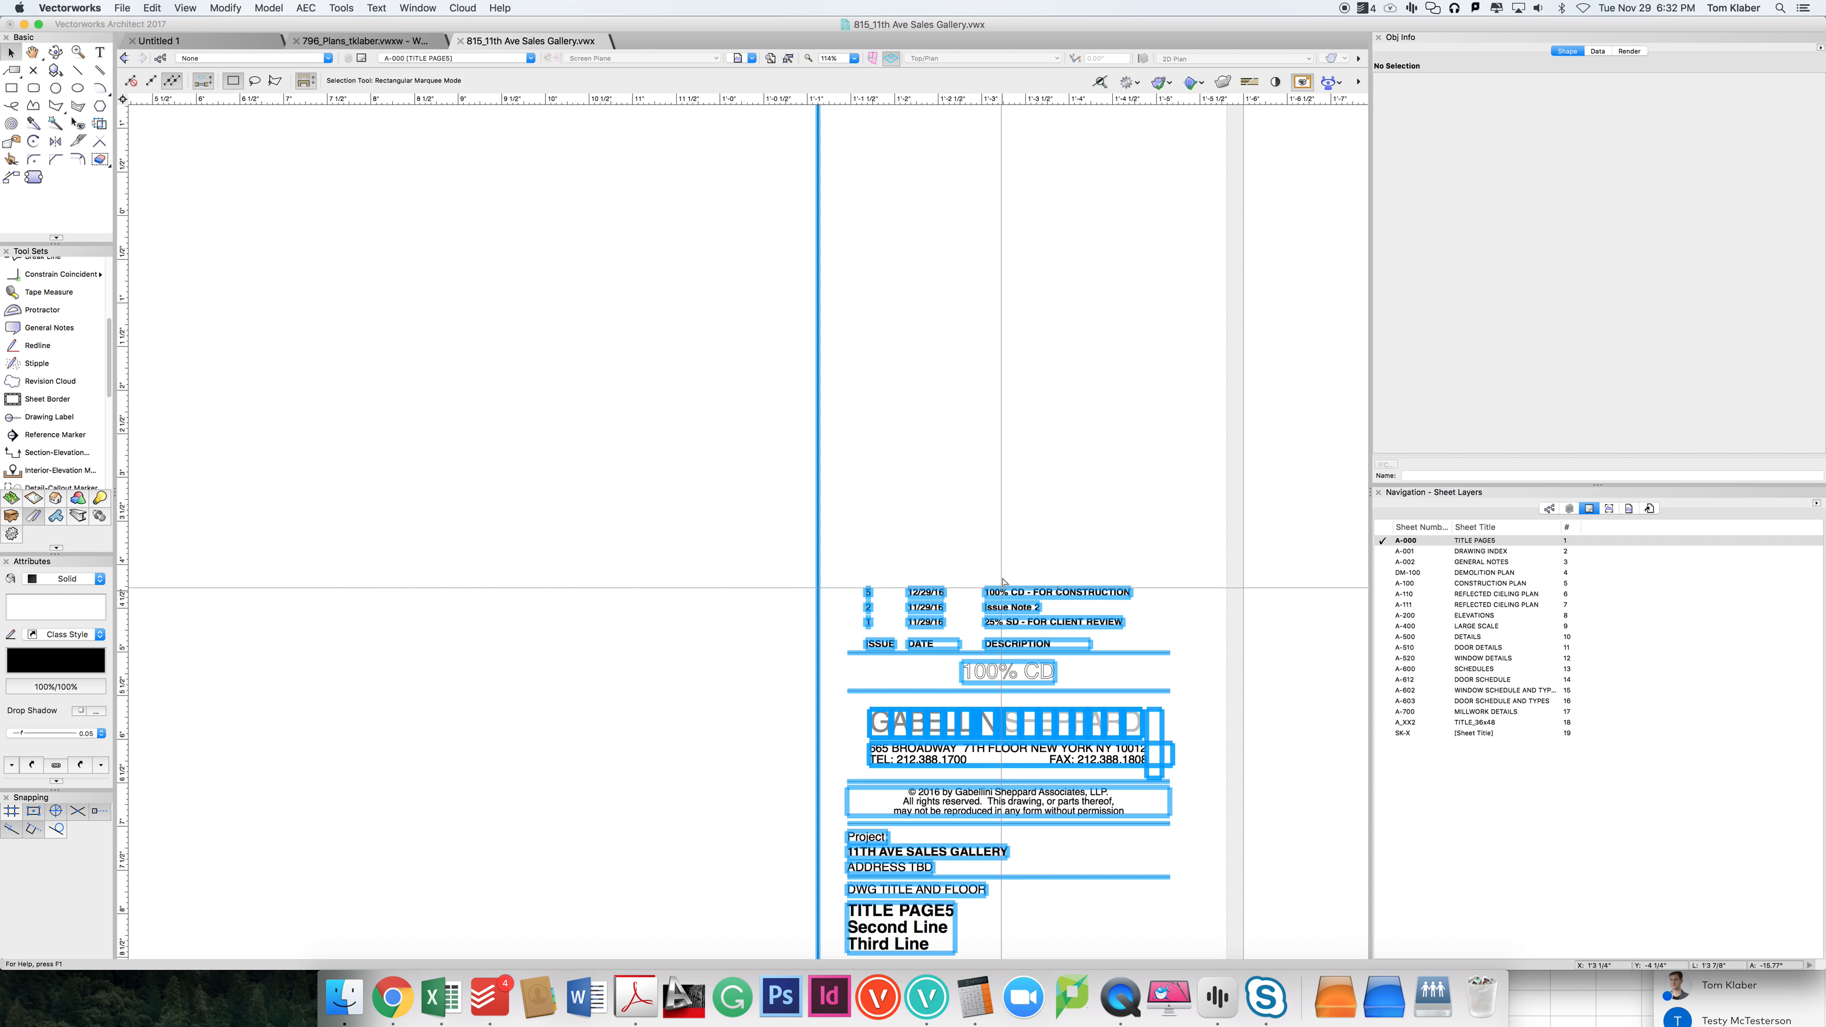
pyautogui.click(1384, 552)
pyautogui.click(1385, 563)
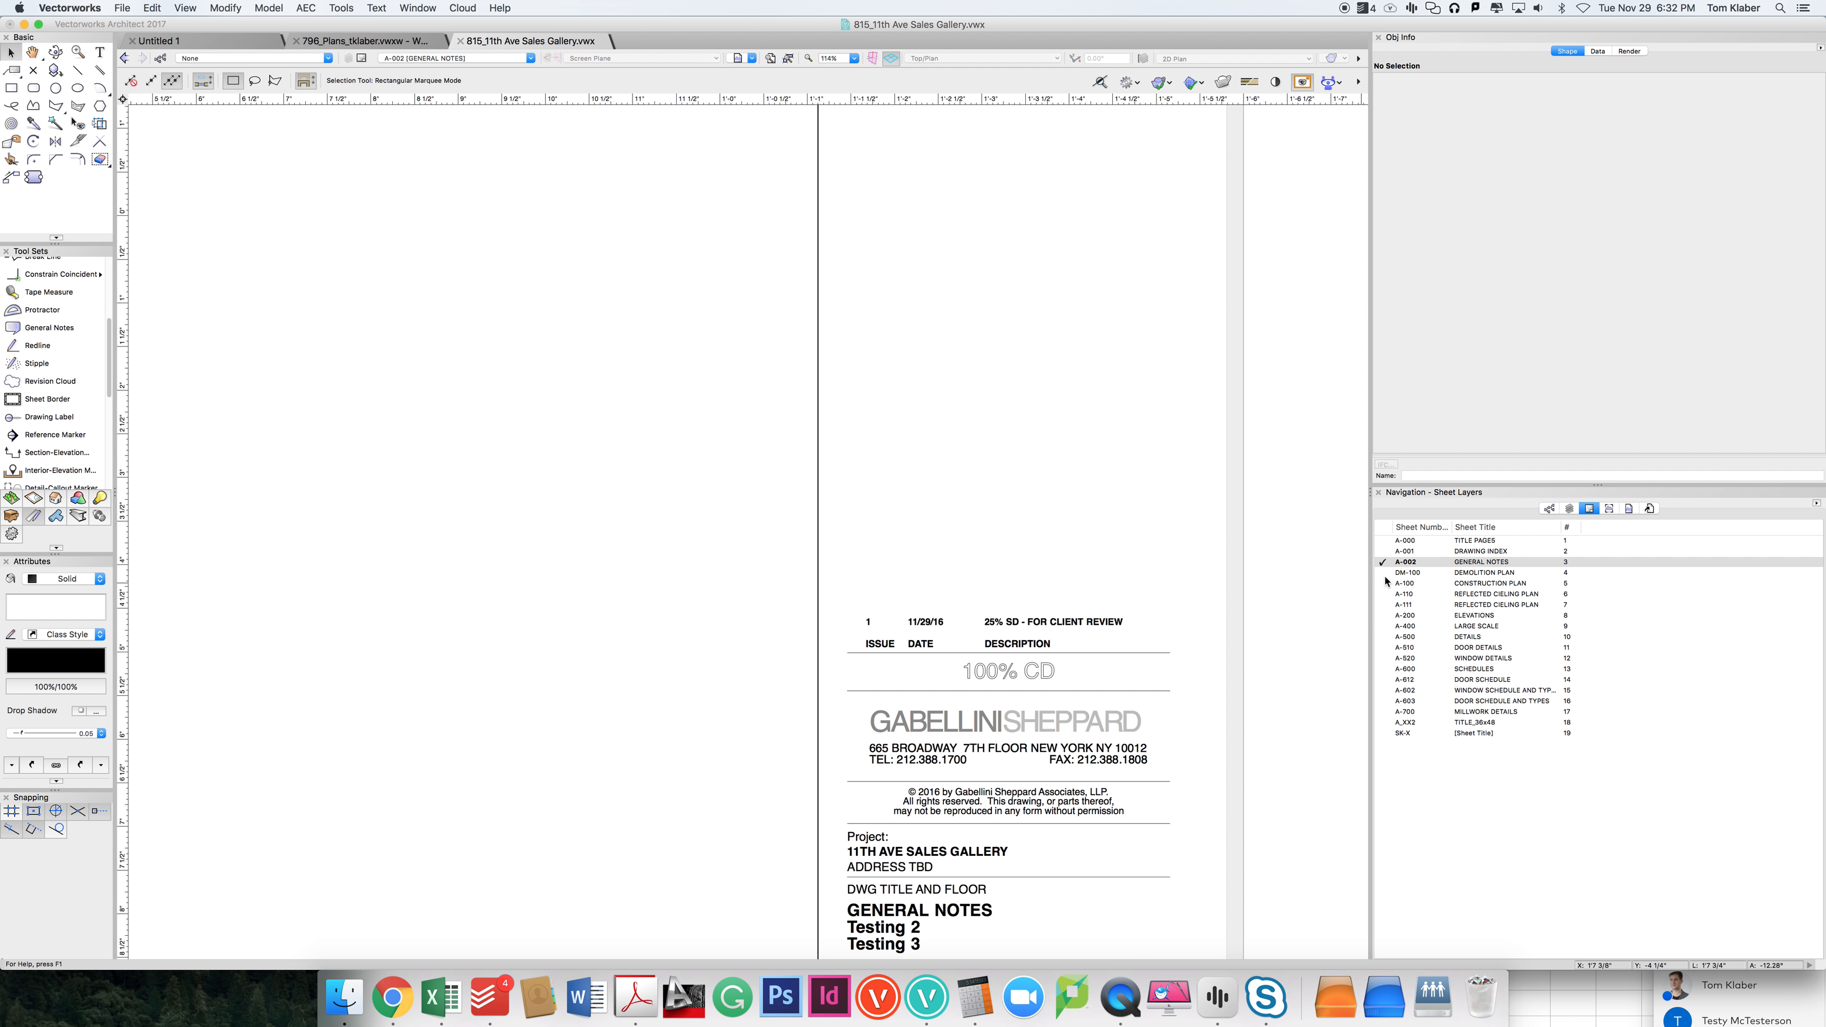
# Step: Return to the Demolition Plan sheet and examine its whole title block, from the issue list to the print time
pyautogui.doubleClick(1408, 573)
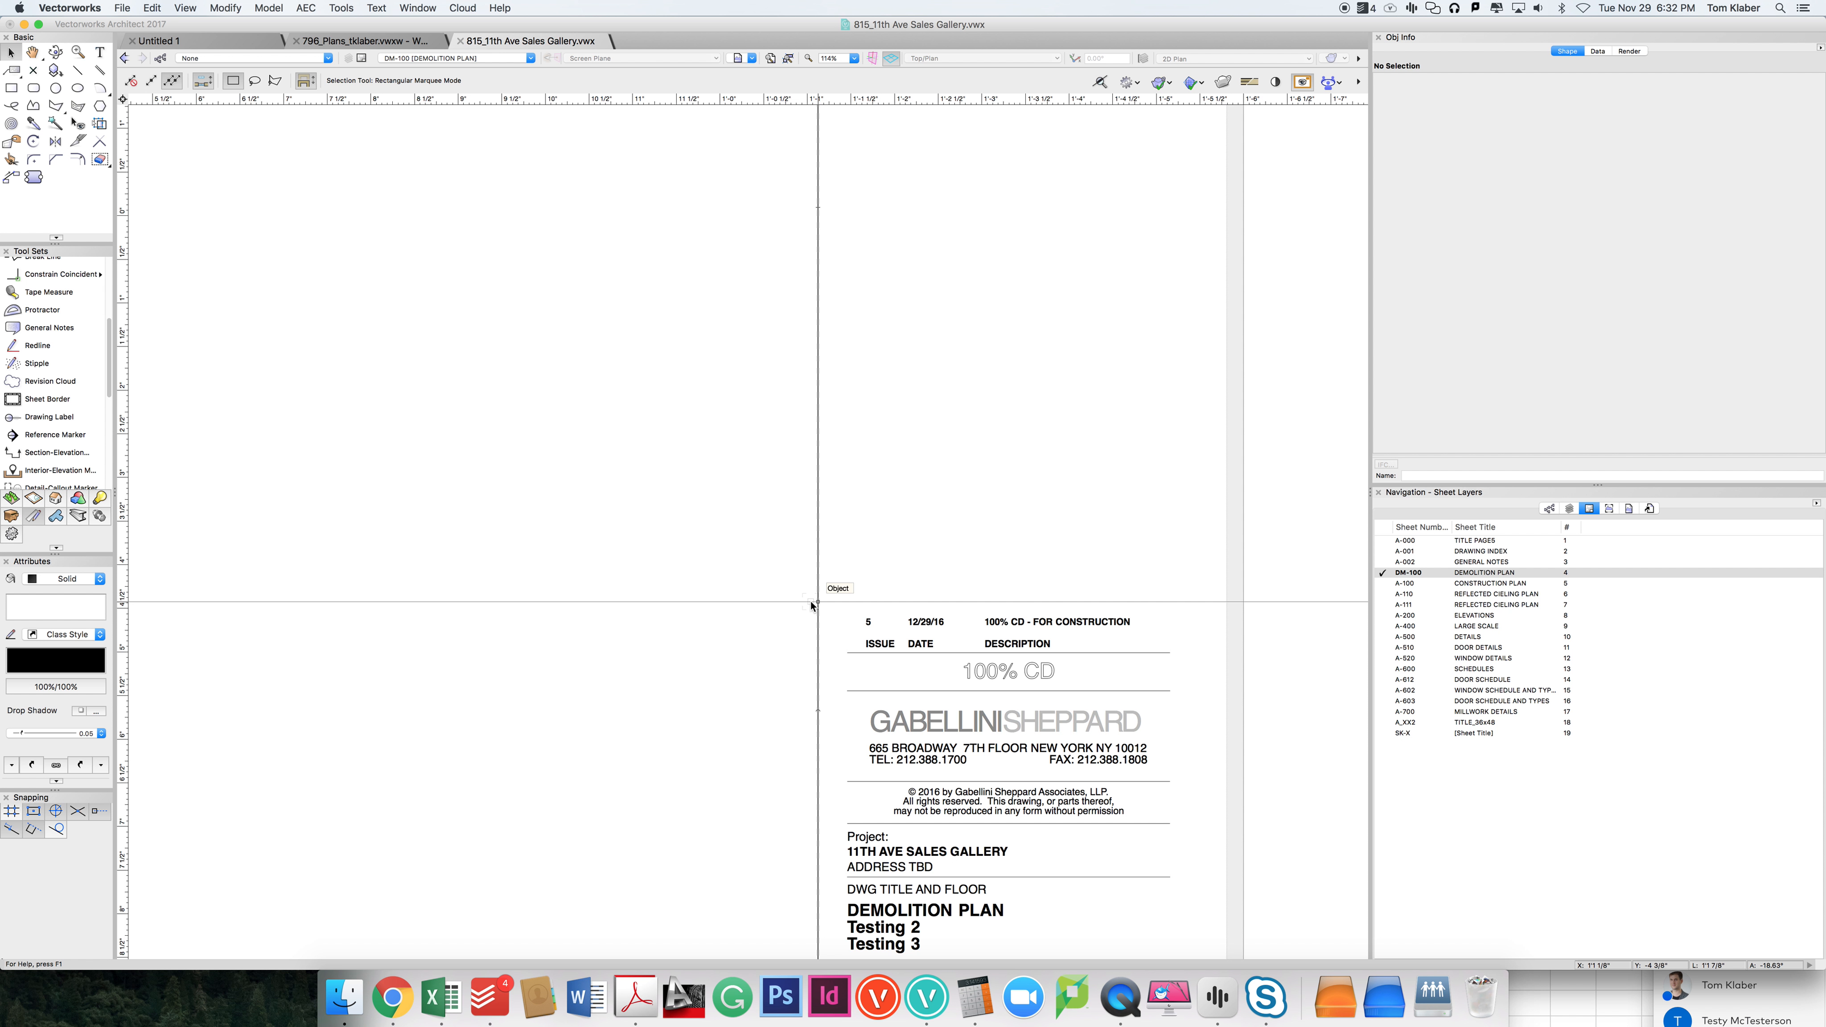
pyautogui.scroll(-5, 902, 687)
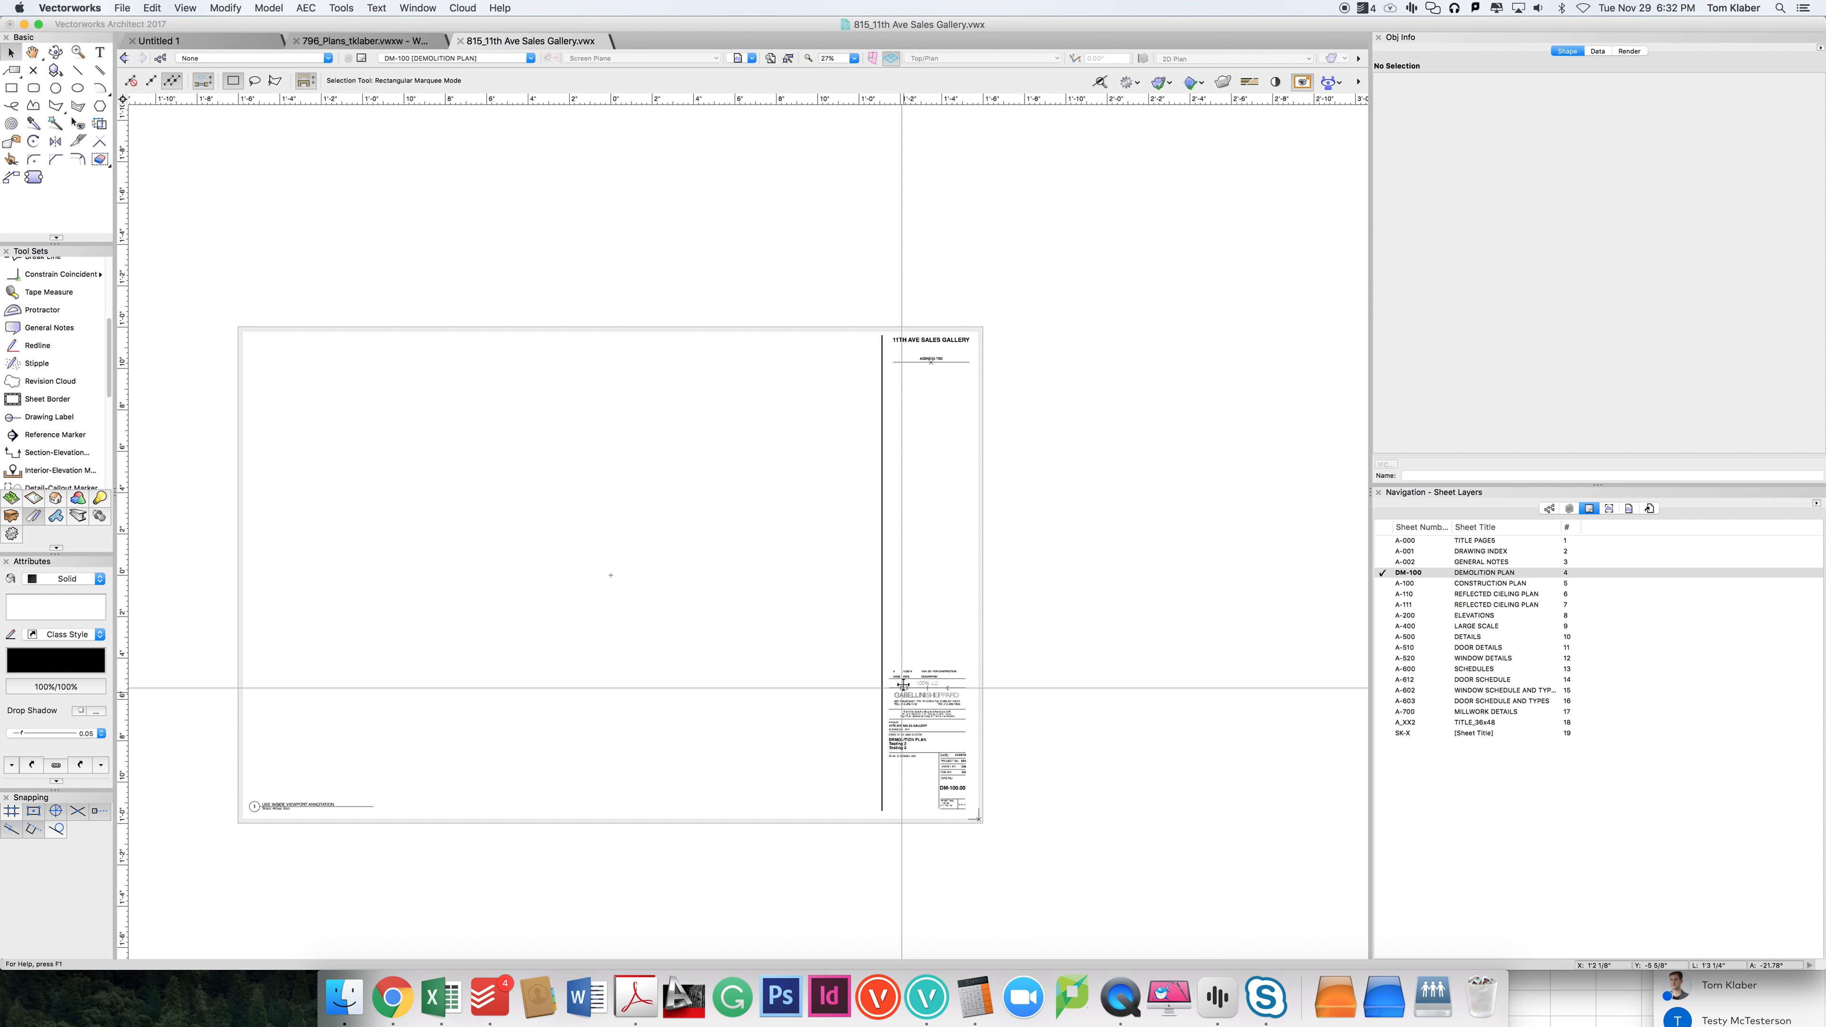
pyautogui.scroll(5, 980, 816)
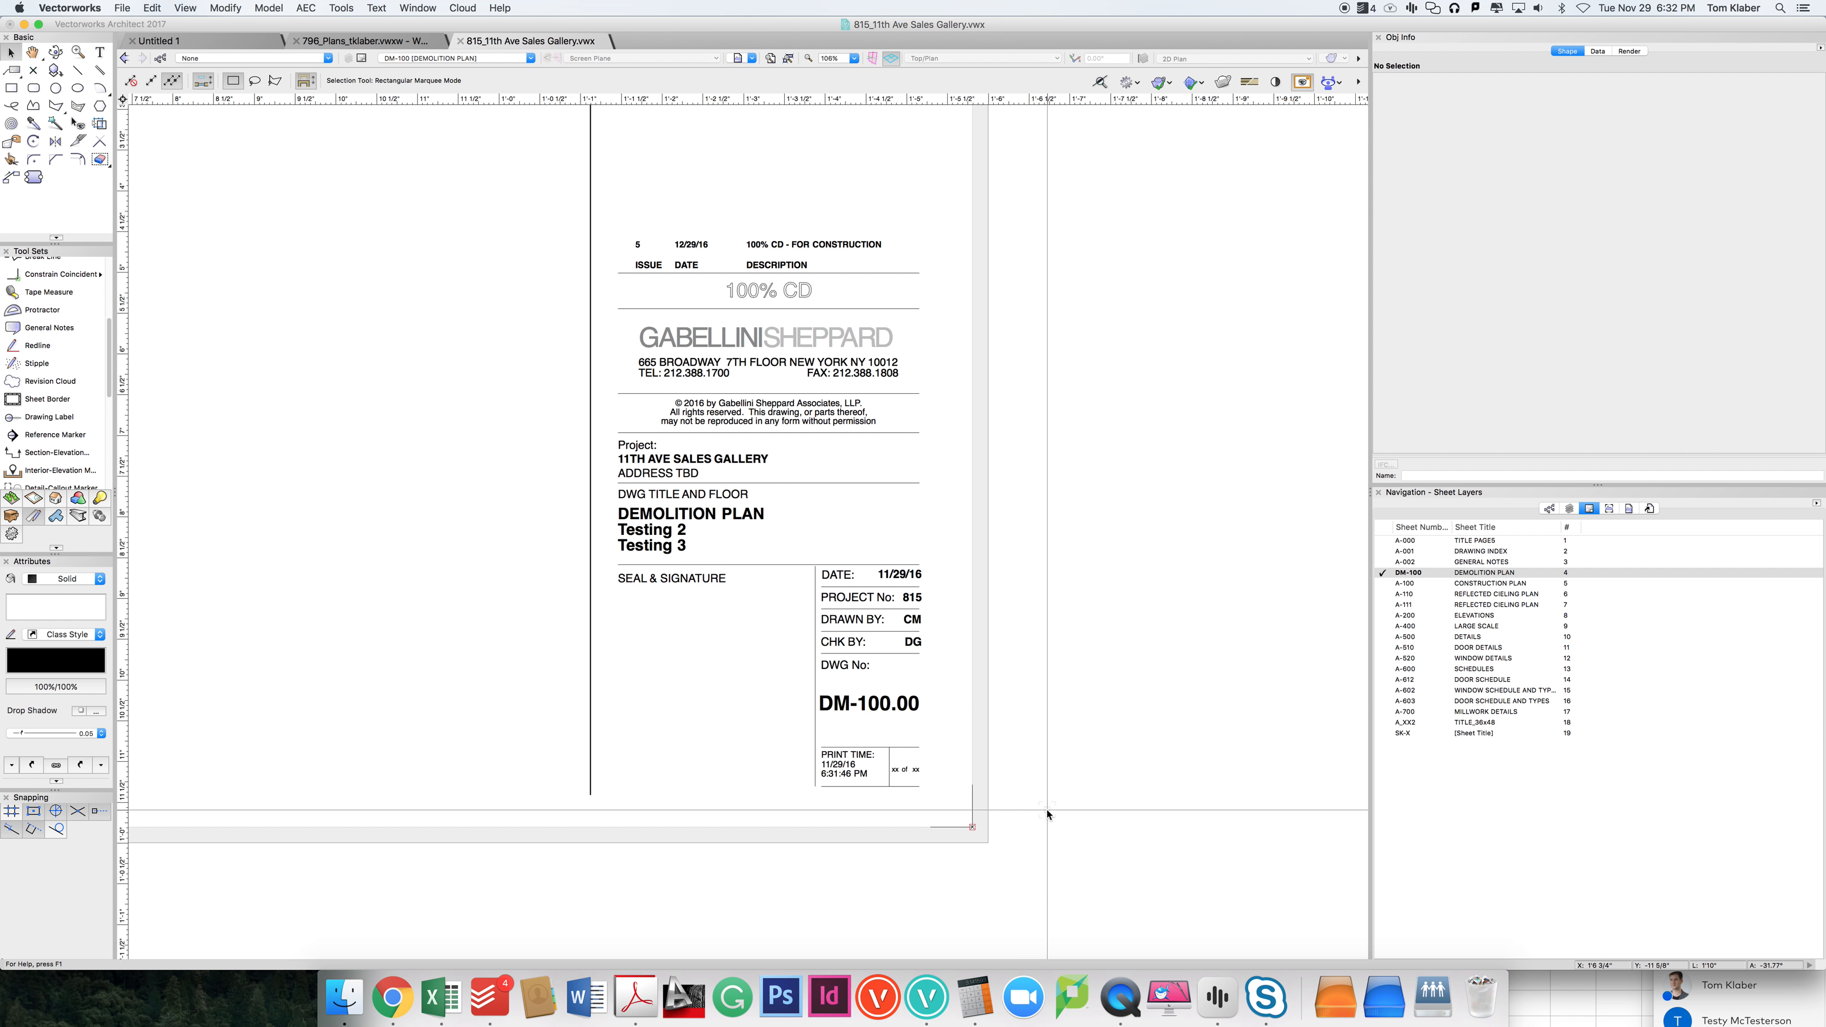
pyautogui.scroll(4, 1047, 748)
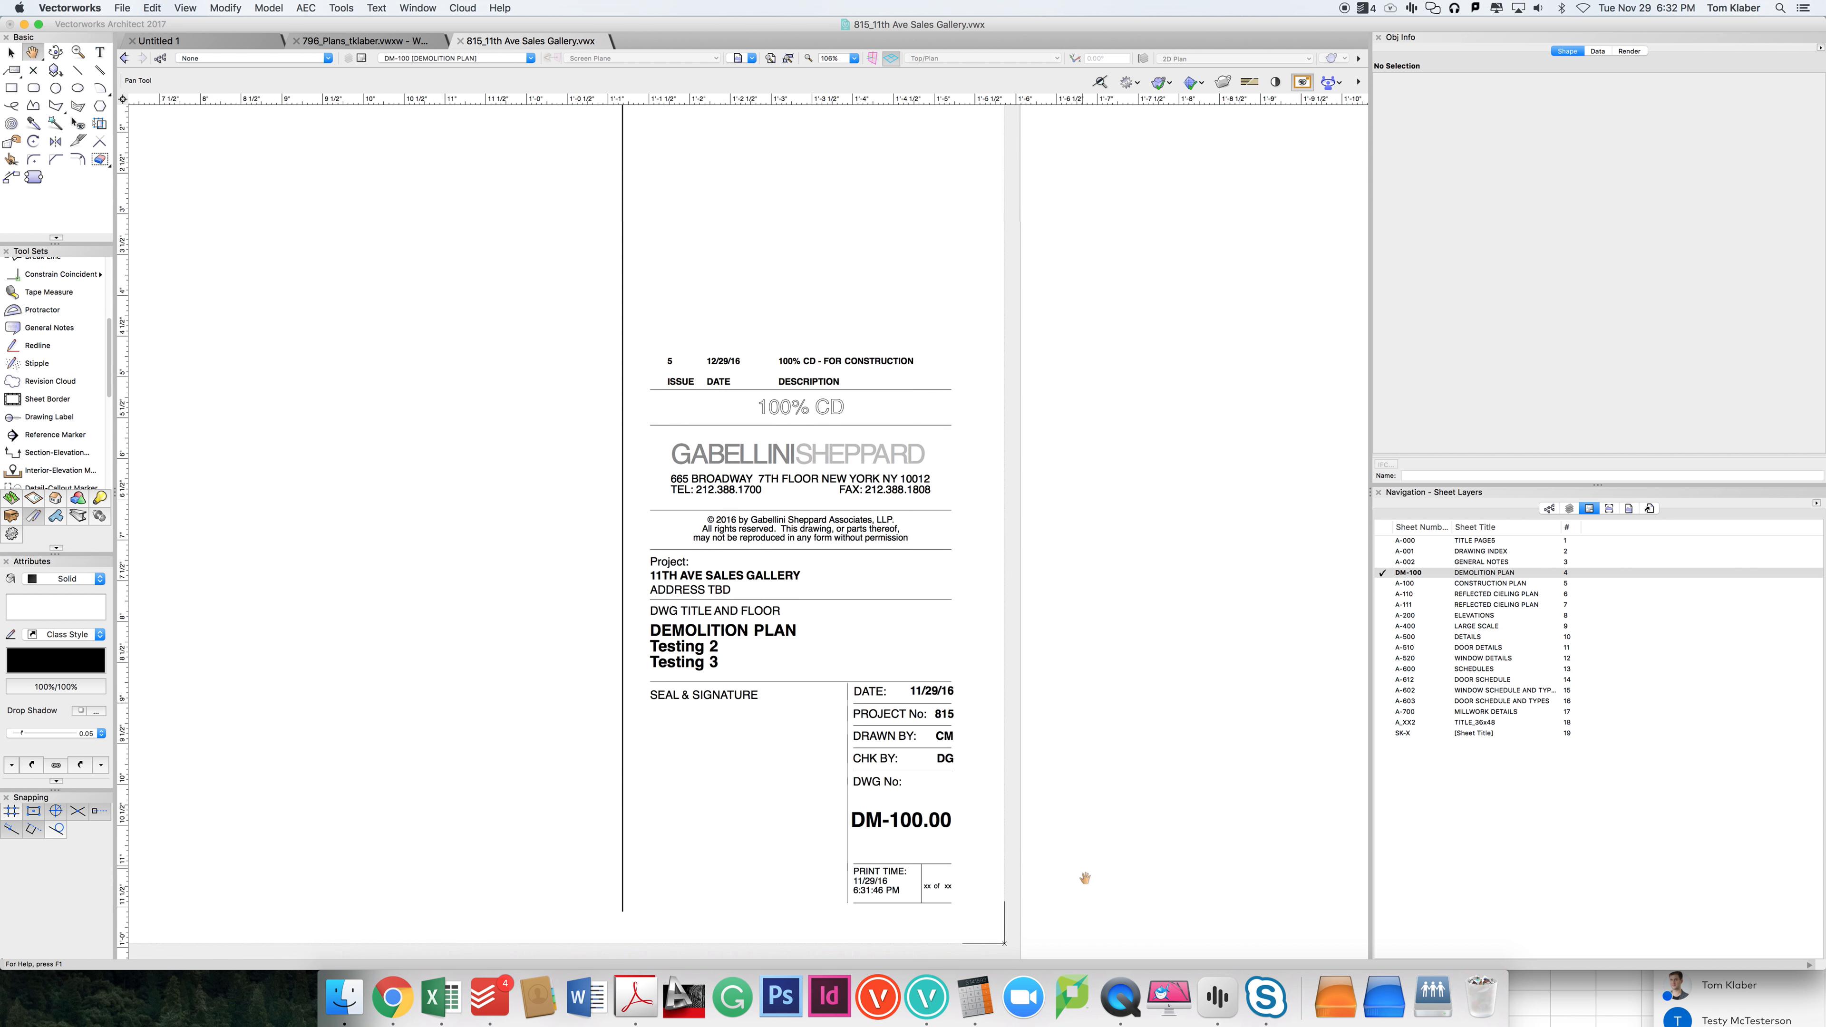